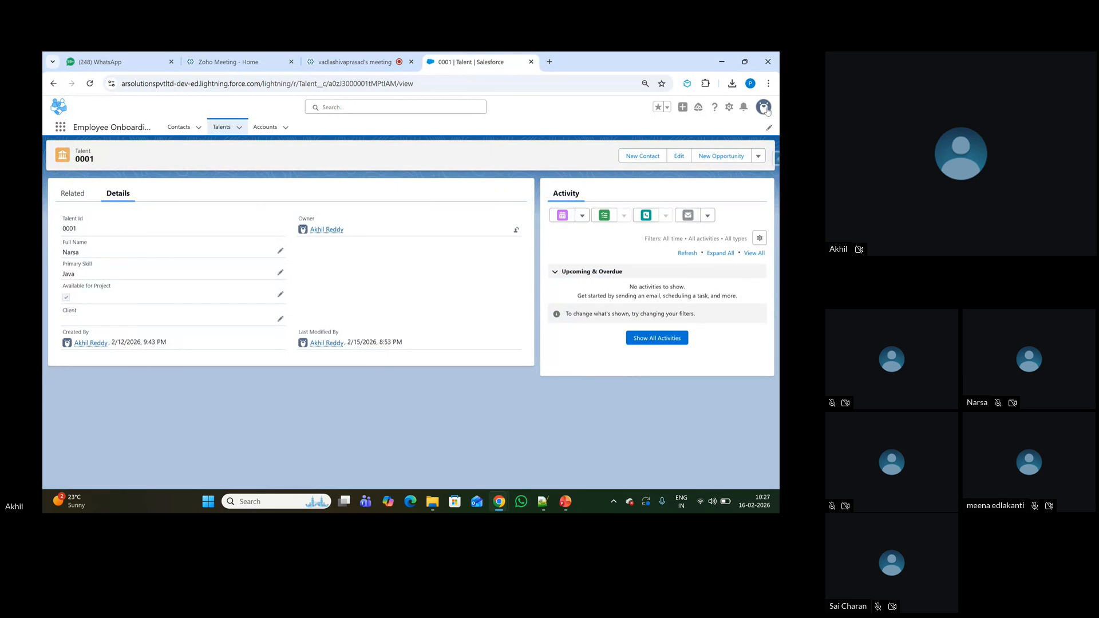
Step: Open Salesforce Setup in a new browser tab and bring up the Master Detail Relationship slide in PowerPoint
{"action": "left_click", "coordinate": [729, 107]}
{"action": "left_click", "coordinate": [667, 144]}
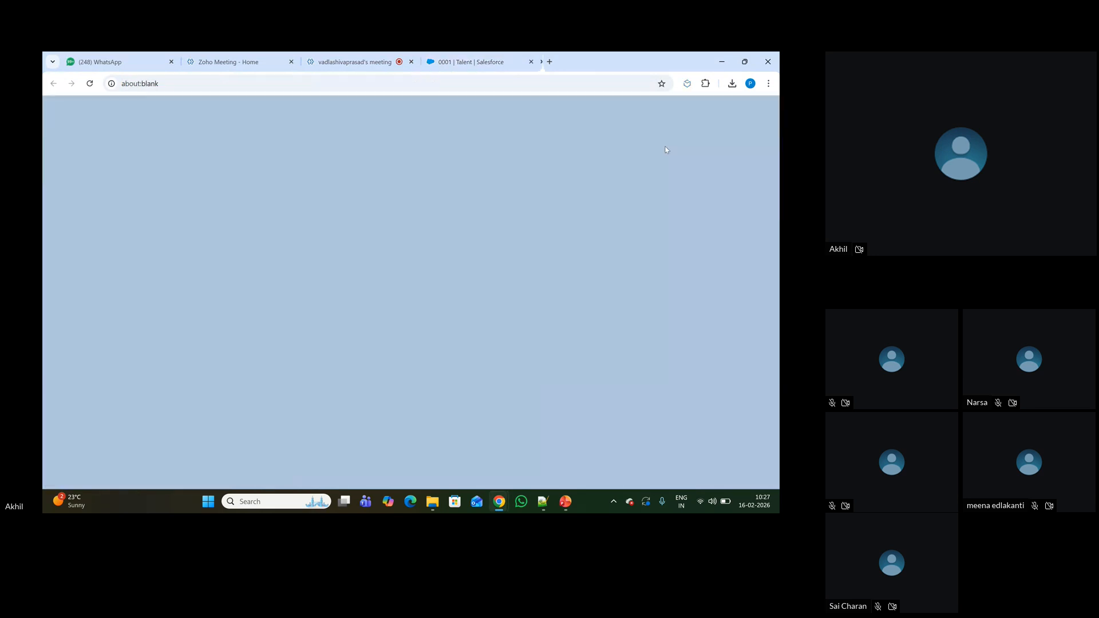
{"action": "key", "text": "ctrl+shift+Tab"}
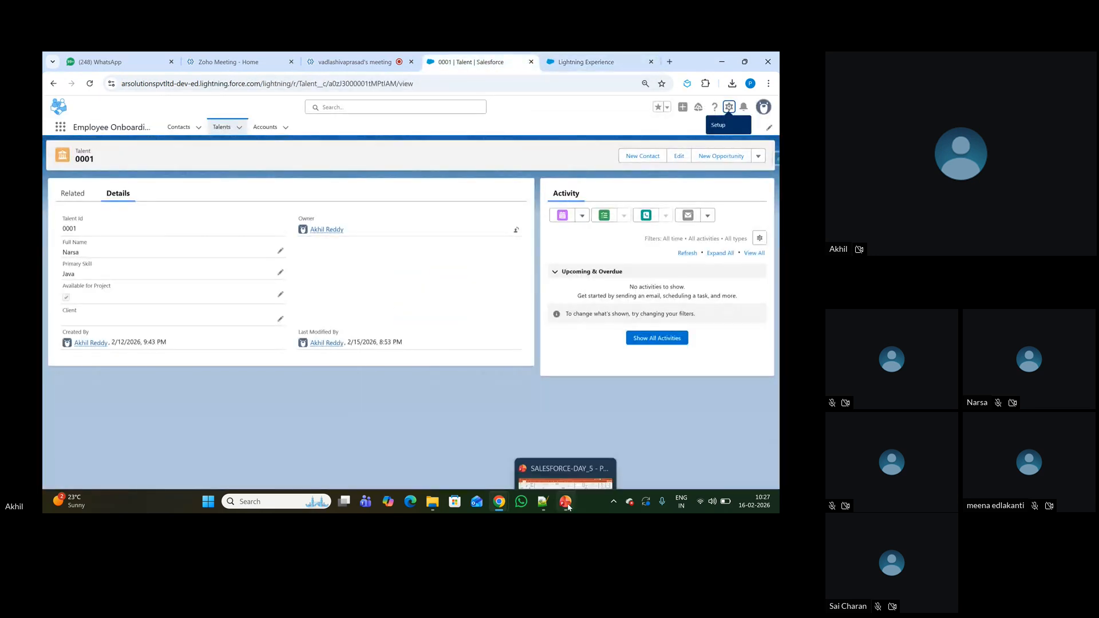
{"action": "left_click", "coordinate": [580, 444]}
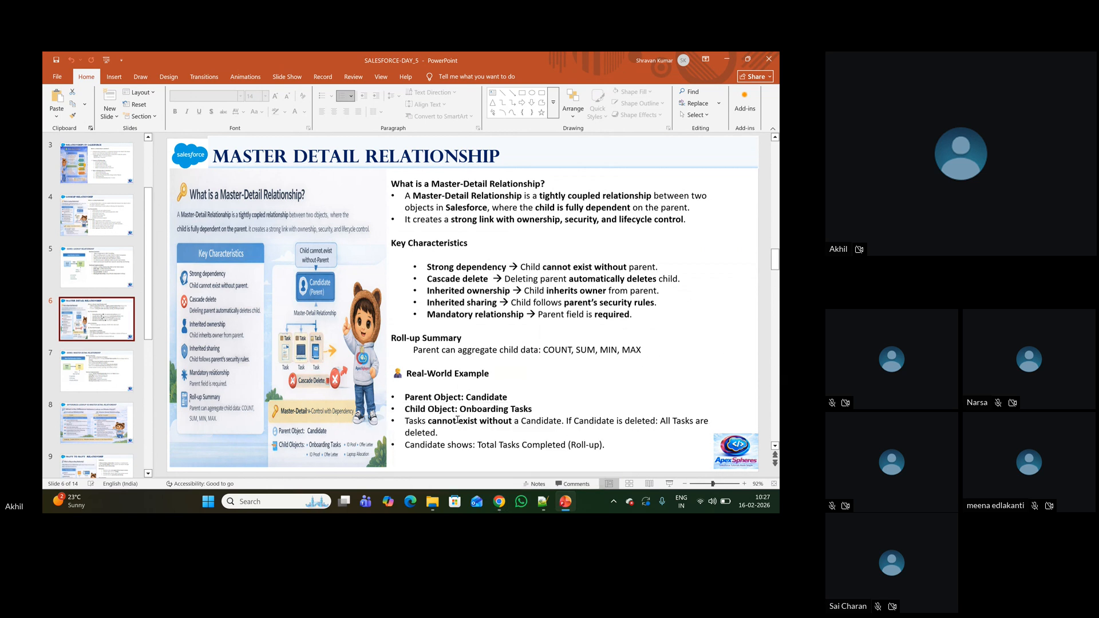
Step: Switch back to Chrome and open the Object Manager in Salesforce Setup
{"action": "mouse_move", "coordinate": [500, 504]}
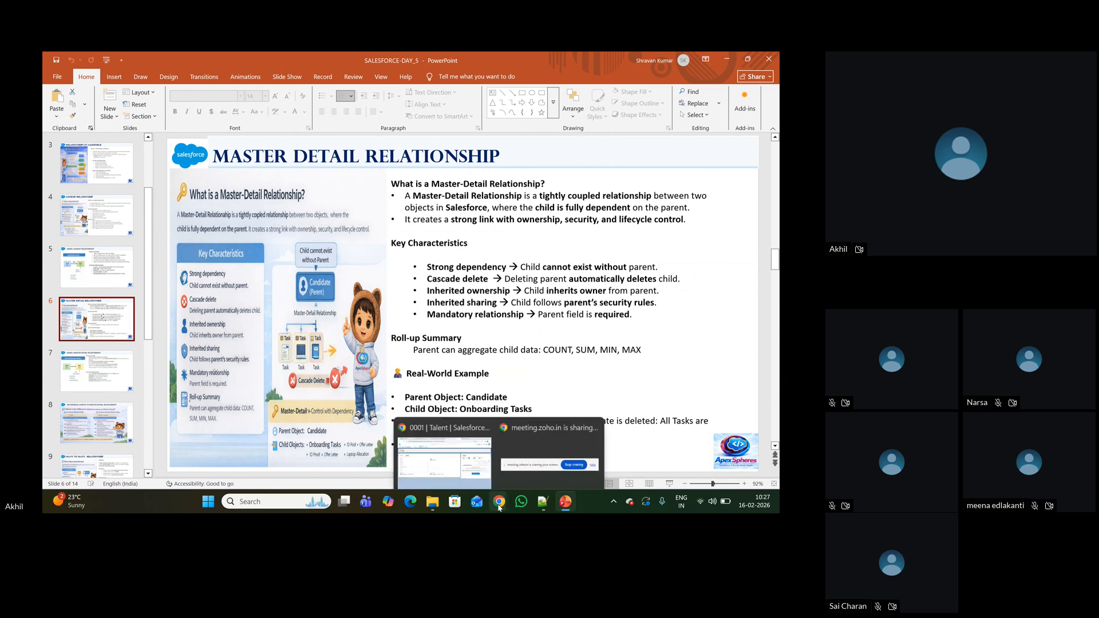
{"action": "left_click", "coordinate": [465, 445]}
{"action": "left_click", "coordinate": [605, 60]}
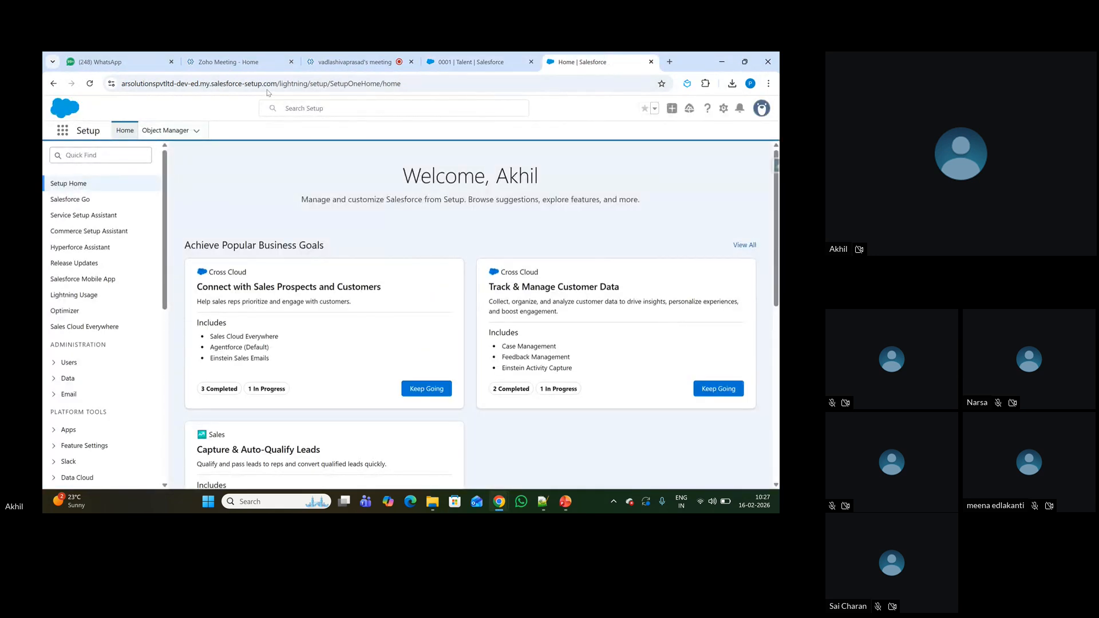
{"action": "left_click", "coordinate": [467, 62]}
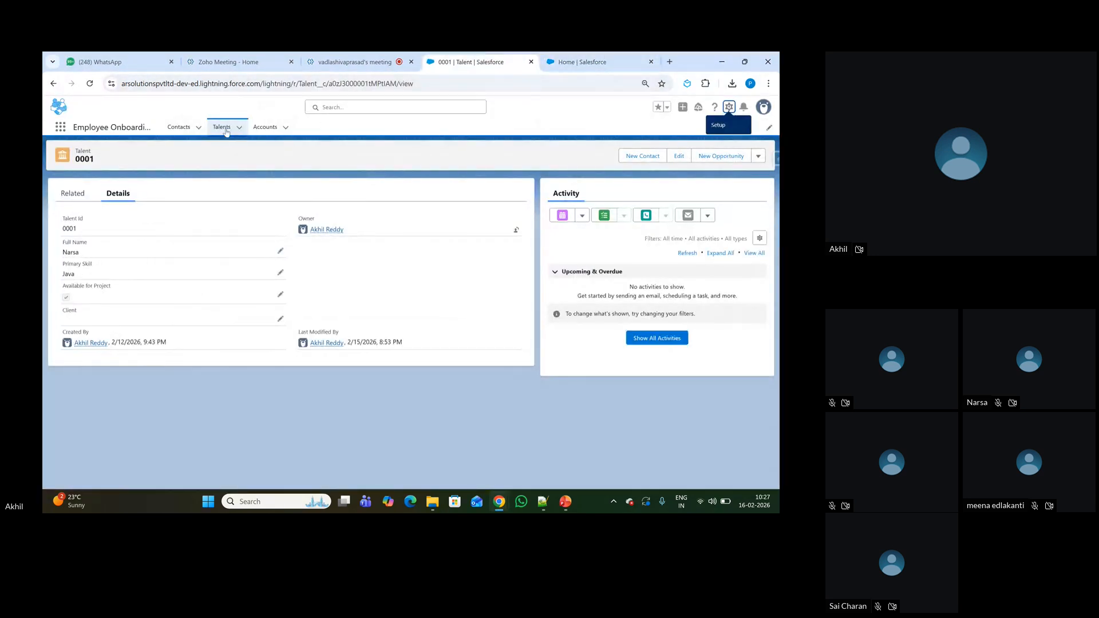
{"action": "left_click", "coordinate": [578, 68]}
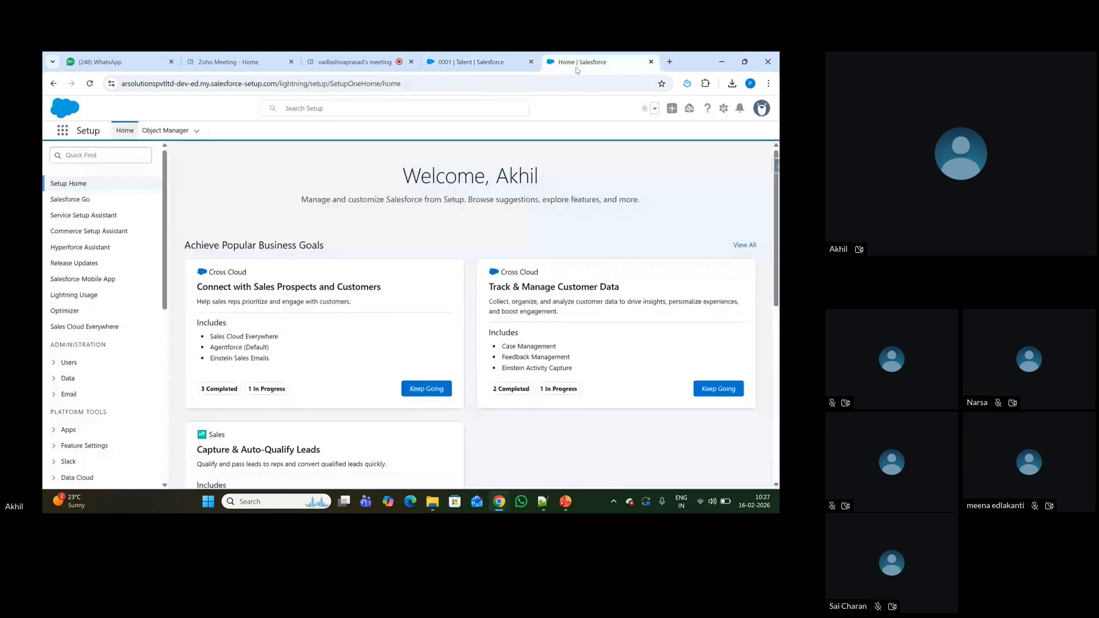
{"action": "left_click", "coordinate": [159, 132]}
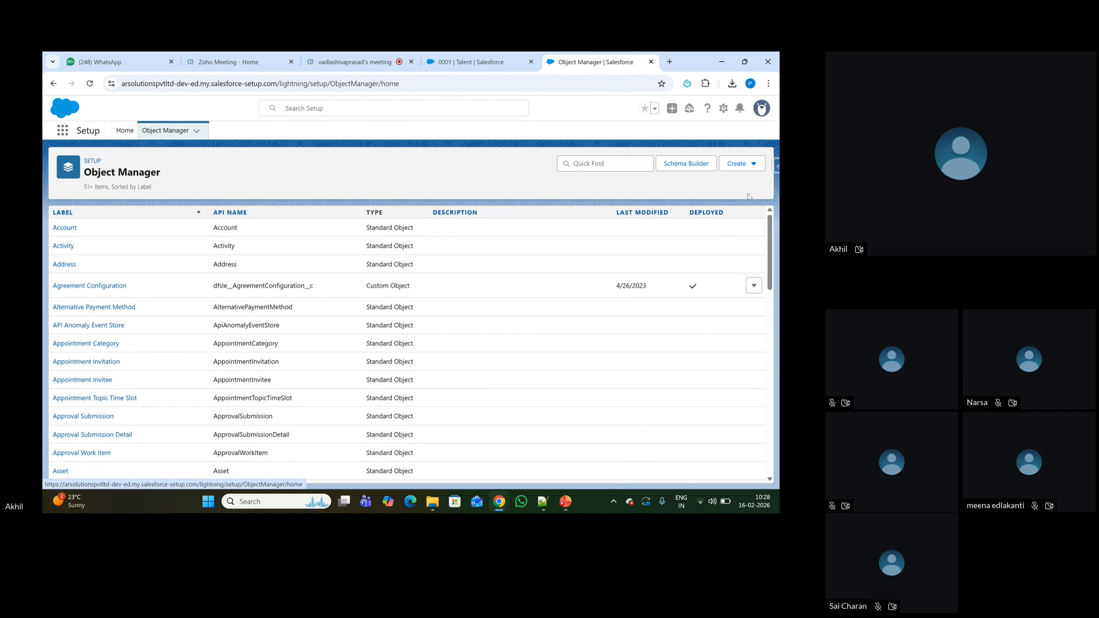
Step: Return to the Setup home page, reopen the Object Manager and start creating a custom object
{"action": "left_click", "coordinate": [724, 108]}
{"action": "left_click", "coordinate": [660, 151]}
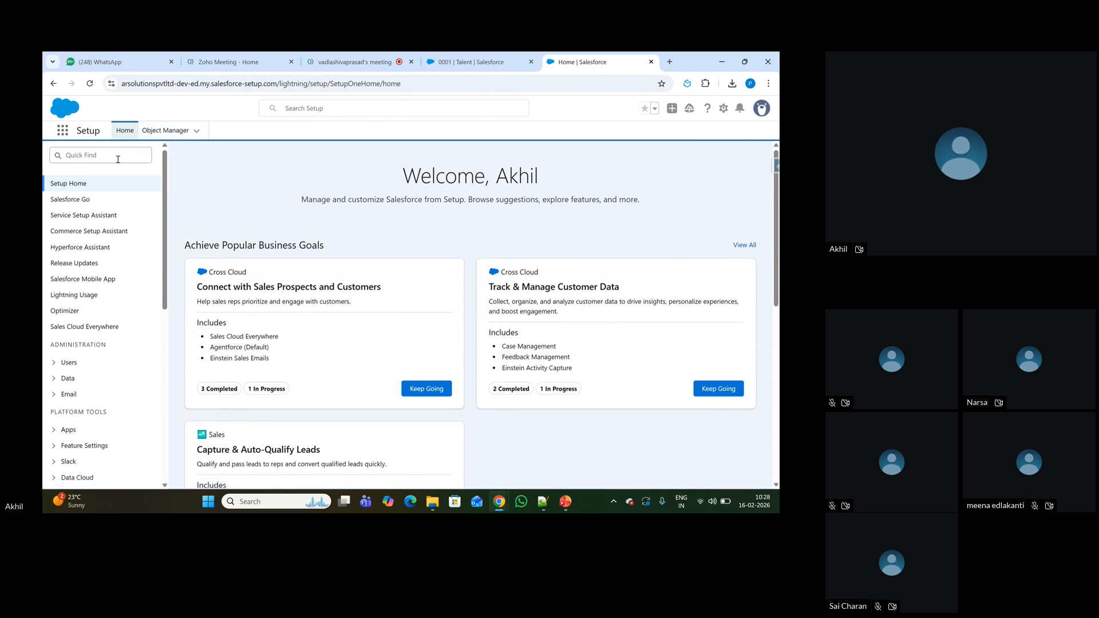
{"action": "left_click", "coordinate": [180, 132]}
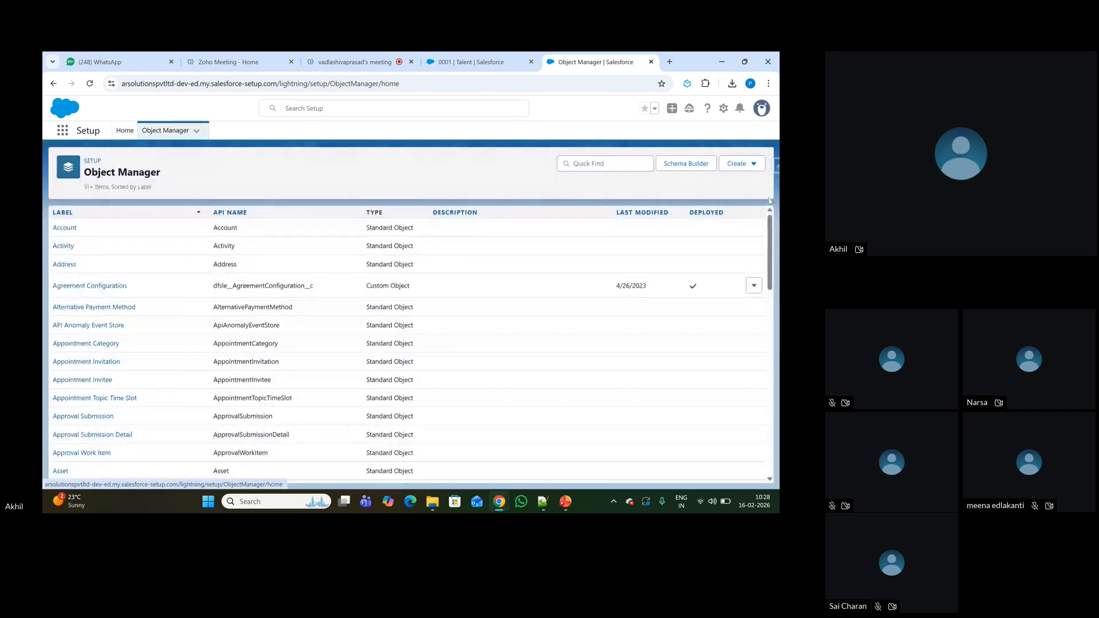
{"action": "left_click", "coordinate": [751, 166]}
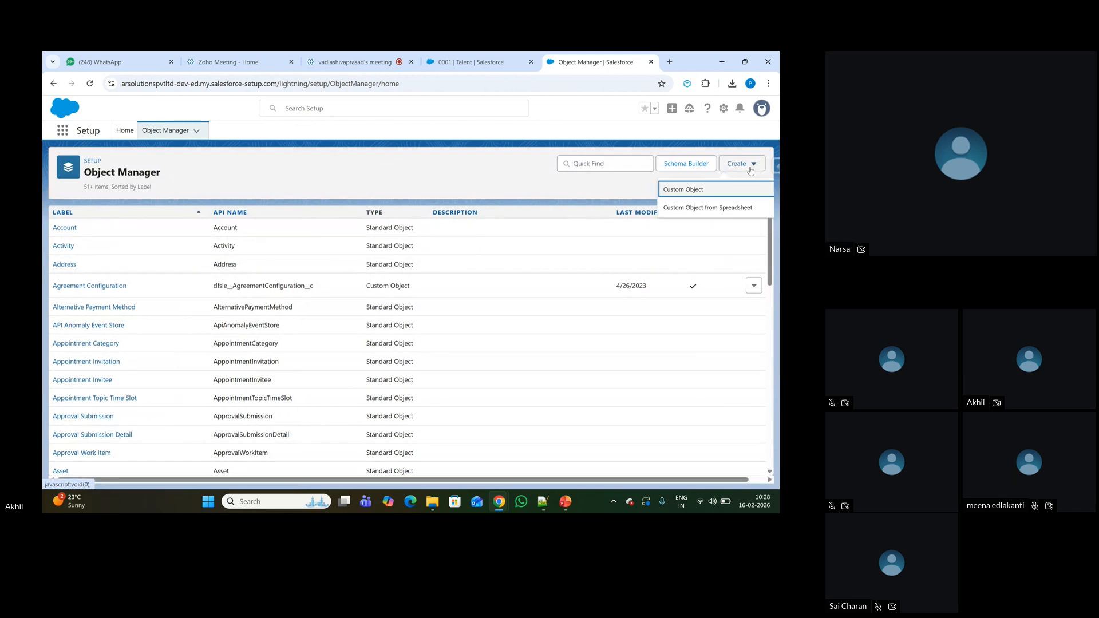
{"action": "left_click", "coordinate": [708, 190]}
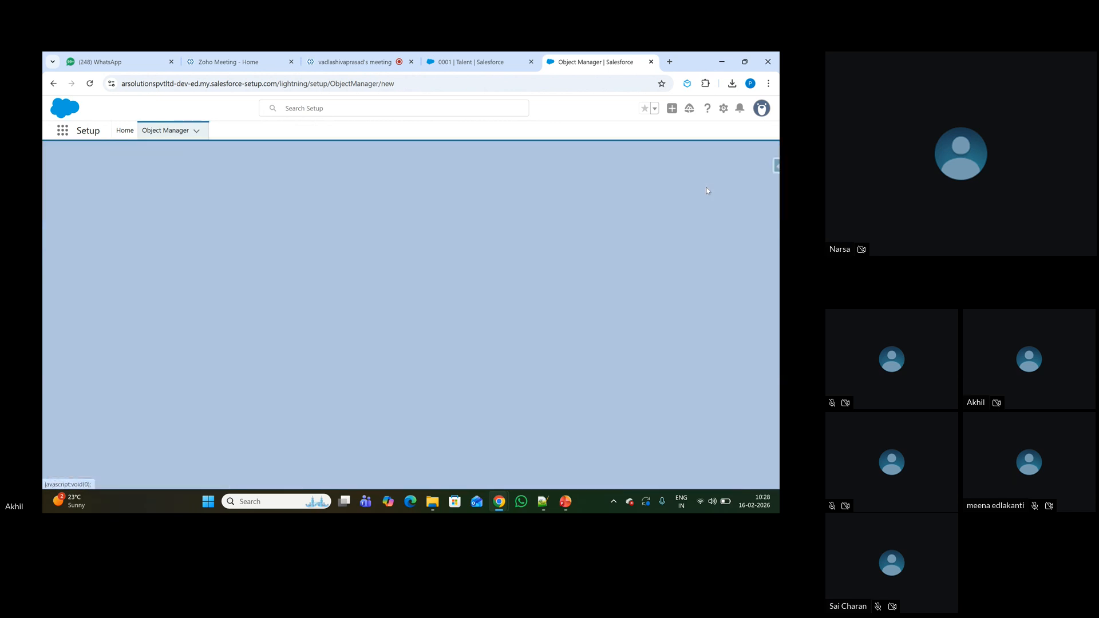
Step: Enter "Onboaring Task" as the new custom object's label
{"action": "left_click", "coordinate": [212, 292]}
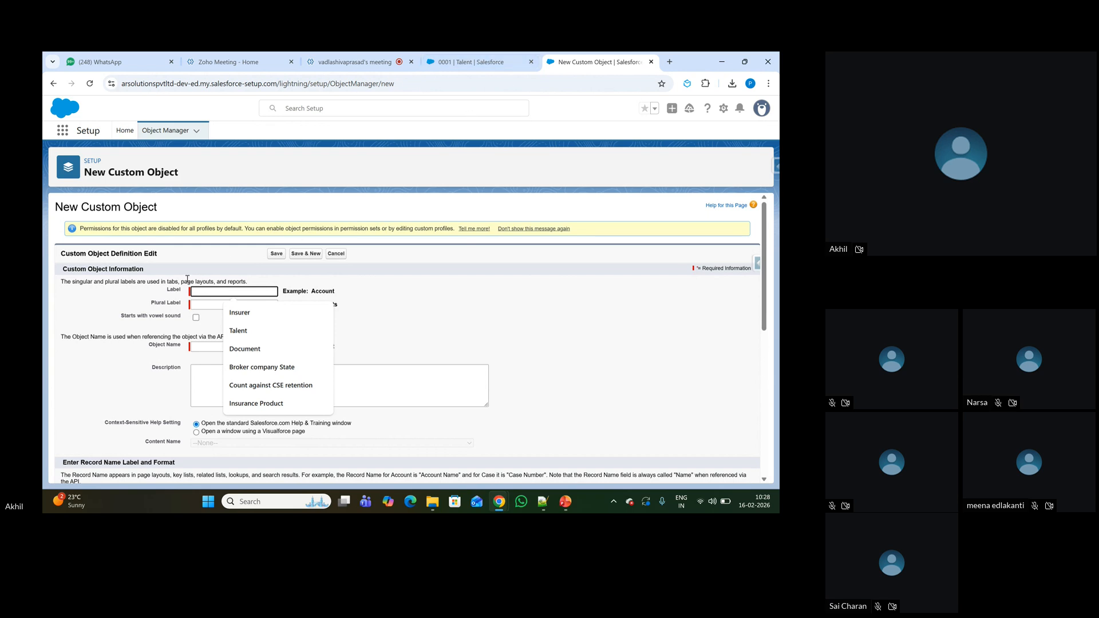
{"action": "type", "text": "Tas"}
{"action": "key", "text": "BackSpace"}
{"action": "key", "text": "BackSpace"}
{"action": "type", "text": "Onboaring"}
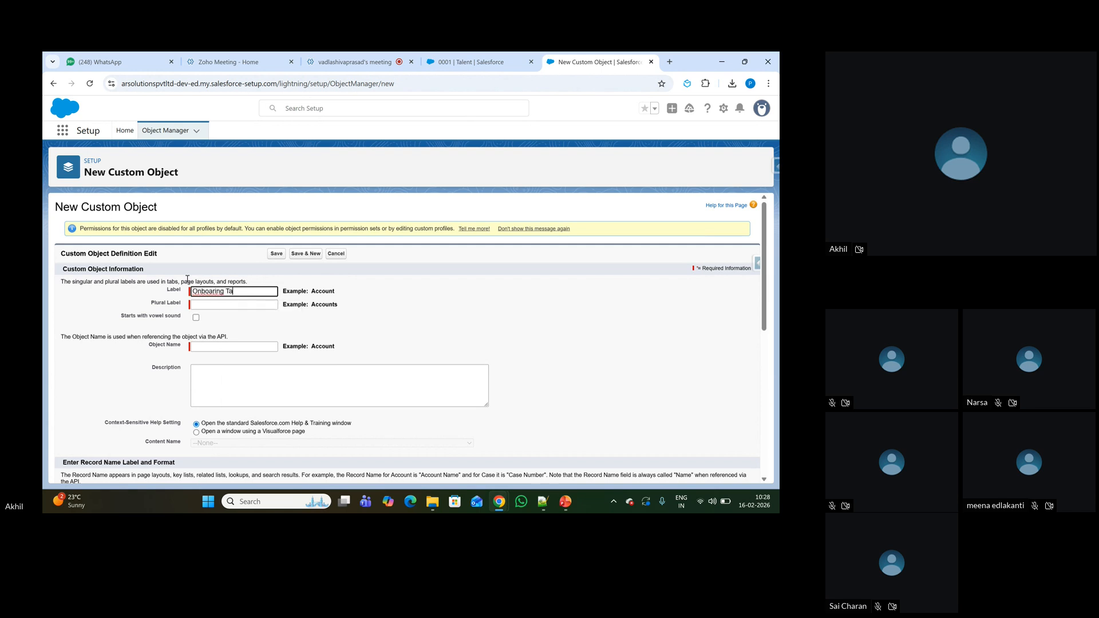
{"action": "key", "text": "Tab"}
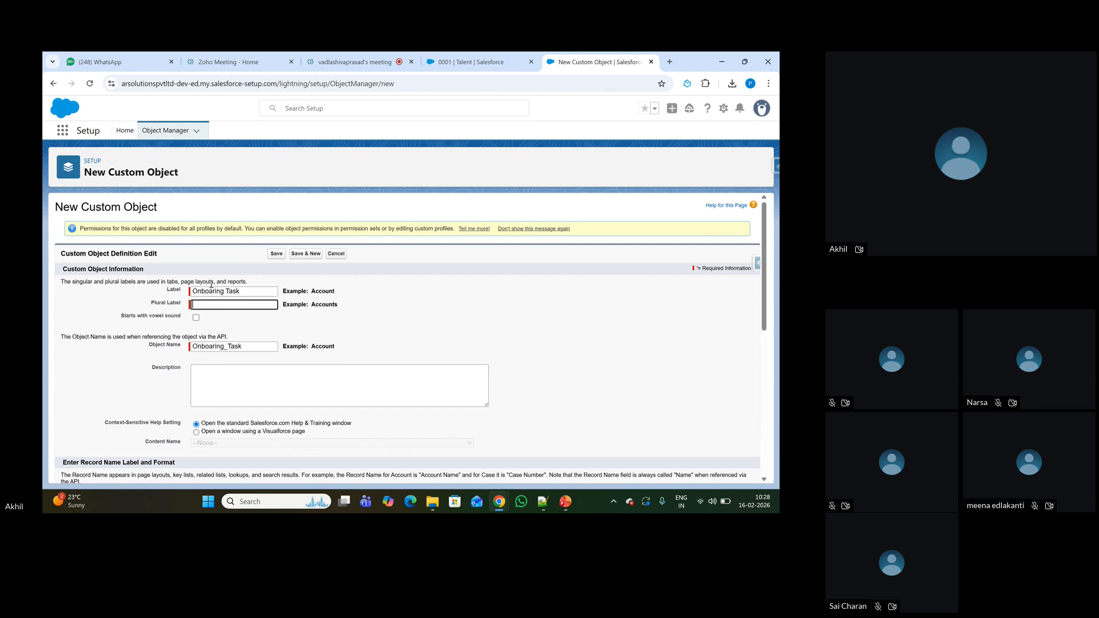
Step: Copy the label into the plural label and extend it to "Onboaring Tasks"
{"action": "triple_click", "coordinate": [247, 290]}
{"action": "key", "text": "ctrl+c"}
{"action": "left_click", "coordinate": [195, 306]}
{"action": "key", "text": "ctrl+v"}
{"action": "key", "text": "Escape"}
{"action": "type", "text": "s"}
Step: Enter an object description stating that the purpose of this object is to hold the onboarding data
{"action": "scroll", "coordinate": [209, 326], "scroll_direction": "down", "scroll_amount": 2}
{"action": "left_click", "coordinate": [230, 279]}
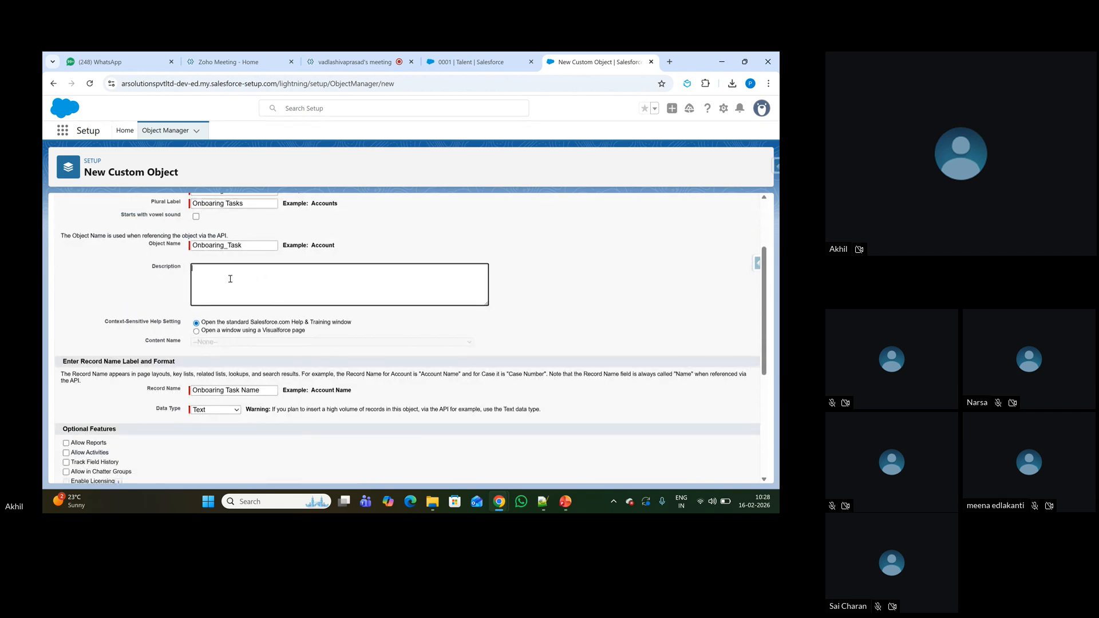
{"action": "type", "text": "The purpose of this object is to hold the onboari"}
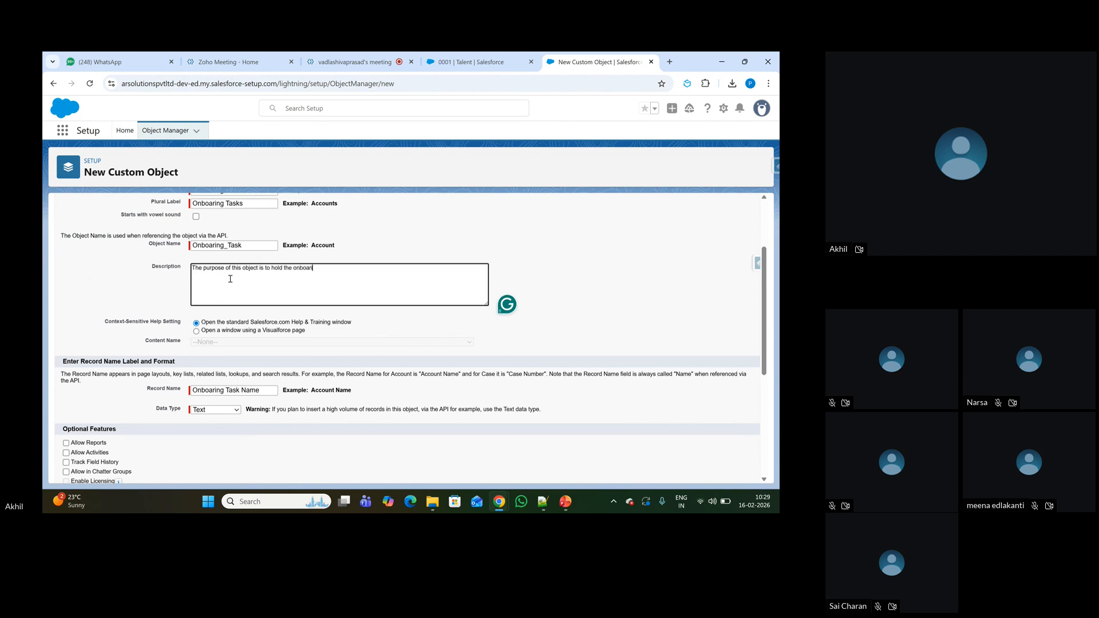
{"action": "type", "text": "t"}
{"action": "key", "text": "BackSpace"}
{"action": "type", "text": "ata"}
Step: Enable the optional features Allow Reports, Allow Activities, Track Field History and Allow in Chatter Groups
{"action": "scroll", "coordinate": [241, 287], "scroll_direction": "down", "scroll_amount": 2}
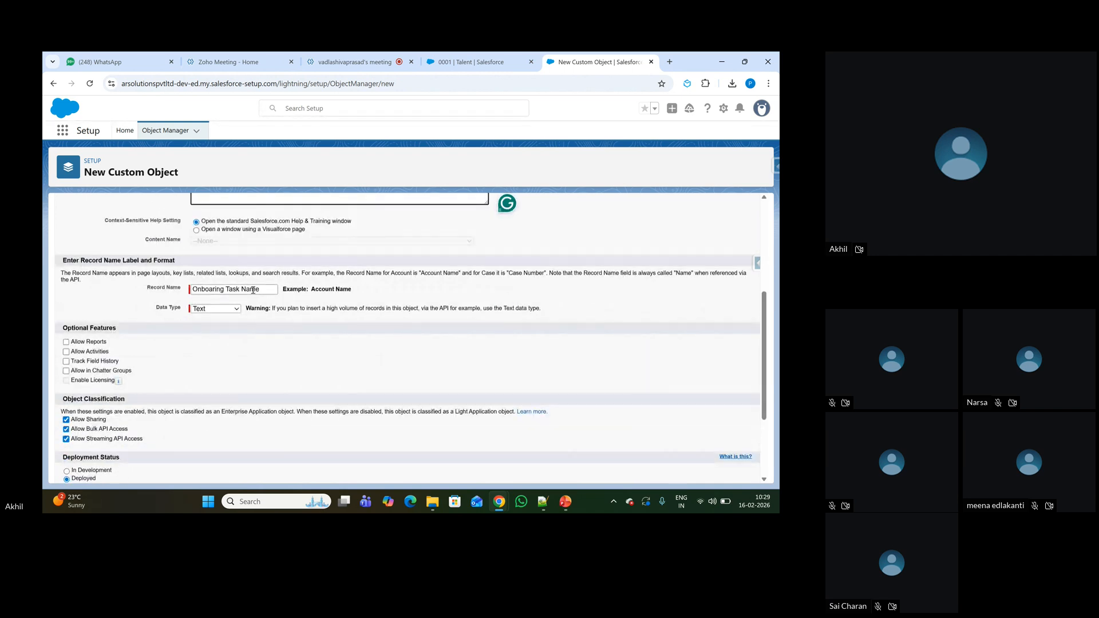
{"action": "scroll", "coordinate": [252, 290], "scroll_direction": "down", "scroll_amount": 2}
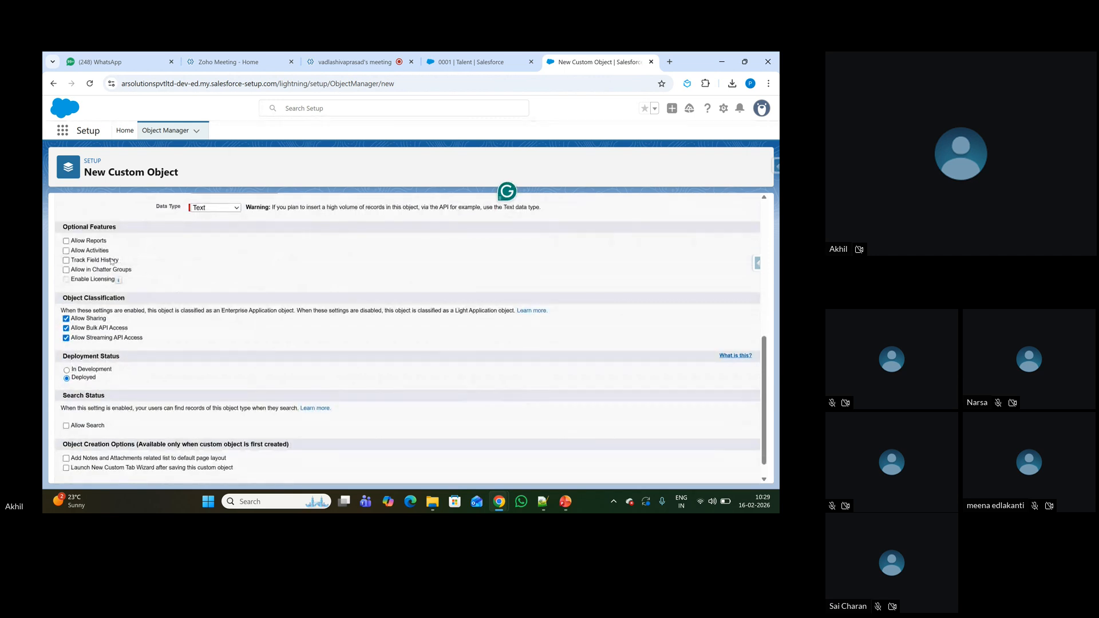
{"action": "scroll", "coordinate": [111, 261], "scroll_direction": "up", "scroll_amount": 1}
{"action": "left_click", "coordinate": [65, 292]}
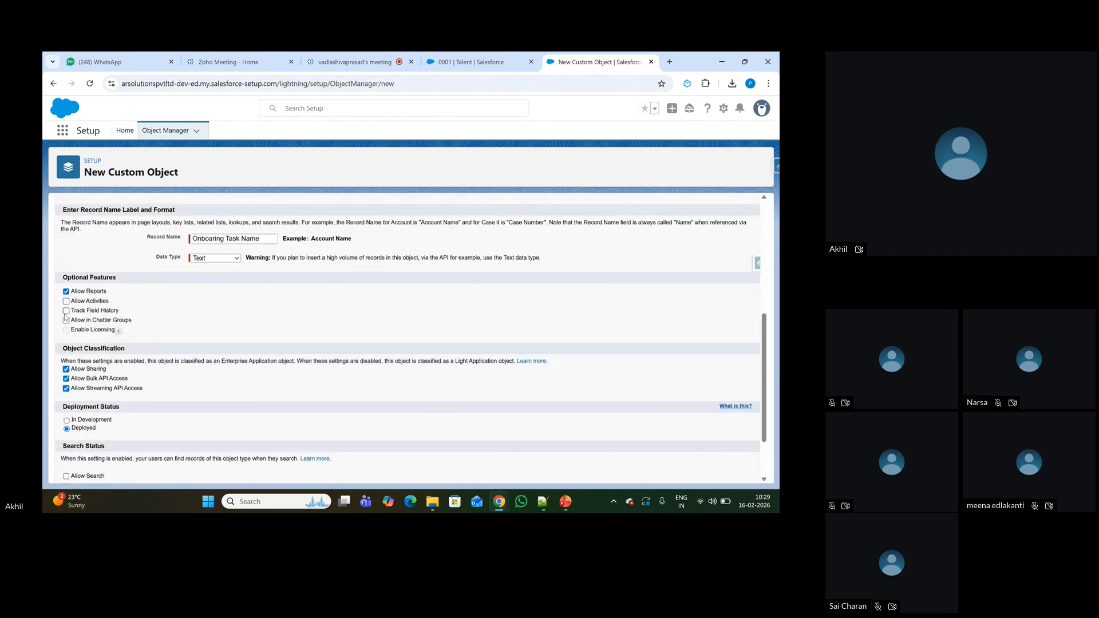
{"action": "left_click", "coordinate": [66, 301]}
{"action": "left_click", "coordinate": [66, 311]}
{"action": "left_click", "coordinate": [65, 320]}
Step: Enable Allow Search, the Notes and Attachments related list and the New Custom Tab Wizard launch, and save the object
{"action": "scroll", "coordinate": [86, 315], "scroll_direction": "down", "scroll_amount": 2}
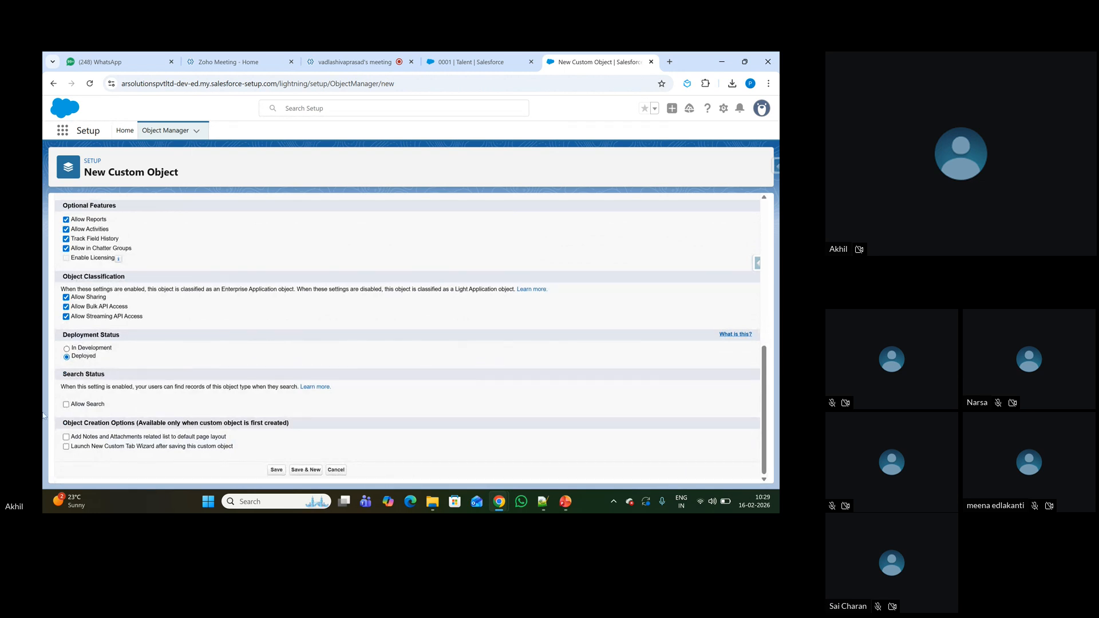
{"action": "left_click", "coordinate": [66, 405]}
{"action": "left_click", "coordinate": [66, 446]}
{"action": "left_click", "coordinate": [66, 437]}
{"action": "left_click", "coordinate": [276, 470]}
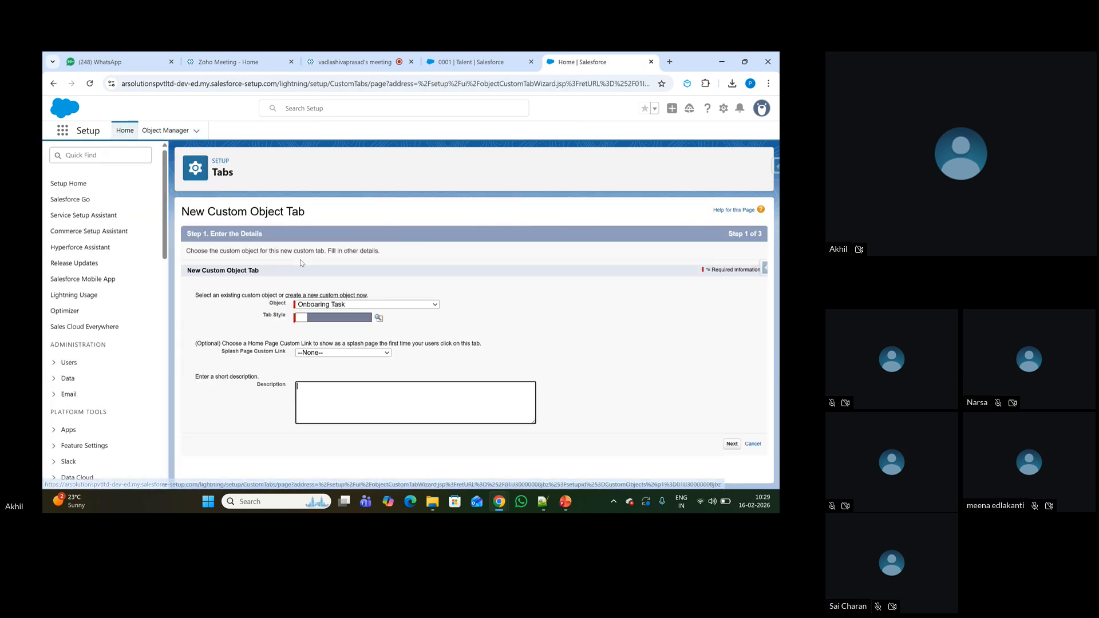
Step: Give the tab the Building Block style and the description "The purpose of this tab is to display and load the onboarding task data"
{"action": "left_click", "coordinate": [379, 318]}
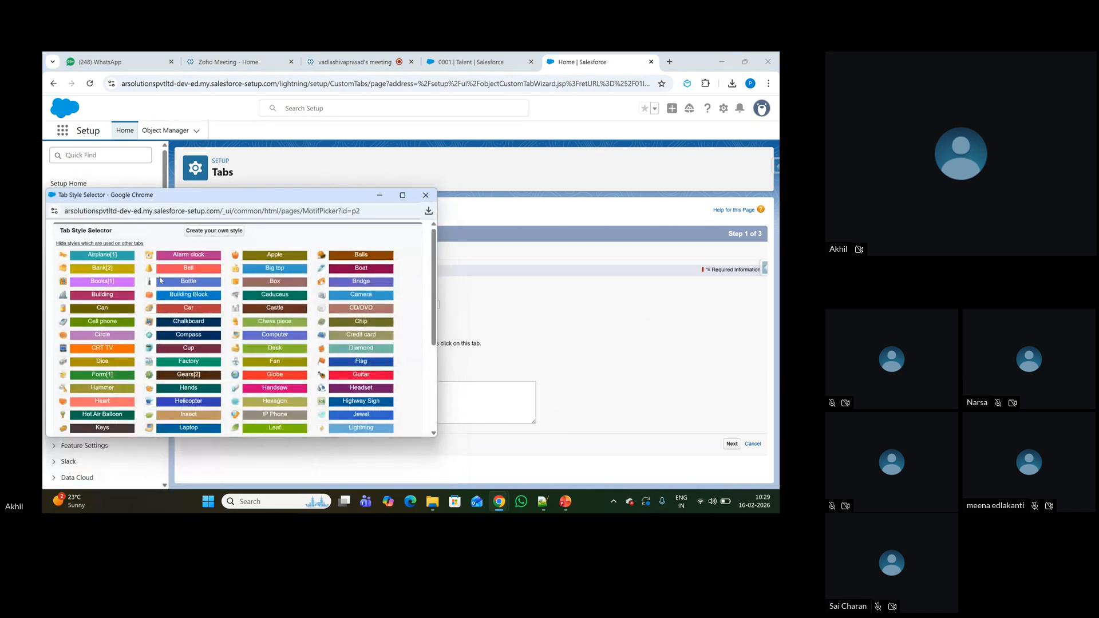
{"action": "left_click", "coordinate": [189, 296]}
{"action": "left_click", "coordinate": [344, 387]}
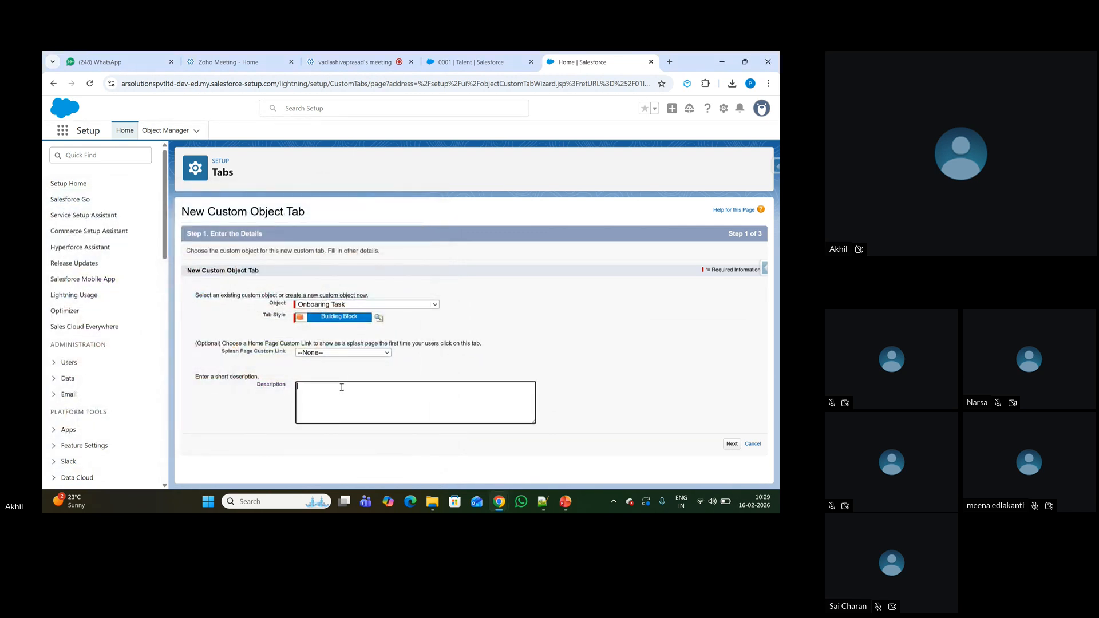
{"action": "type", "text": "The purpose of this tab is to"}
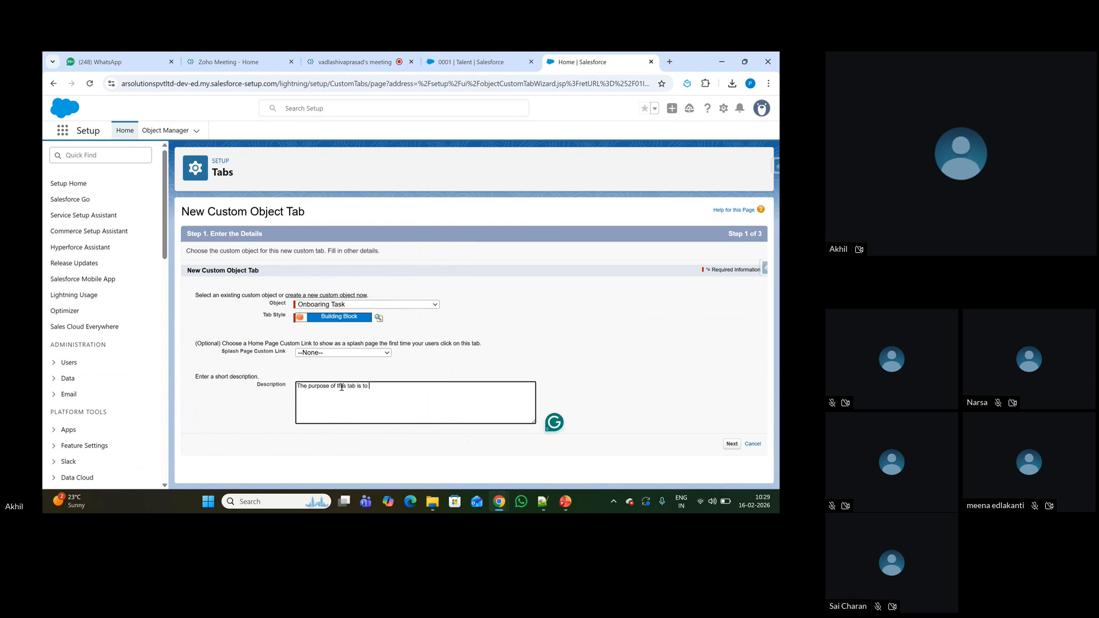
{"action": "type", "text": " display and load the onboarding task data"}
{"action": "left_click", "coordinate": [733, 443]}
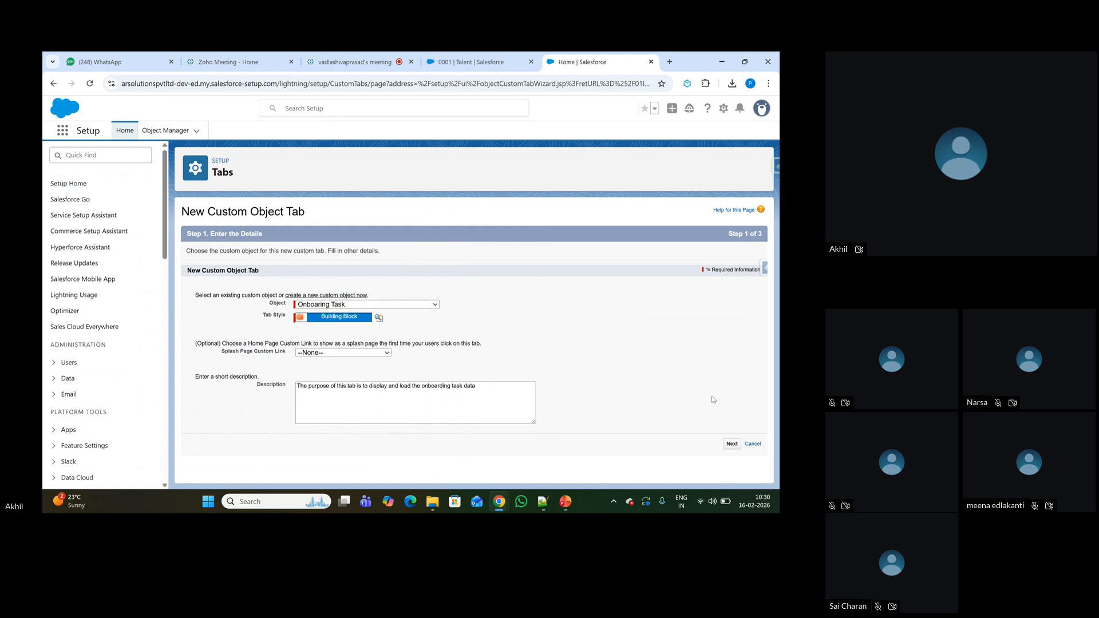
Step: Apply the Default On tab visibility to all profiles and continue to the custom apps step
{"action": "scroll", "coordinate": [361, 282], "scroll_direction": "down", "scroll_amount": 1}
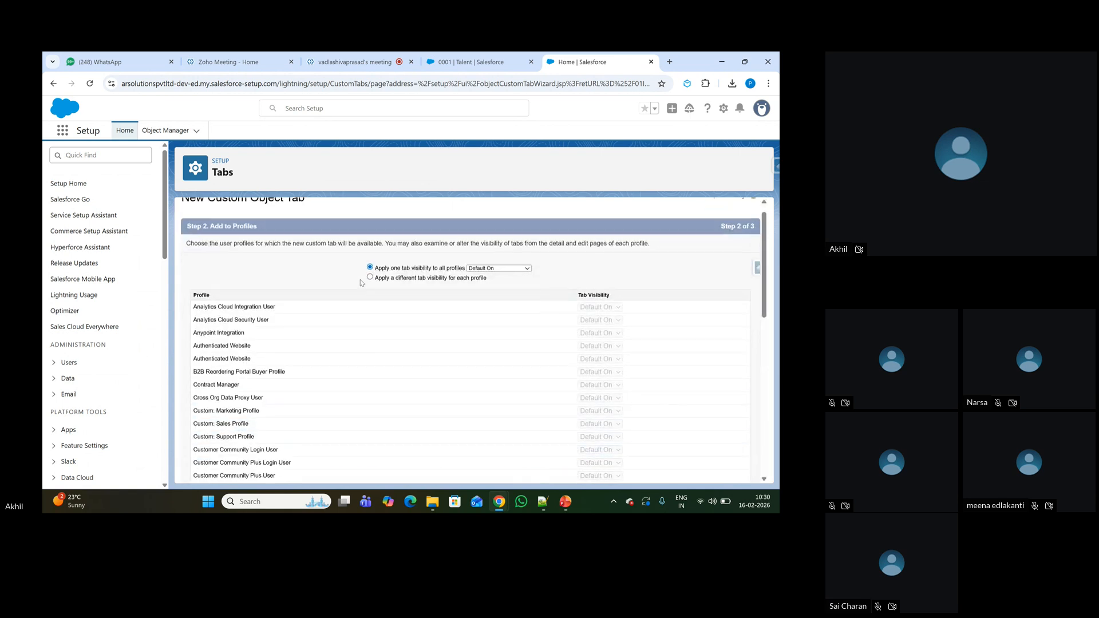
{"action": "scroll", "coordinate": [361, 283], "scroll_direction": "down", "scroll_amount": 15}
{"action": "left_click", "coordinate": [726, 473]}
{"action": "scroll", "coordinate": [486, 263], "scroll_direction": "up", "scroll_amount": 15}
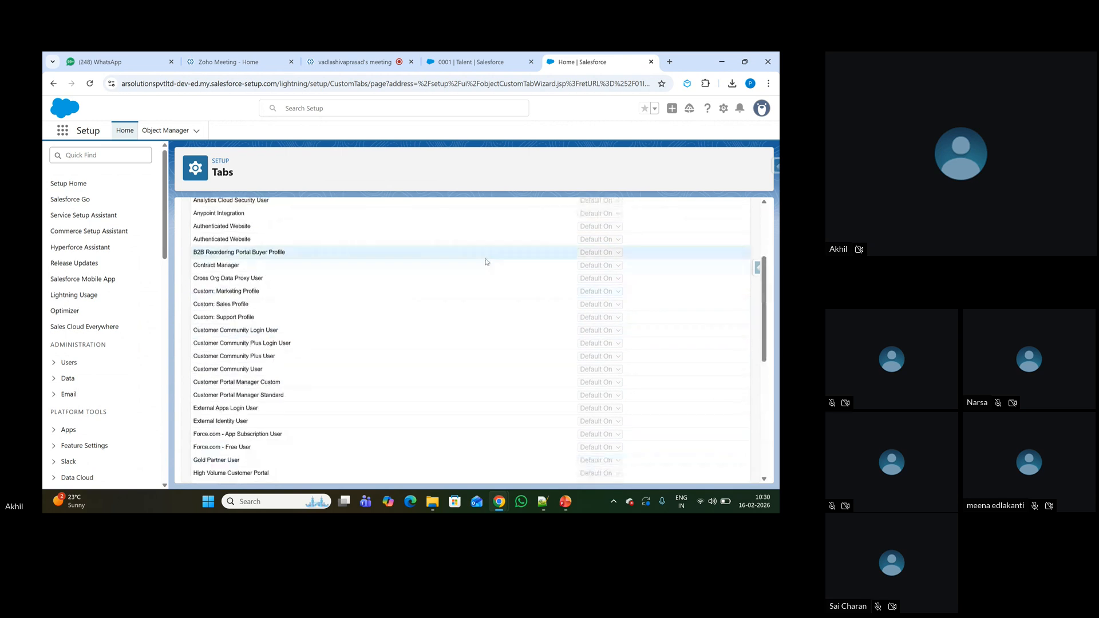
{"action": "left_click", "coordinate": [520, 284]}
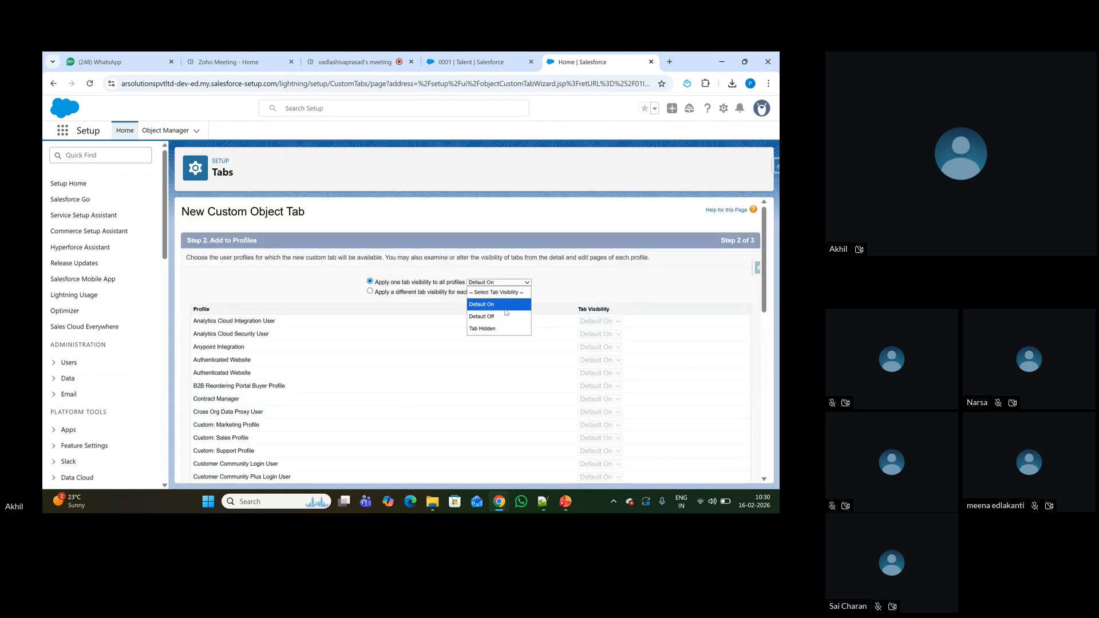
{"action": "left_click", "coordinate": [504, 305]}
{"action": "scroll", "coordinate": [684, 355], "scroll_direction": "down", "scroll_amount": 2}
{"action": "scroll", "coordinate": [685, 356], "scroll_direction": "down", "scroll_amount": 5}
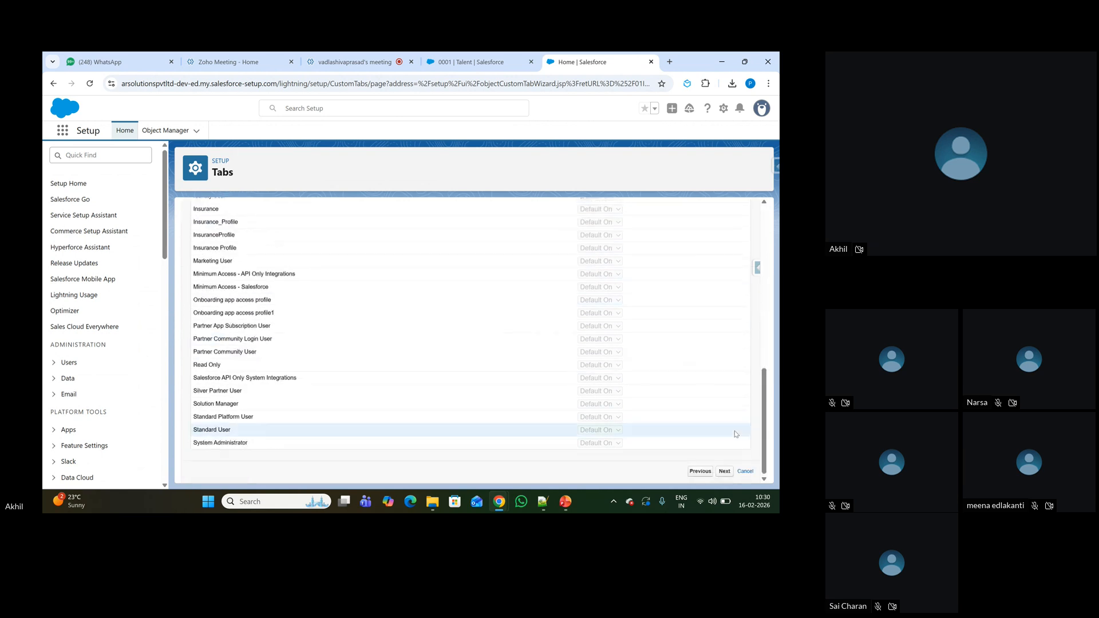
{"action": "left_click", "coordinate": [725, 472]}
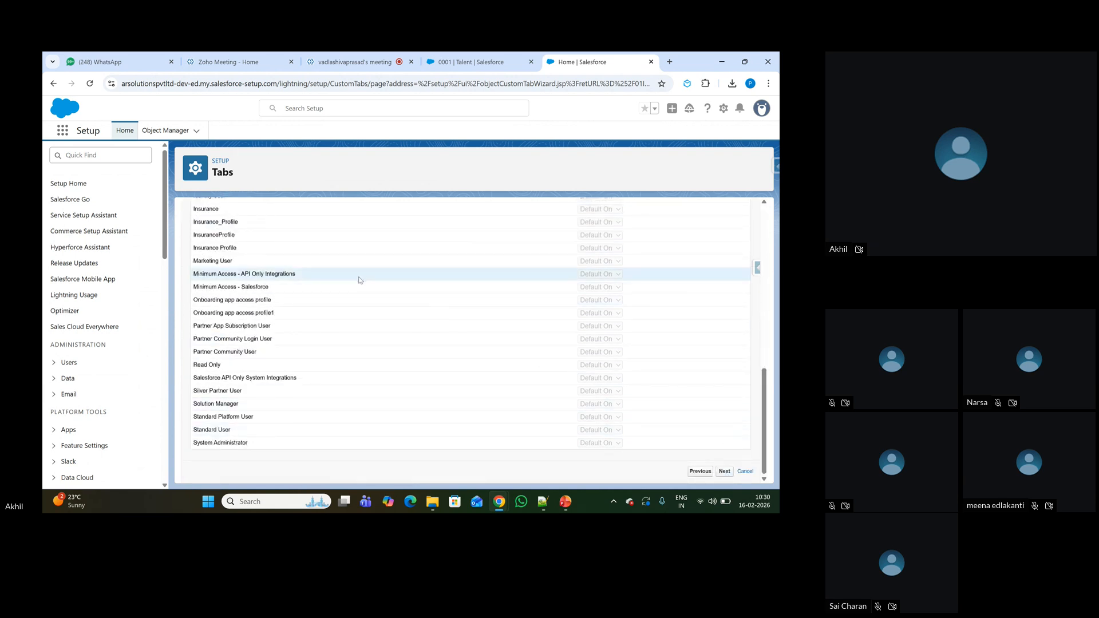
Step: Review the list of custom apps in which the new Onboaring Task tab can be included
{"action": "scroll", "coordinate": [582, 325], "scroll_direction": "down", "scroll_amount": 5}
{"action": "scroll", "coordinate": [581, 324], "scroll_direction": "up", "scroll_amount": 5}
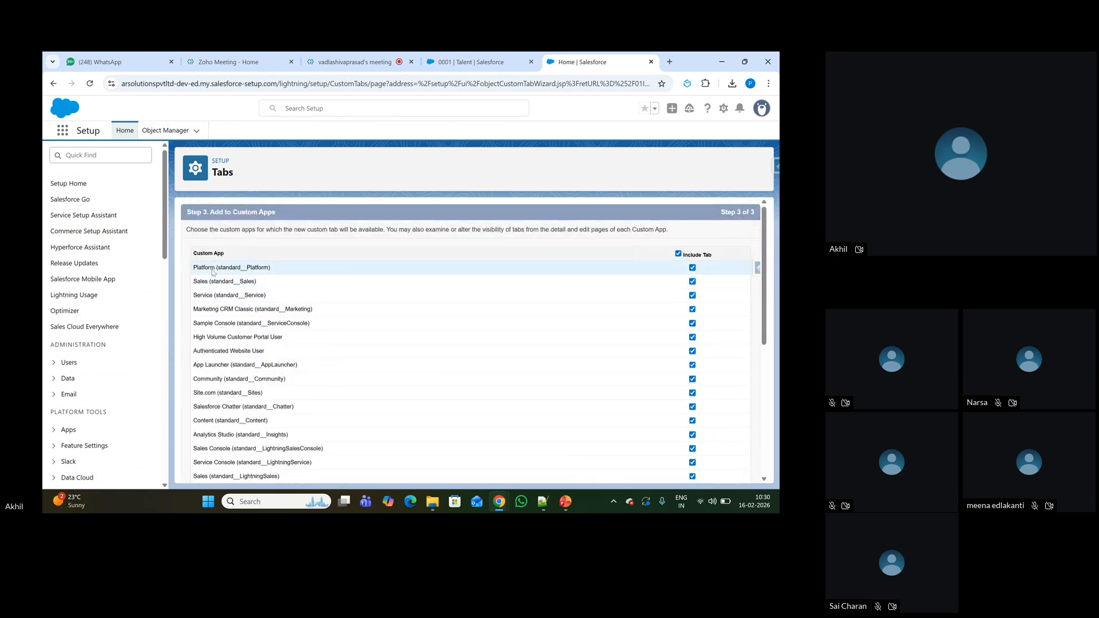
{"action": "scroll", "coordinate": [310, 324], "scroll_direction": "down", "scroll_amount": 5}
{"action": "scroll", "coordinate": [309, 324], "scroll_direction": "up", "scroll_amount": 5}
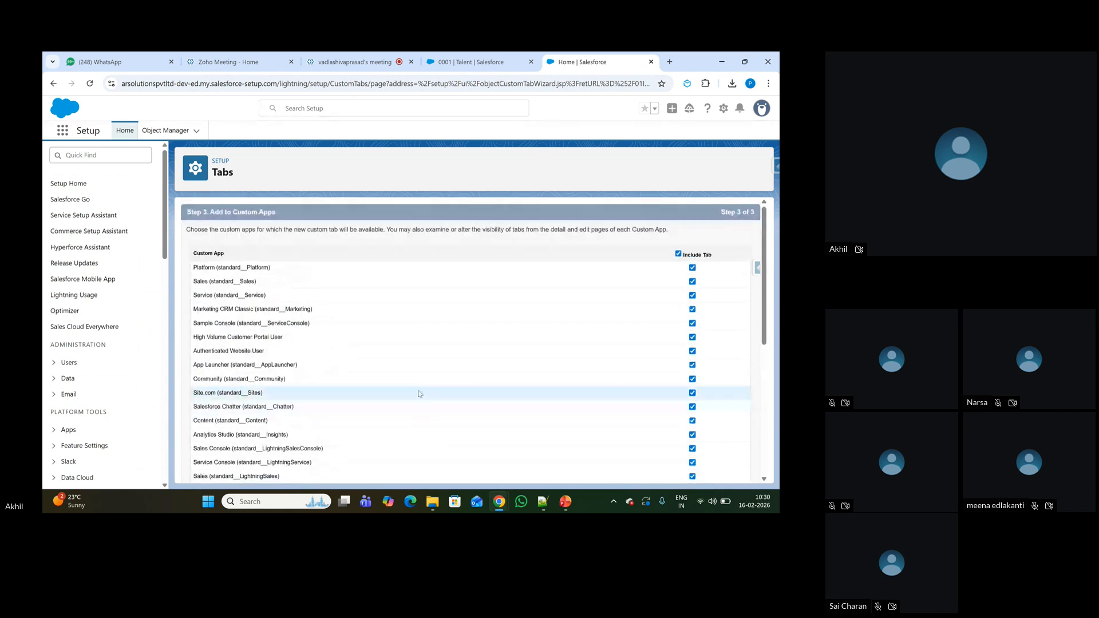
{"action": "scroll", "coordinate": [301, 306], "scroll_direction": "down", "scroll_amount": 3}
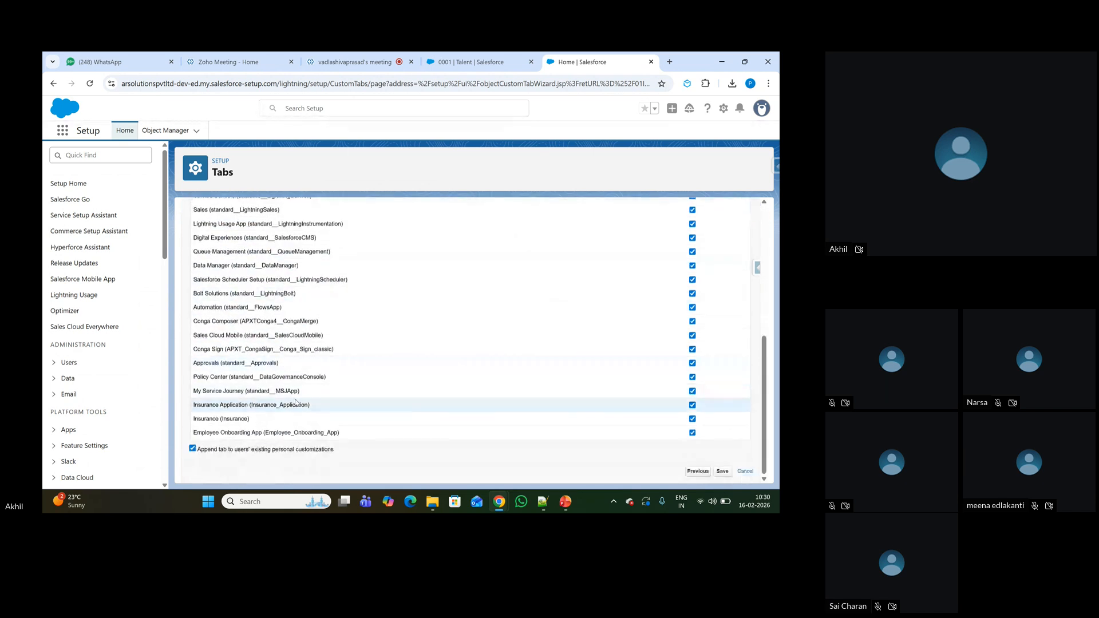
{"action": "left_click_drag", "start_coordinate": [764, 421], "coordinate": [780, 282]}
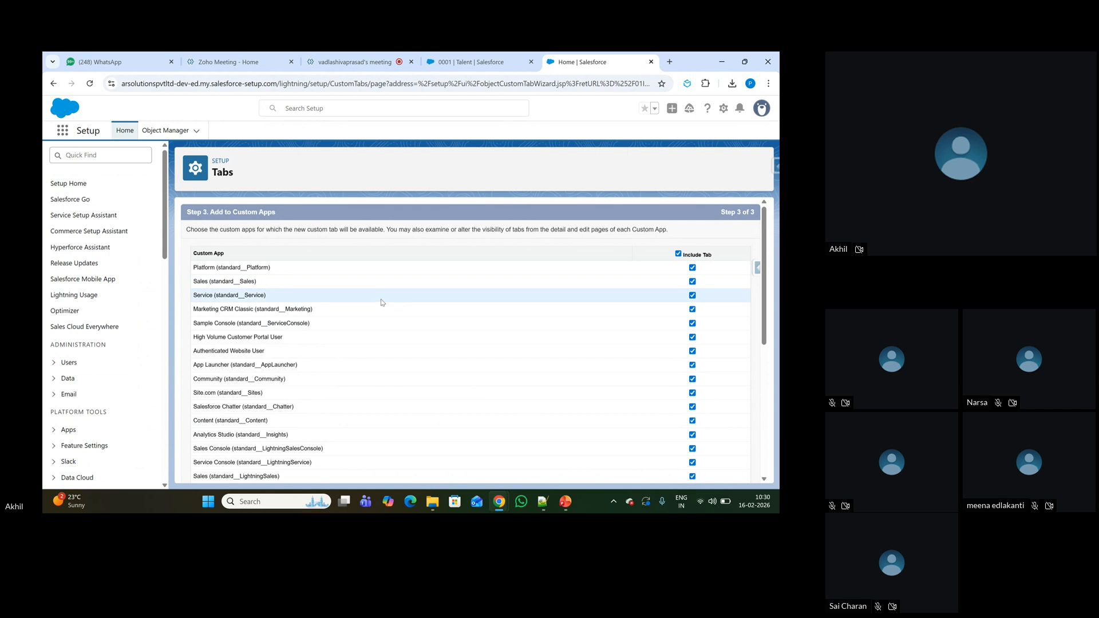
{"action": "left_click_drag", "start_coordinate": [191, 265], "coordinate": [306, 437]}
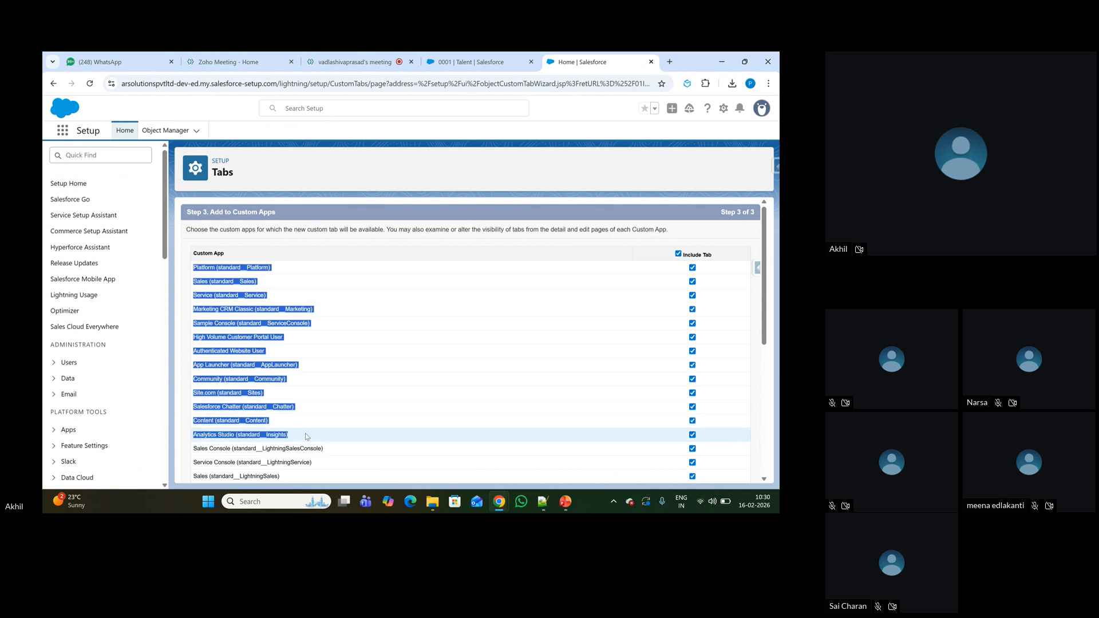
{"action": "left_click", "coordinate": [358, 437]}
{"action": "mouse_move", "coordinate": [194, 267]}
{"action": "left_mouse_down"}
{"action": "mouse_move", "coordinate": [280, 351]}
{"action": "mouse_move", "coordinate": [349, 380]}
{"action": "mouse_move", "coordinate": [191, 269]}
{"action": "left_mouse_up"}
{"action": "left_click", "coordinate": [368, 396]}
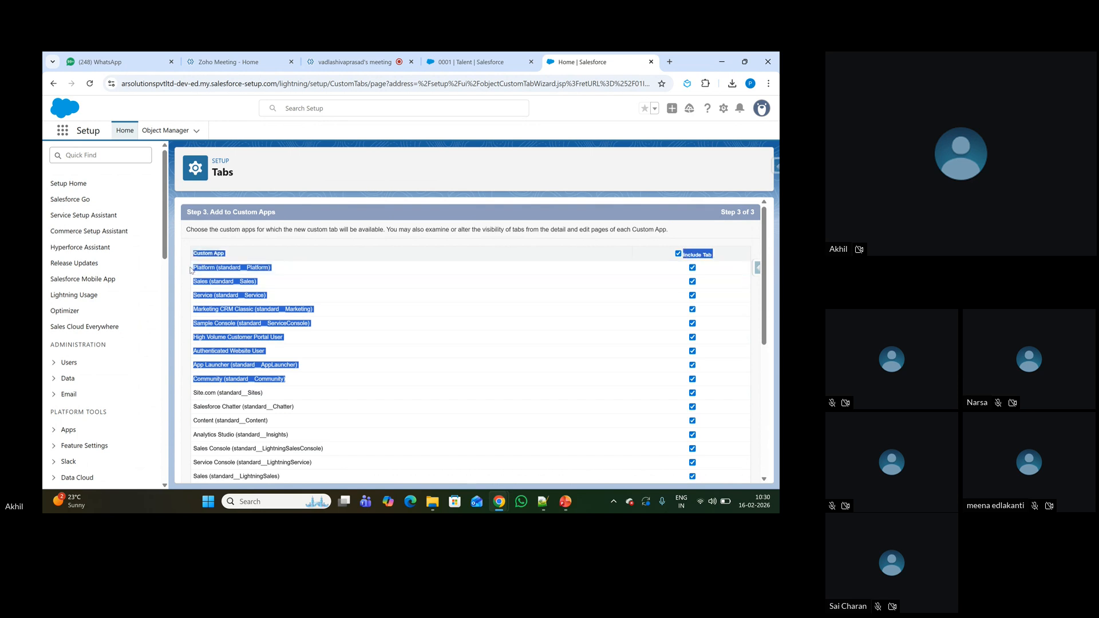
{"action": "left_click", "coordinate": [356, 298]}
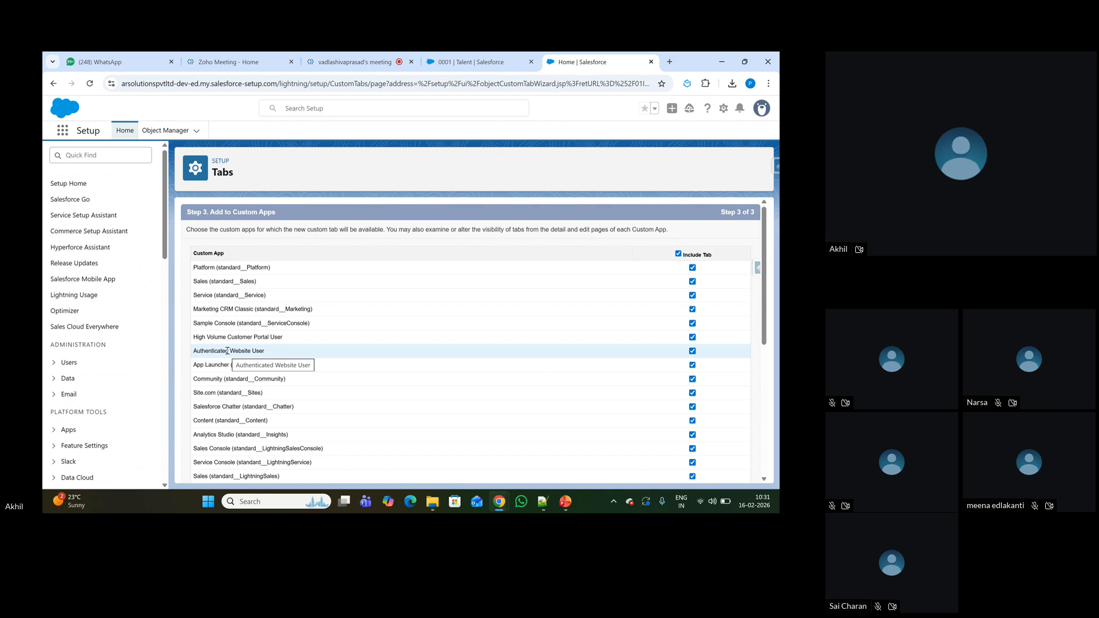
{"action": "left_click_drag", "start_coordinate": [232, 259], "coordinate": [189, 250]}
{"action": "left_click", "coordinate": [307, 276]}
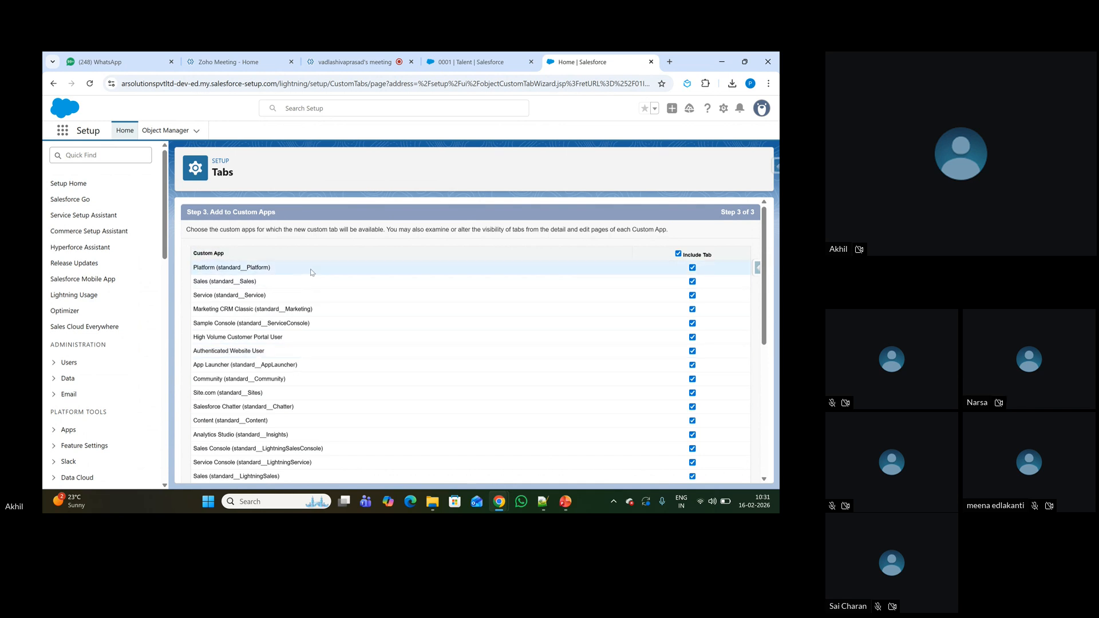
Step: Include the new tab only in the Employee Onboarding App and save the tab
{"action": "left_click", "coordinate": [679, 254]}
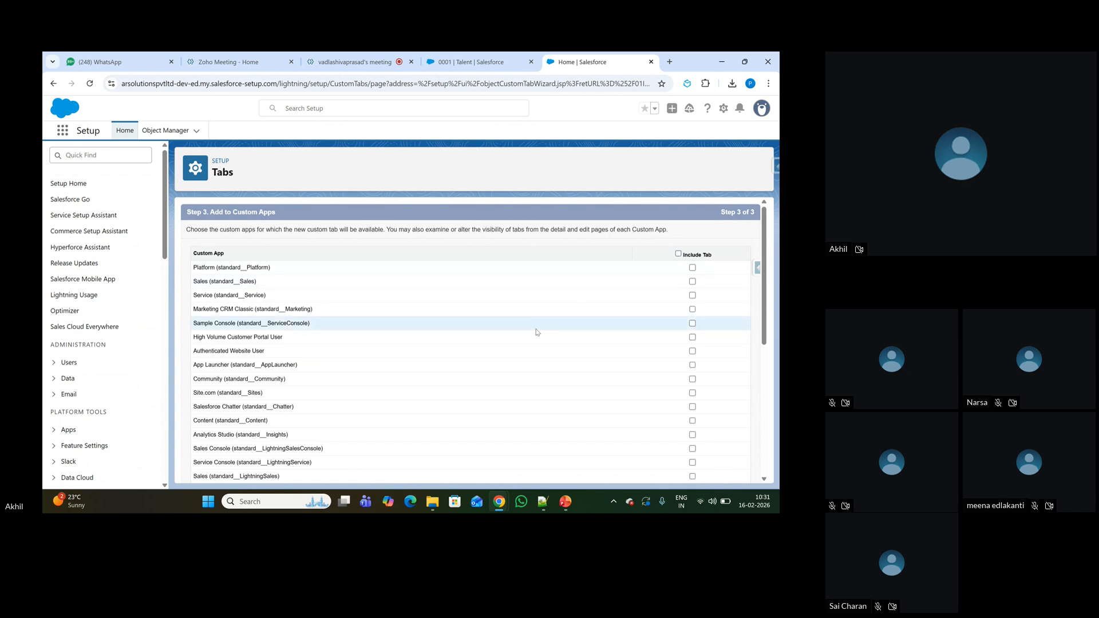
{"action": "scroll", "coordinate": [540, 311], "scroll_direction": "down", "scroll_amount": 1}
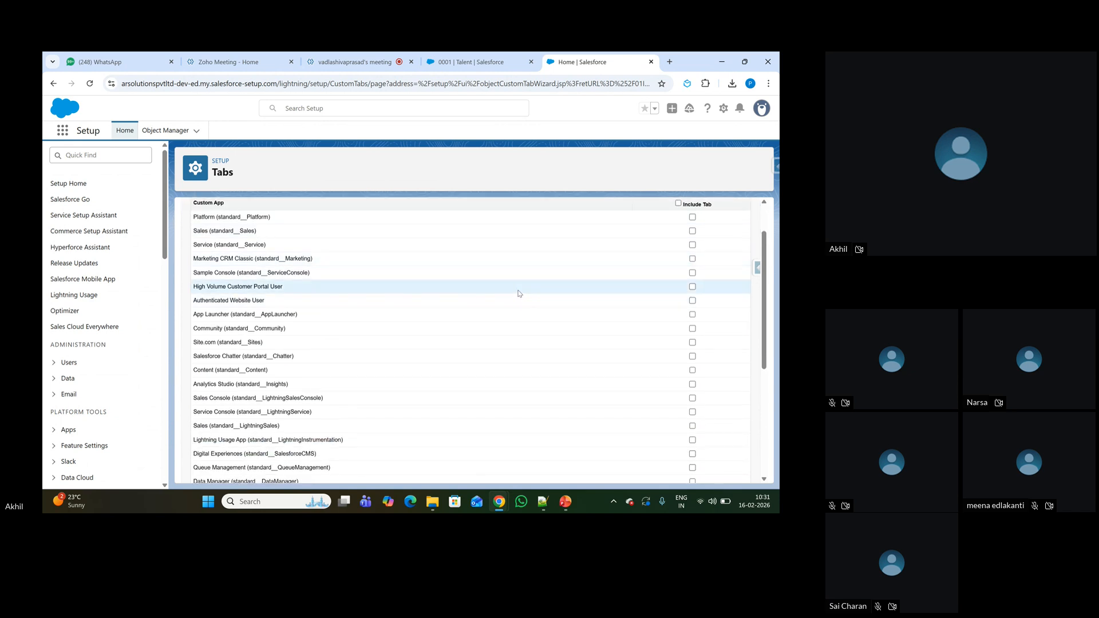
{"action": "scroll", "coordinate": [519, 294], "scroll_direction": "down", "scroll_amount": 4}
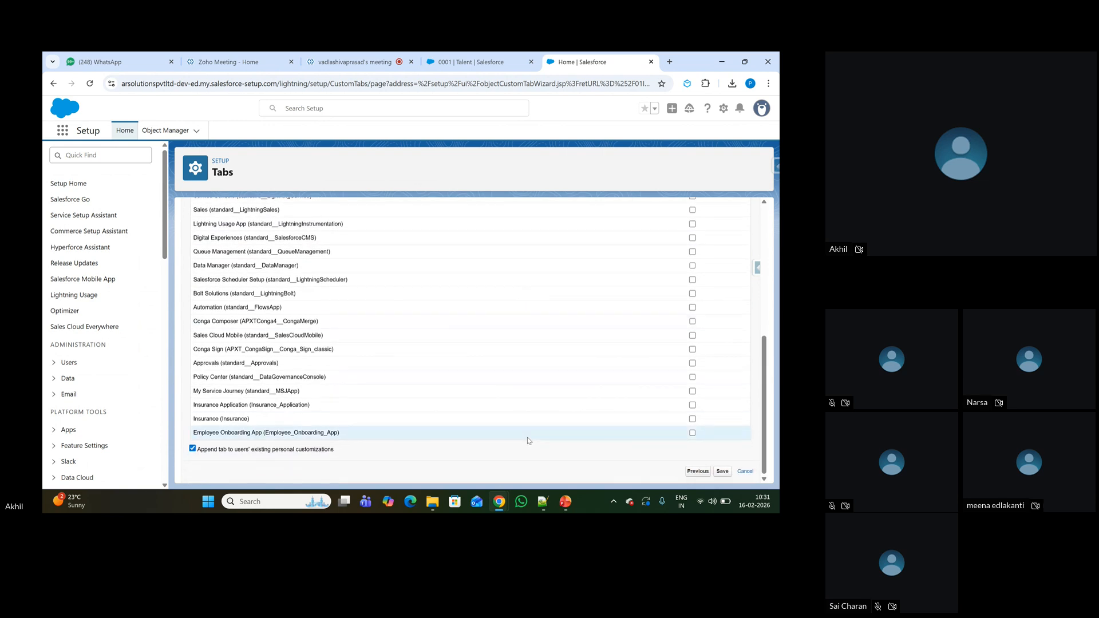
{"action": "left_click", "coordinate": [692, 433]}
{"action": "scroll", "coordinate": [565, 435], "scroll_direction": "up", "scroll_amount": 4}
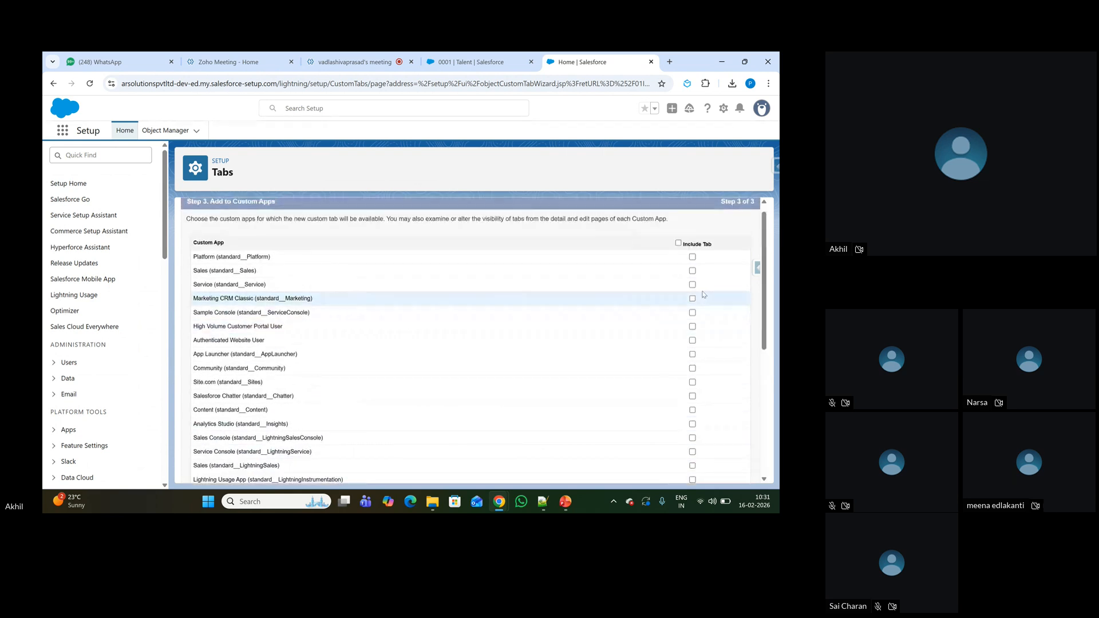
{"action": "scroll", "coordinate": [608, 344], "scroll_direction": "down", "scroll_amount": 4}
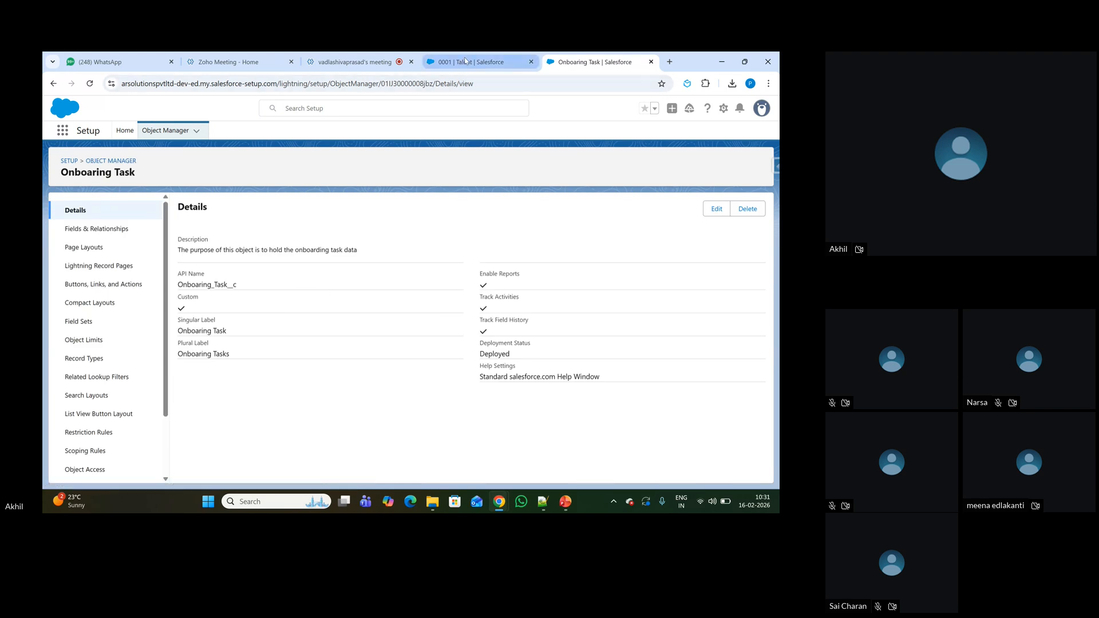
Step: Start another custom object from the Object Manager and label it Candidate
{"action": "key", "text": "ctrl+shift+Tab"}
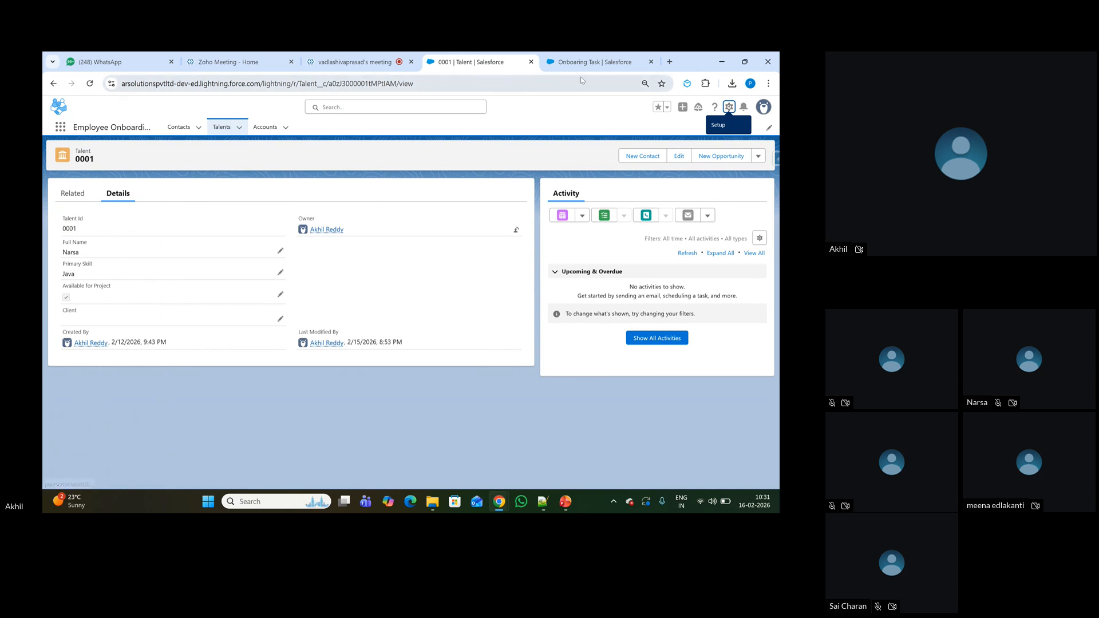
{"action": "left_click", "coordinate": [596, 63]}
{"action": "left_click", "coordinate": [168, 129]}
{"action": "left_click", "coordinate": [741, 163]}
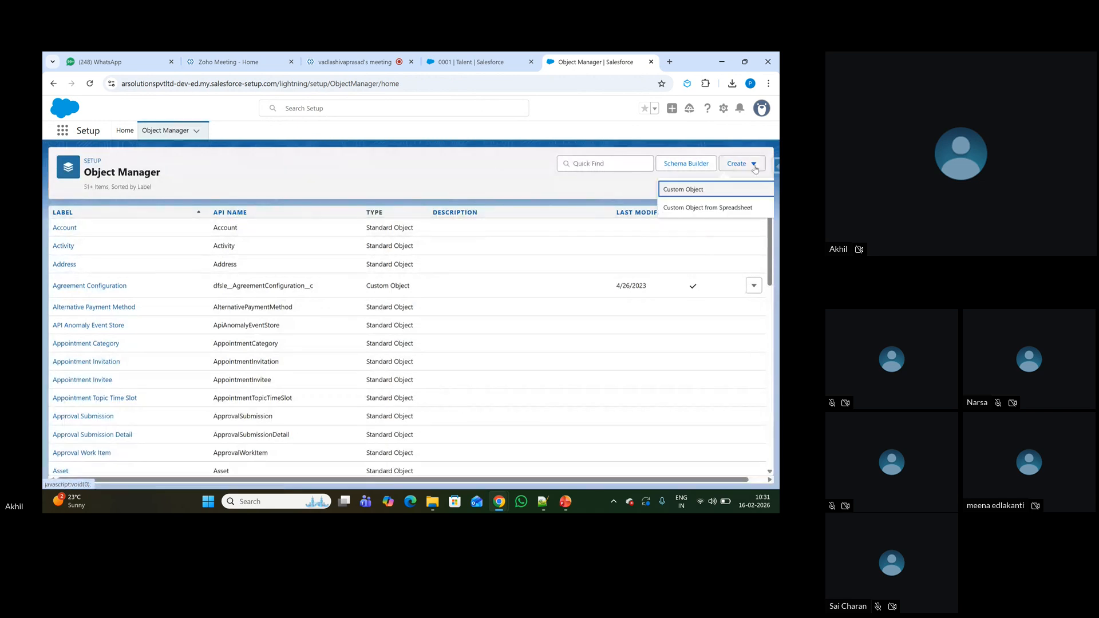
{"action": "left_click", "coordinate": [707, 196]}
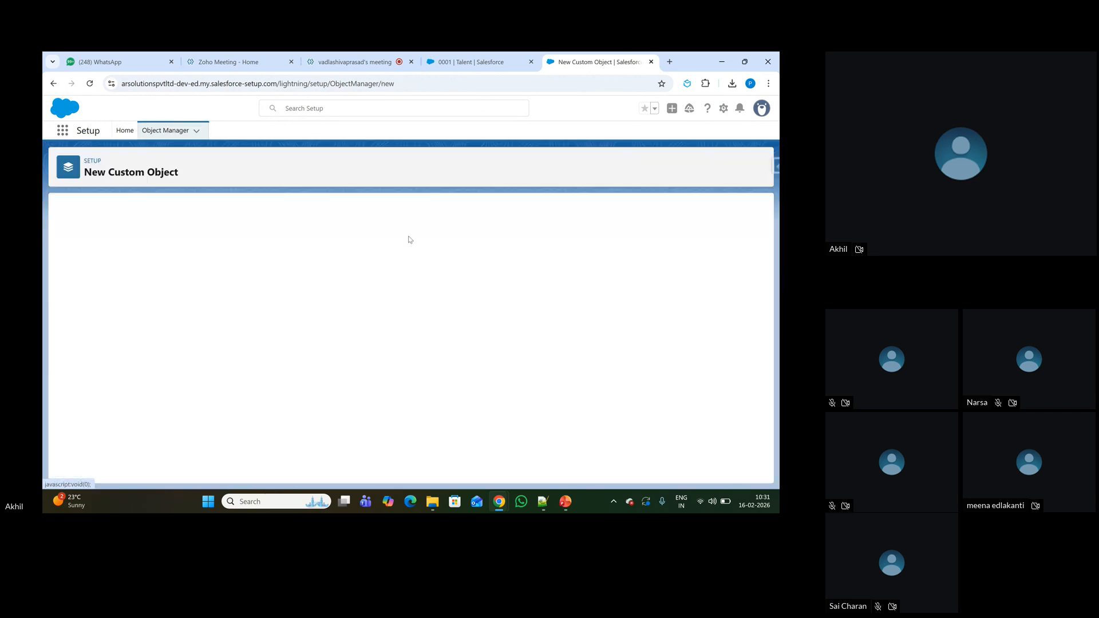
{"action": "left_click", "coordinate": [200, 291]}
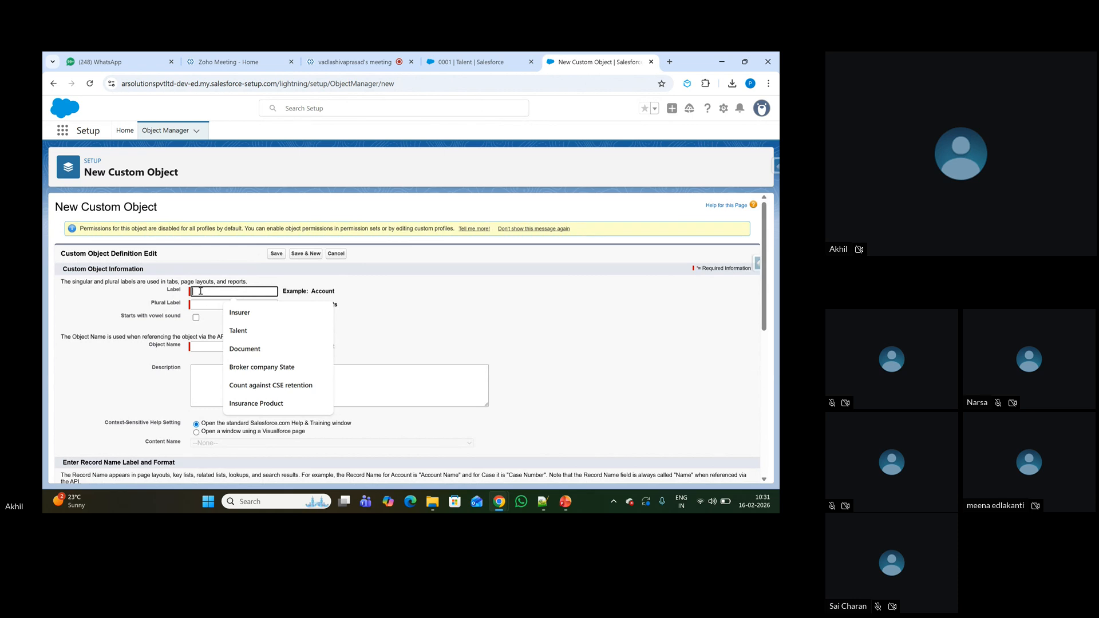
{"action": "type", "text": "Candidate"}
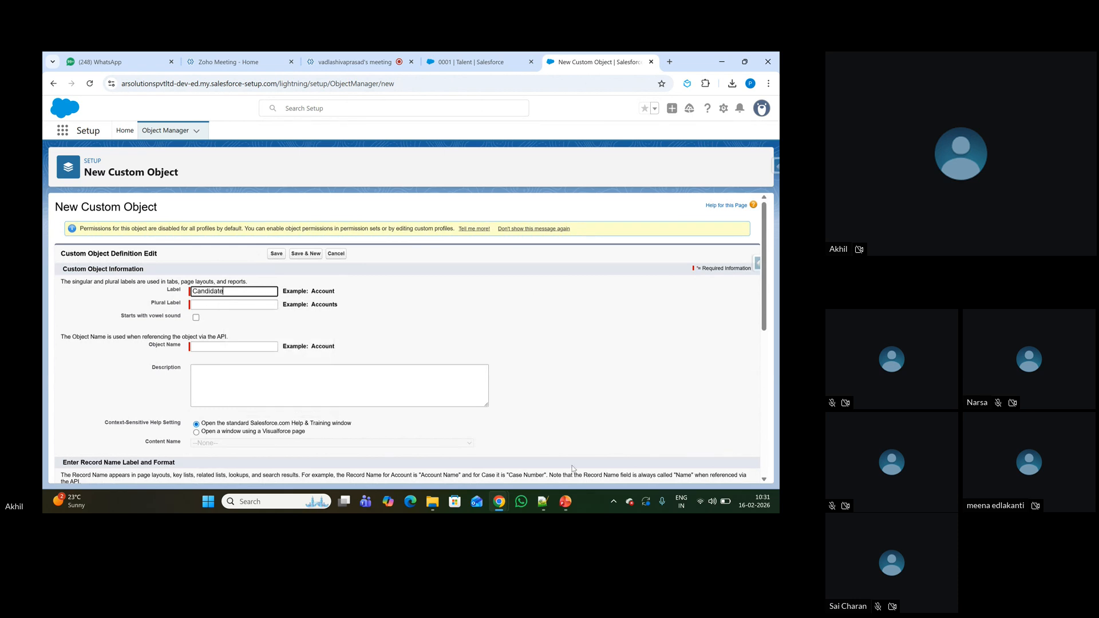
Step: Check the parent object on the master-detail slide in PowerPoint and set the new object's plural label to Candidates
{"action": "left_click", "coordinate": [565, 501]}
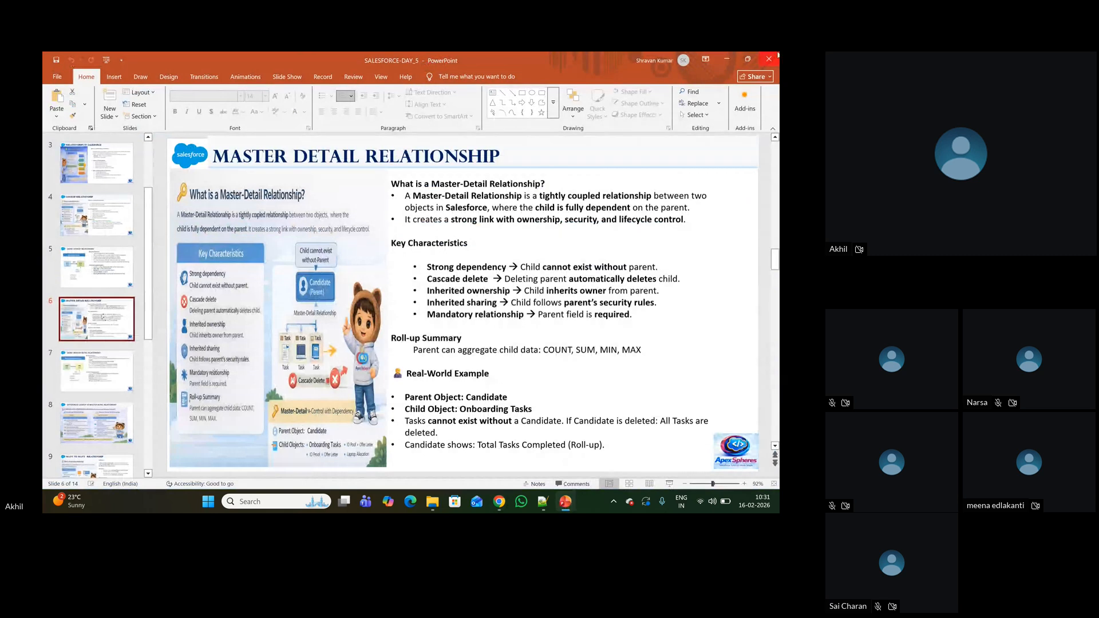
{"action": "left_click", "coordinate": [729, 63]}
{"action": "left_click_drag", "start_coordinate": [168, 303], "coordinate": [220, 294]}
{"action": "left_click", "coordinate": [220, 292]}
{"action": "left_click", "coordinate": [236, 305]}
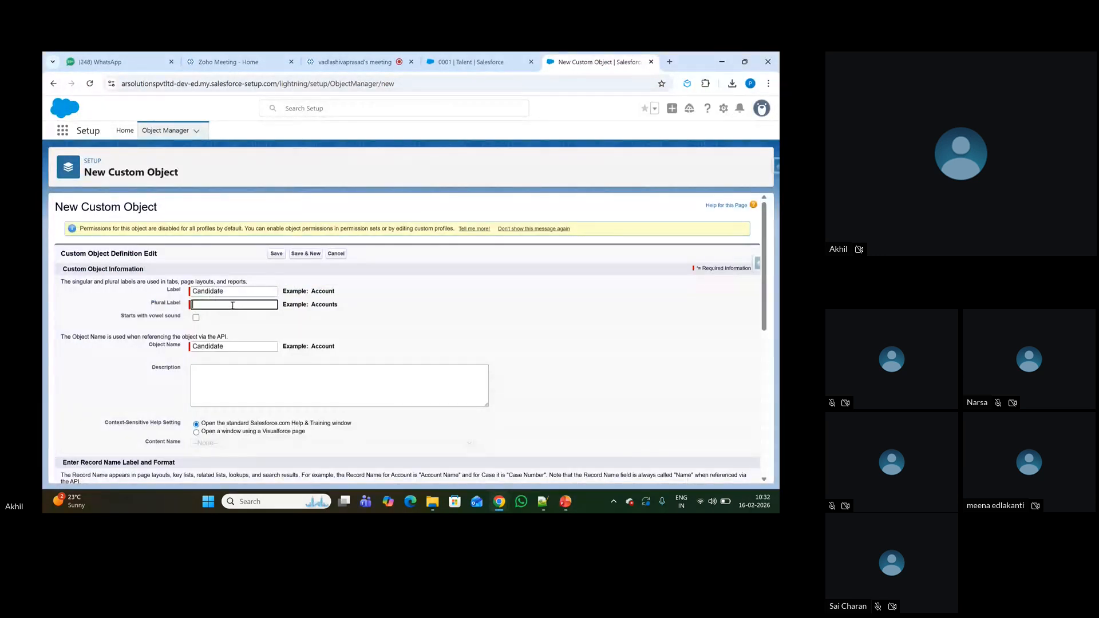
{"action": "key", "text": "shift+Tab"}
{"action": "key", "text": "ctrl+c"}
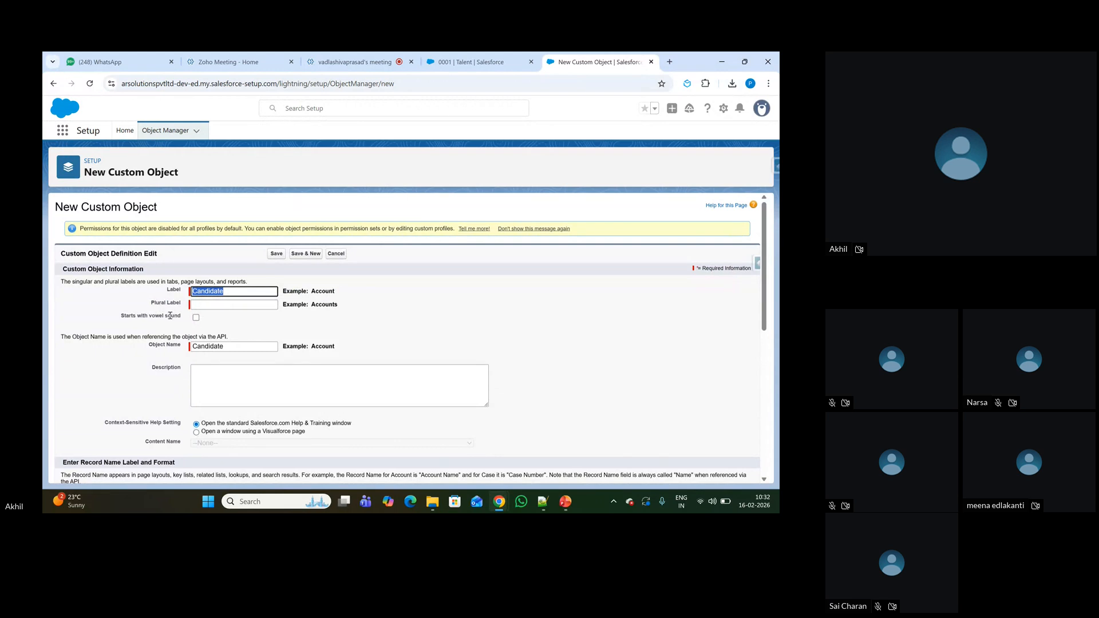
{"action": "left_click", "coordinate": [201, 305]}
{"action": "key", "text": "ctrl+v"}
{"action": "type", "text": "a"}
{"action": "key", "text": "BackSpace"}
{"action": "type", "text": "s"}
Step: Enter the object description "The purpose of this object is to hold the candidate data"
{"action": "scroll", "coordinate": [252, 323], "scroll_direction": "down", "scroll_amount": 1}
{"action": "left_click", "coordinate": [243, 337]}
{"action": "type", "text": "The"}
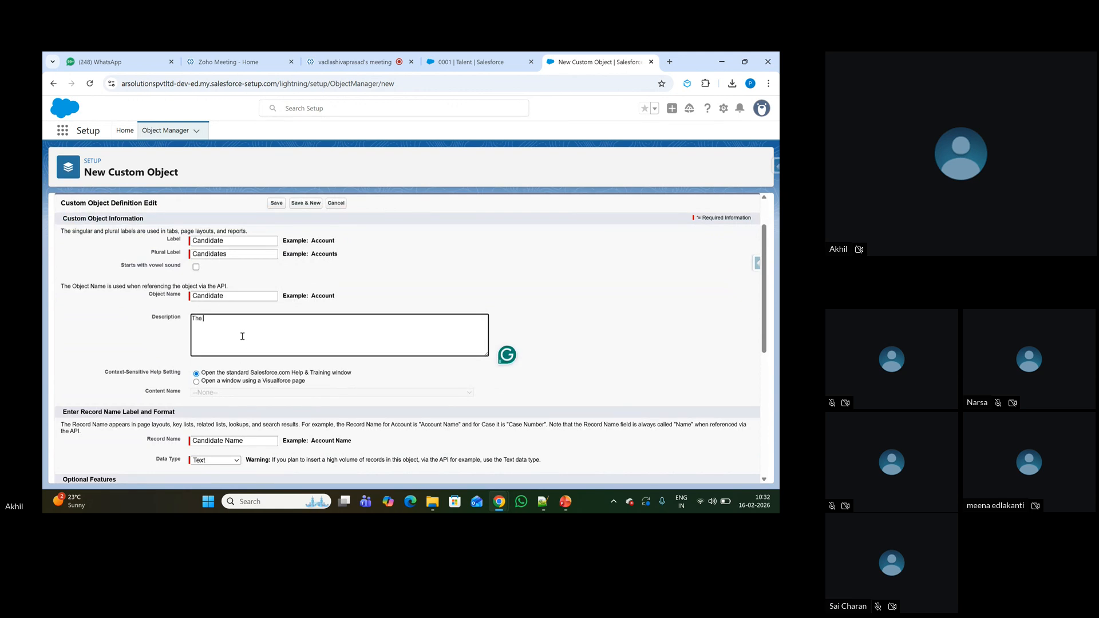
{"action": "type", "text": " purpose of this object is to hold the candd"}
{"action": "type", "text": "date data"}
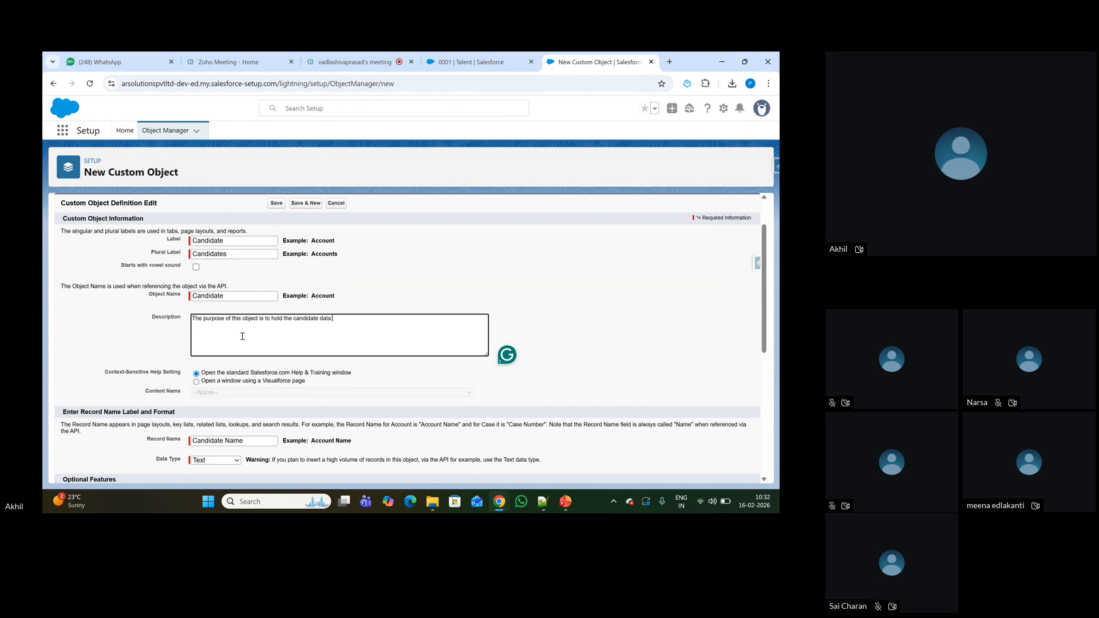
Step: Enable Allow Reports, Allow Activities, Track Field History and Allow in Chatter Groups for the Candidate object
{"action": "scroll", "coordinate": [243, 337], "scroll_direction": "down", "scroll_amount": 5}
{"action": "left_click", "coordinate": [66, 241]}
{"action": "left_click", "coordinate": [66, 251]}
{"action": "left_click", "coordinate": [66, 260]}
{"action": "left_click", "coordinate": [66, 270]}
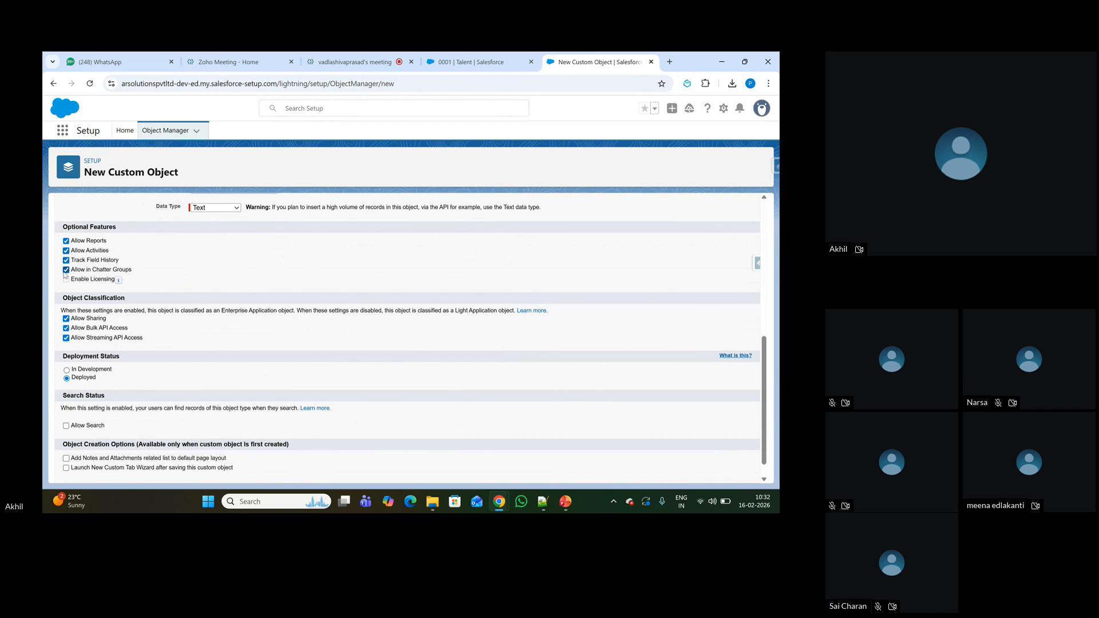
Step: Enable Allow Search, the Notes and Attachments related list and the New Custom Tab Wizard launch, and save the Candidate object
{"action": "scroll", "coordinate": [98, 366], "scroll_direction": "down", "scroll_amount": 2}
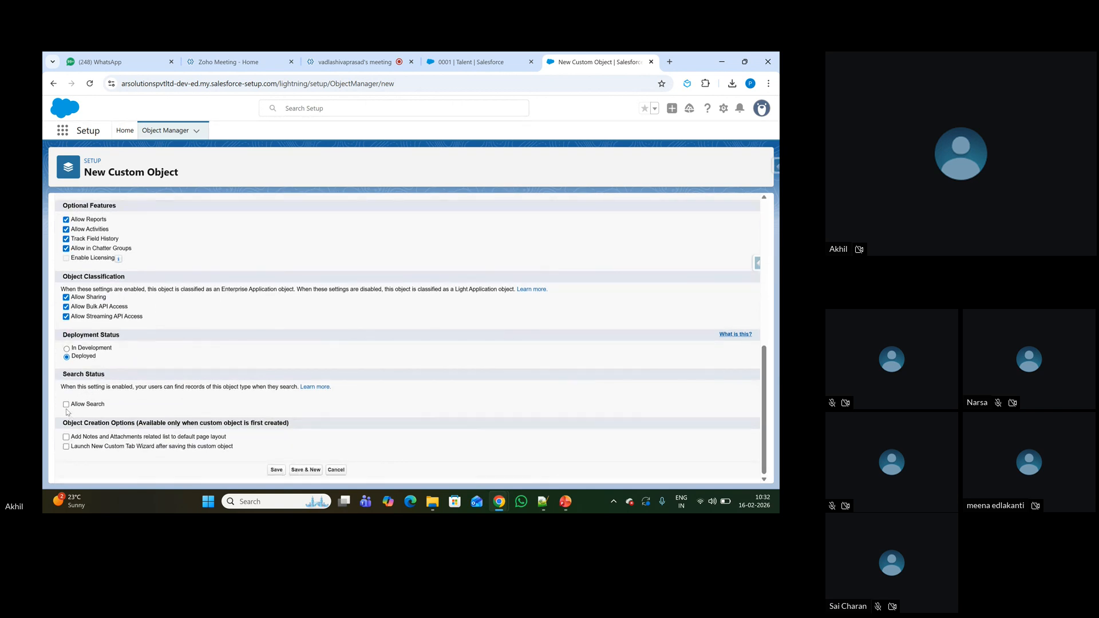
{"action": "left_click", "coordinate": [66, 404]}
{"action": "left_click", "coordinate": [66, 437]}
{"action": "left_click", "coordinate": [66, 446]}
{"action": "left_click", "coordinate": [277, 470]}
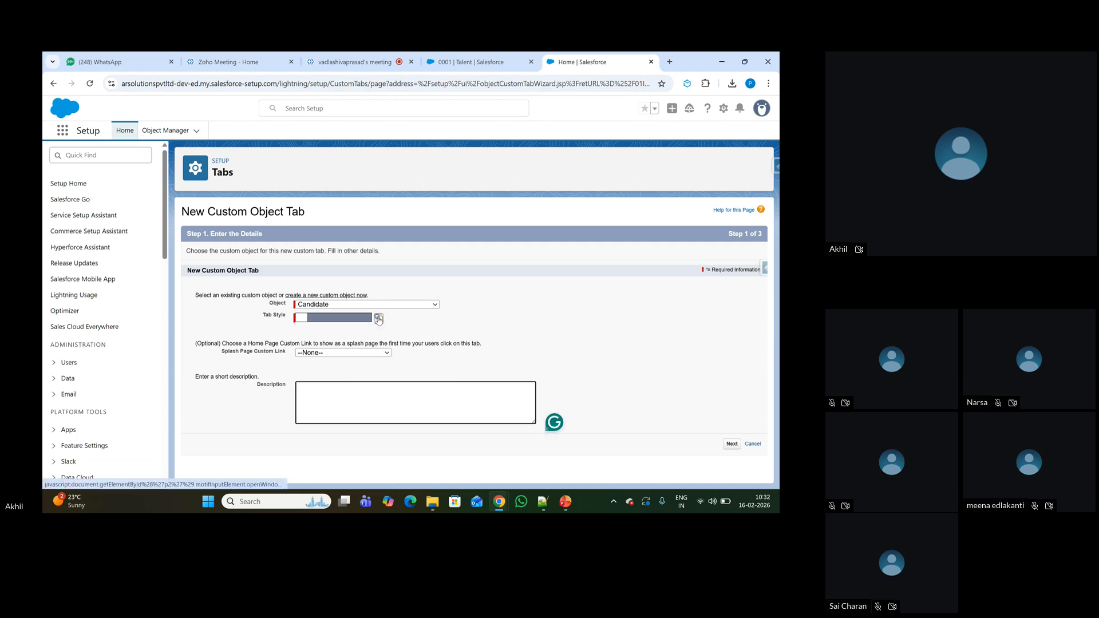
Step: Give the Candidate tab the Bank style and the description "The purpose of this tab is to display and load the candidate data", and continue to profiles
{"action": "left_click", "coordinate": [378, 318]}
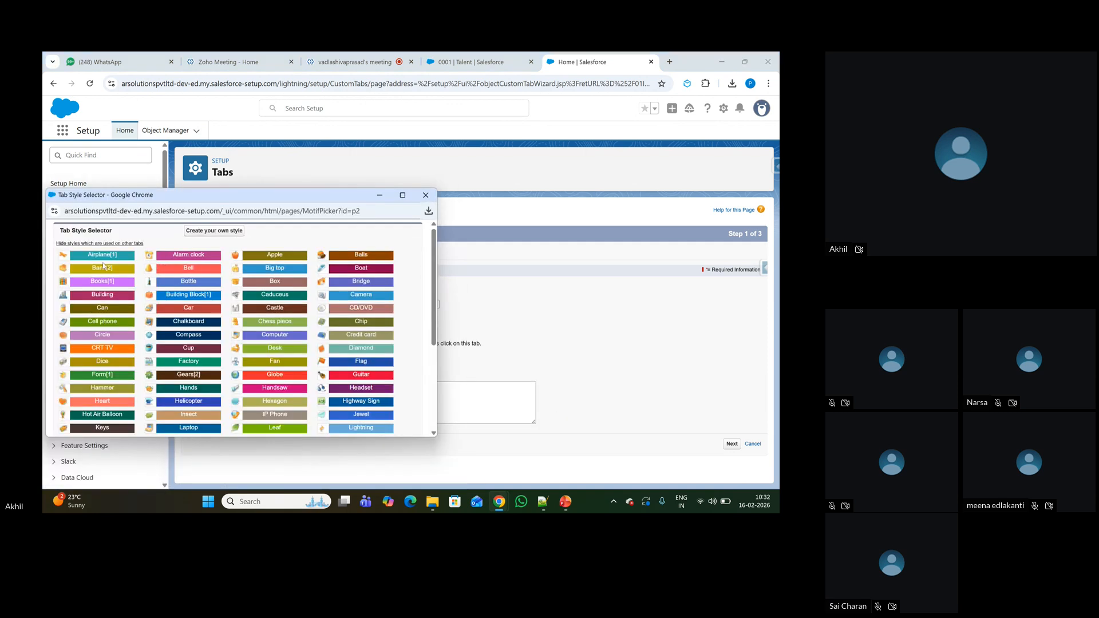
{"action": "left_click", "coordinate": [102, 270]}
{"action": "left_click", "coordinate": [349, 391]}
{"action": "type", "text": "The purpose of this tab is to hold the c"}
{"action": "key", "text": "BackSpace"}
{"action": "key", "text": "BackSpace"}
{"action": "key", "text": "BackSpace"}
{"action": "key", "text": "BackSpace"}
{"action": "key", "text": "BackSpace"}
{"action": "key", "text": "BackSpace"}
{"action": "key", "text": "BackSpace"}
{"action": "key", "text": "BackSpace"}
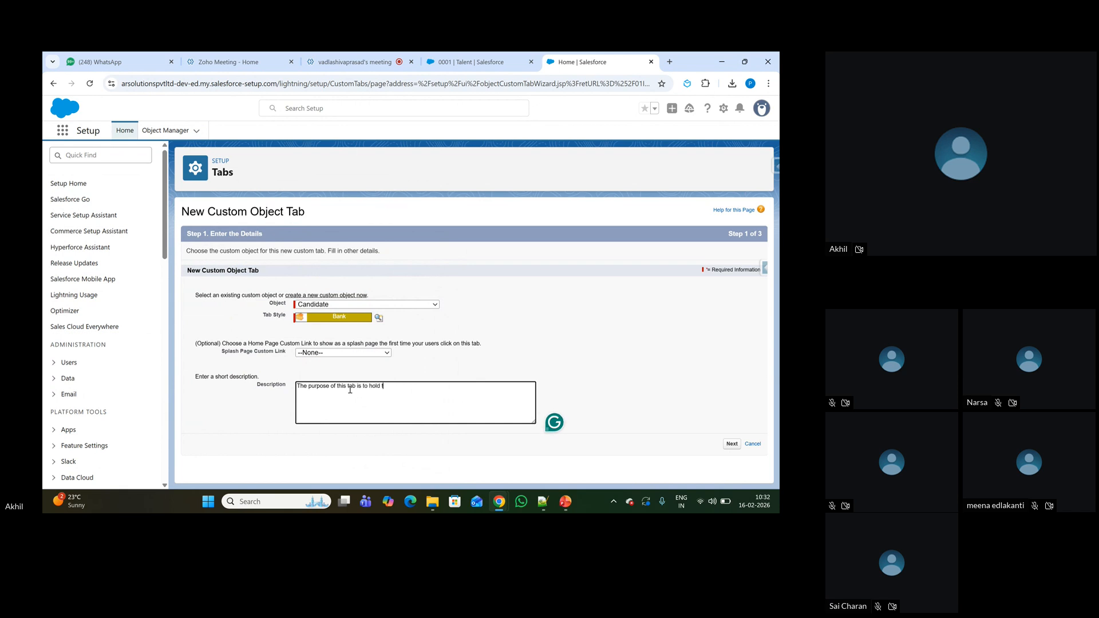
{"action": "type", "text": "display and load the candidate data"}
{"action": "left_click", "coordinate": [733, 444]}
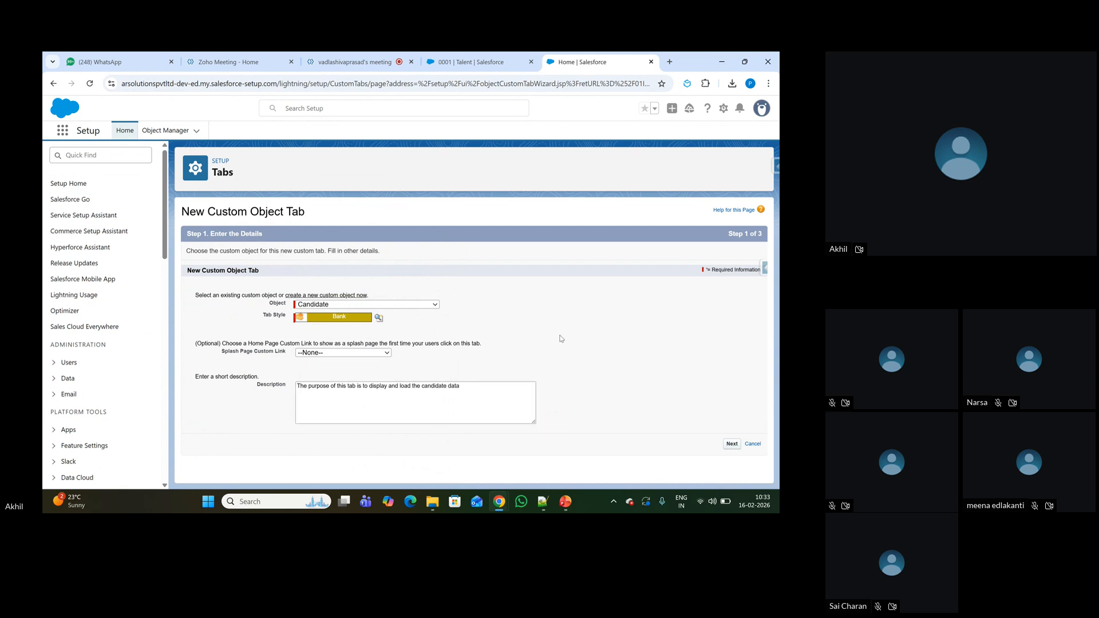
{"action": "left_click", "coordinate": [732, 444]}
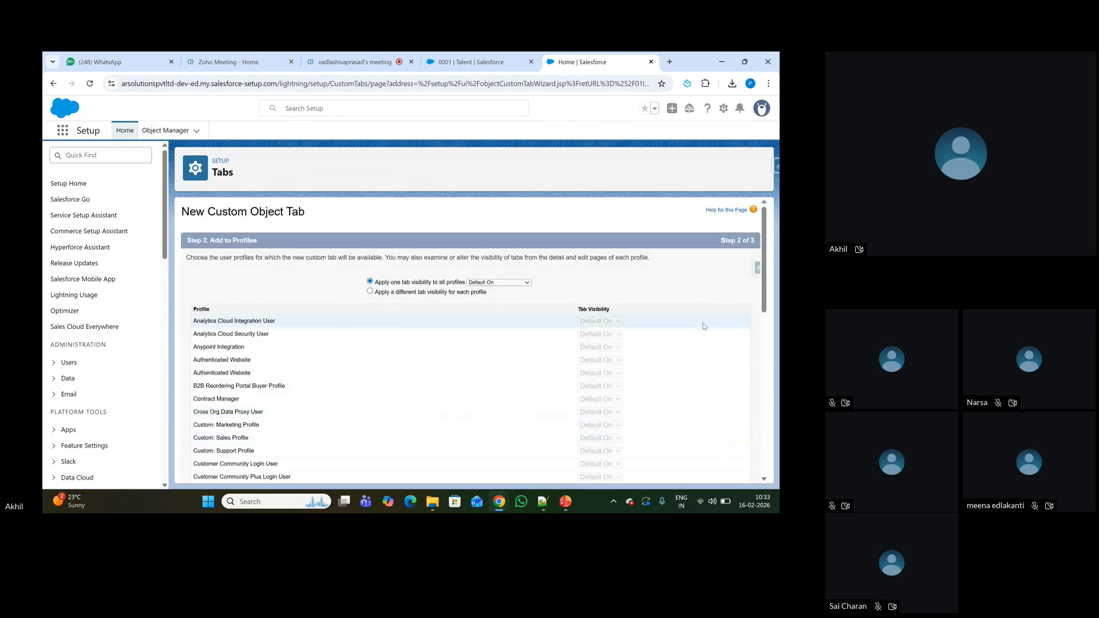
{"action": "scroll", "coordinate": [704, 326], "scroll_direction": "down", "scroll_amount": 5}
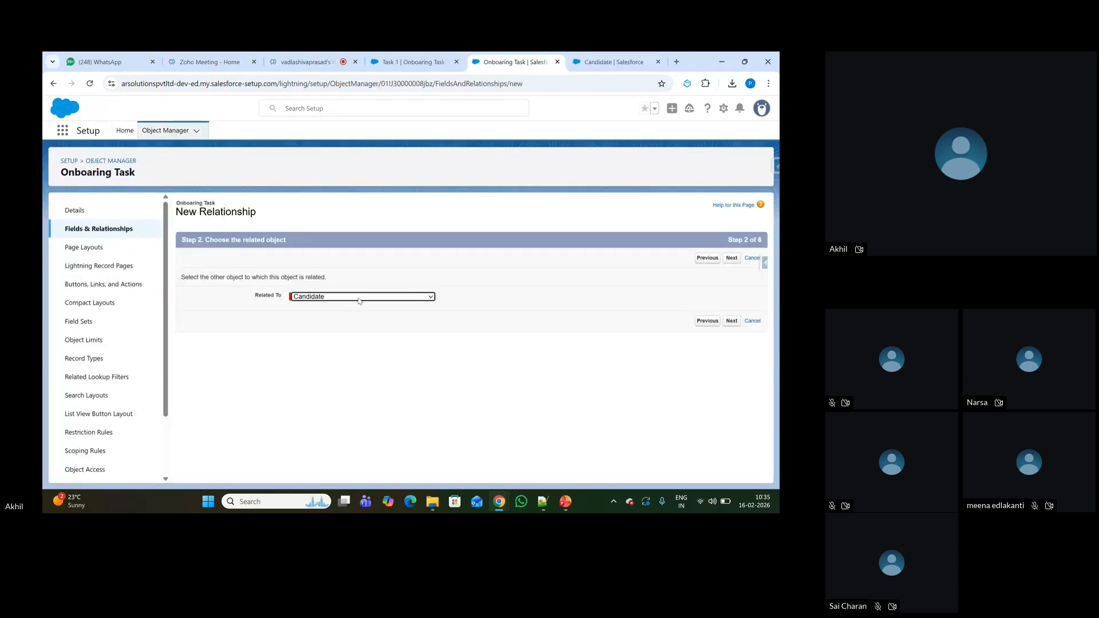
Step: Confirm Candidate as the related object and describe the field: "the purpose of this field is to know the particular task belongs to which candidate"
{"action": "left_click", "coordinate": [731, 259]}
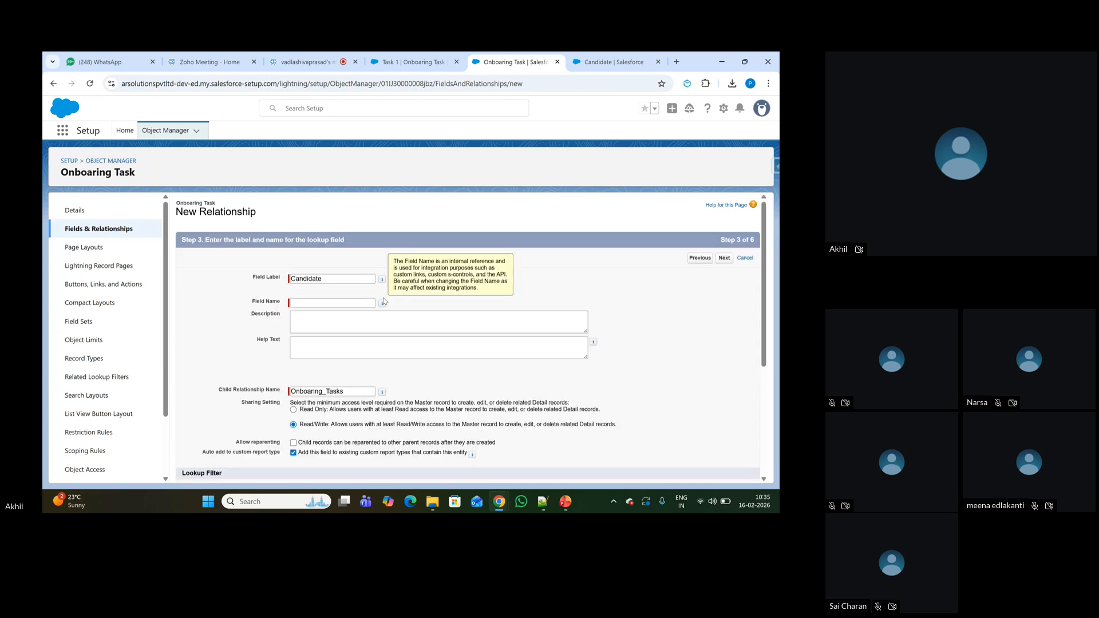
{"action": "key", "text": "Tab"}
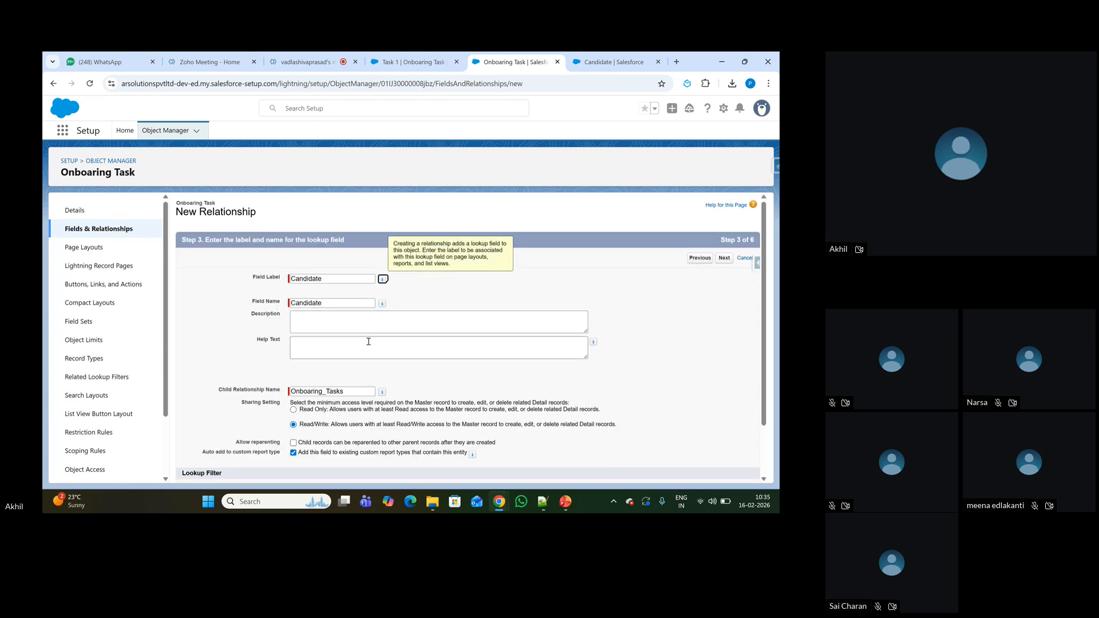
{"action": "left_click", "coordinate": [336, 322]}
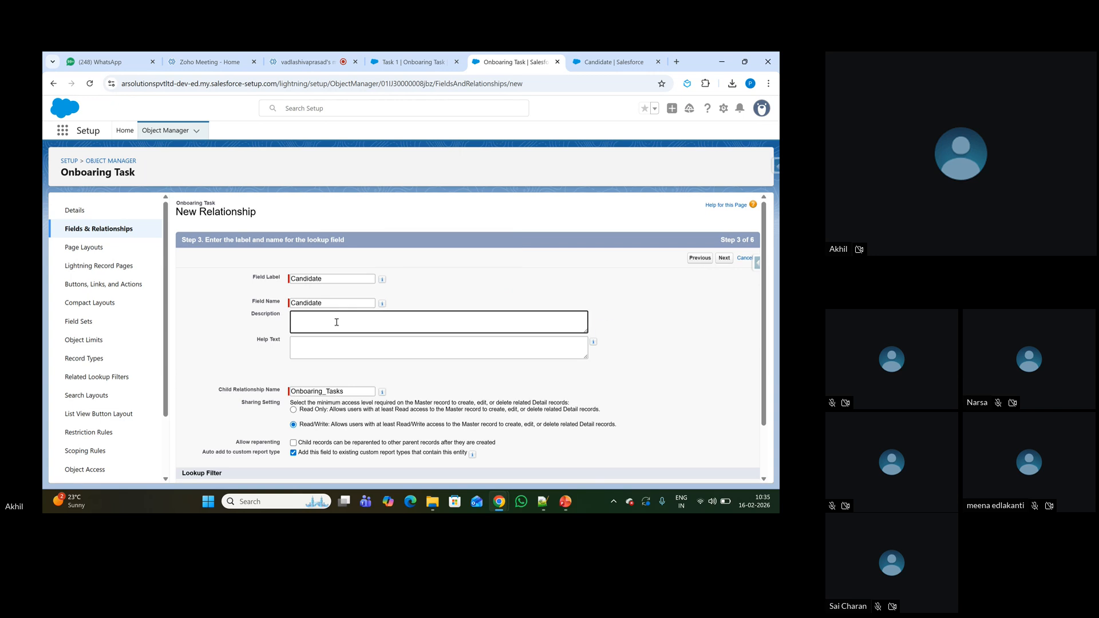
{"action": "type", "text": "the purpose of this field is to"}
{"action": "type", "text": "know"}
{"action": "key", "text": "BackSpace"}
{"action": "key", "text": "BackSpace"}
{"action": "type", "text": "the particular task be"}
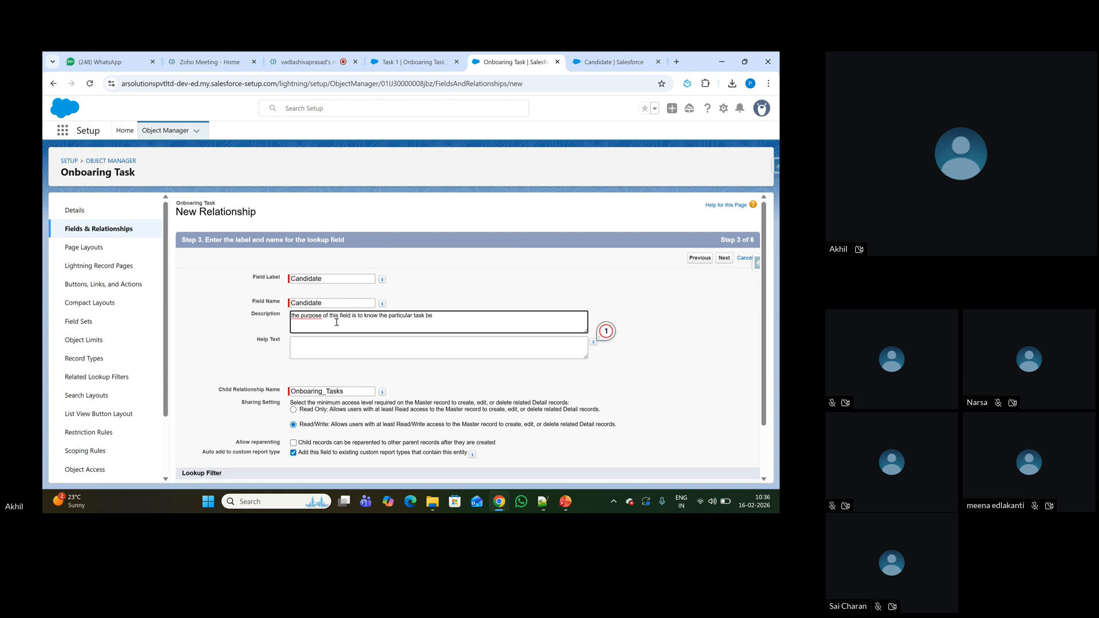
{"action": "type", "text": "lnongs to which candidate"}
{"action": "scroll", "coordinate": [346, 202], "scroll_direction": "down", "scroll_amount": 1}
{"action": "scroll", "coordinate": [347, 201], "scroll_direction": "up", "scroll_amount": 1}
{"action": "left_click_drag", "start_coordinate": [257, 340], "coordinate": [287, 337]}
{"action": "left_click", "coordinate": [280, 356]}
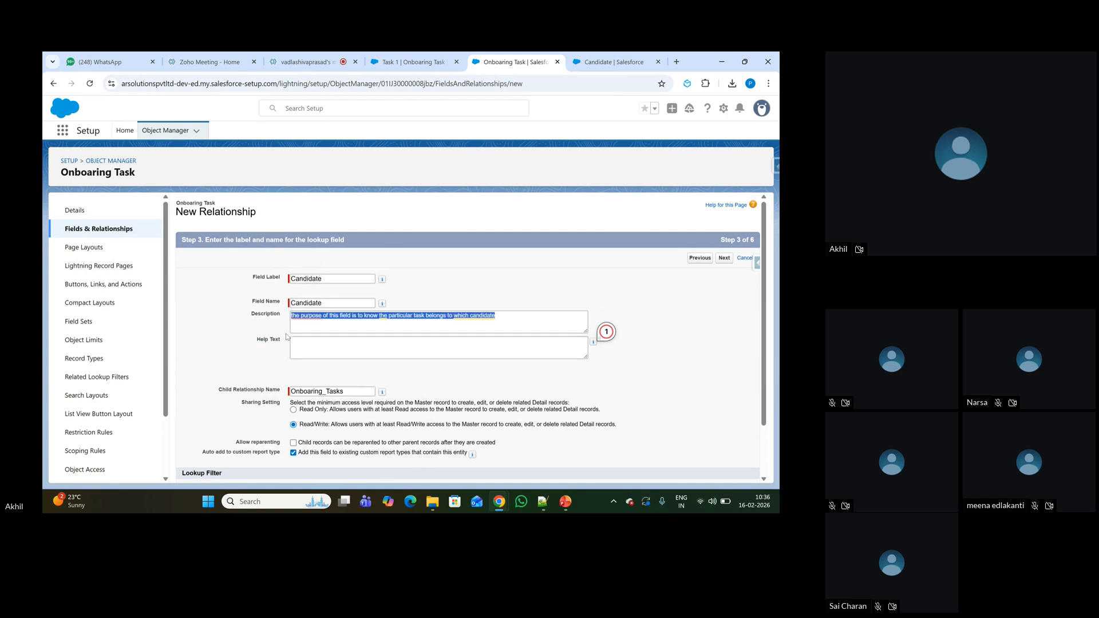
Step: Enter the help text "Candidate is mandatory for the task," for the Candidate relationship field
{"action": "left_click", "coordinate": [343, 348]}
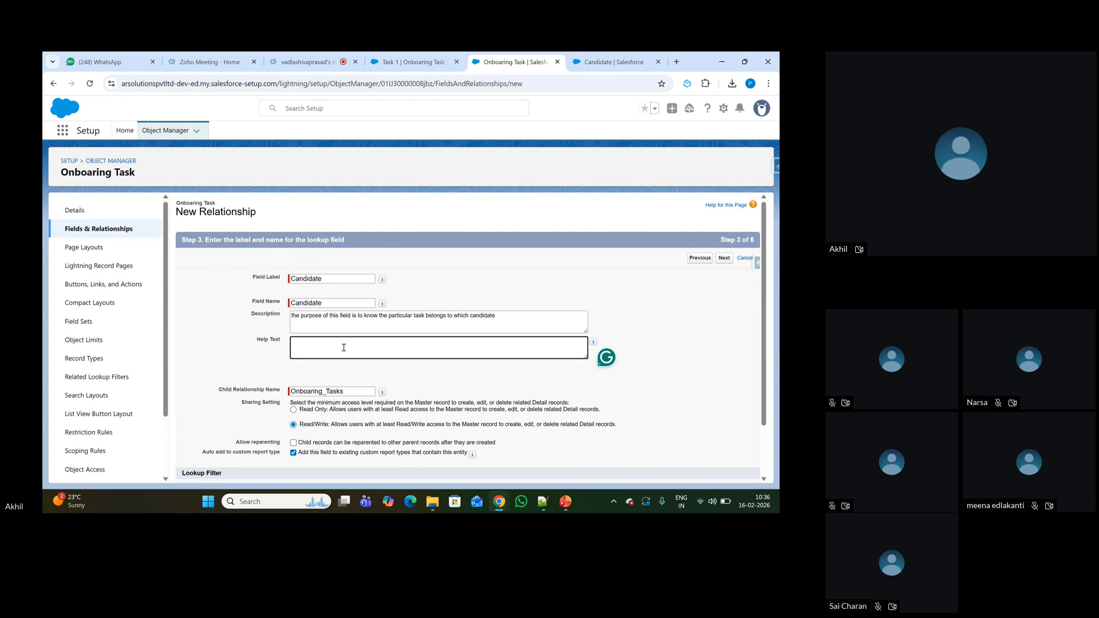
{"action": "type", "text": "P"}
{"action": "type", "text": "Cand"}
{"action": "type", "text": "idate is man"}
{"action": "type", "text": "datory for t"}
{"action": "type", "text": "he task"}
{"action": "type", "text": ","}
{"action": "key", "text": "BackSpace"}
{"action": "key", "text": "BackSpace"}
{"action": "scroll", "coordinate": [344, 384], "scroll_direction": "down", "scroll_amount": 1}
{"action": "scroll", "coordinate": [307, 378], "scroll_direction": "down", "scroll_amount": 1}
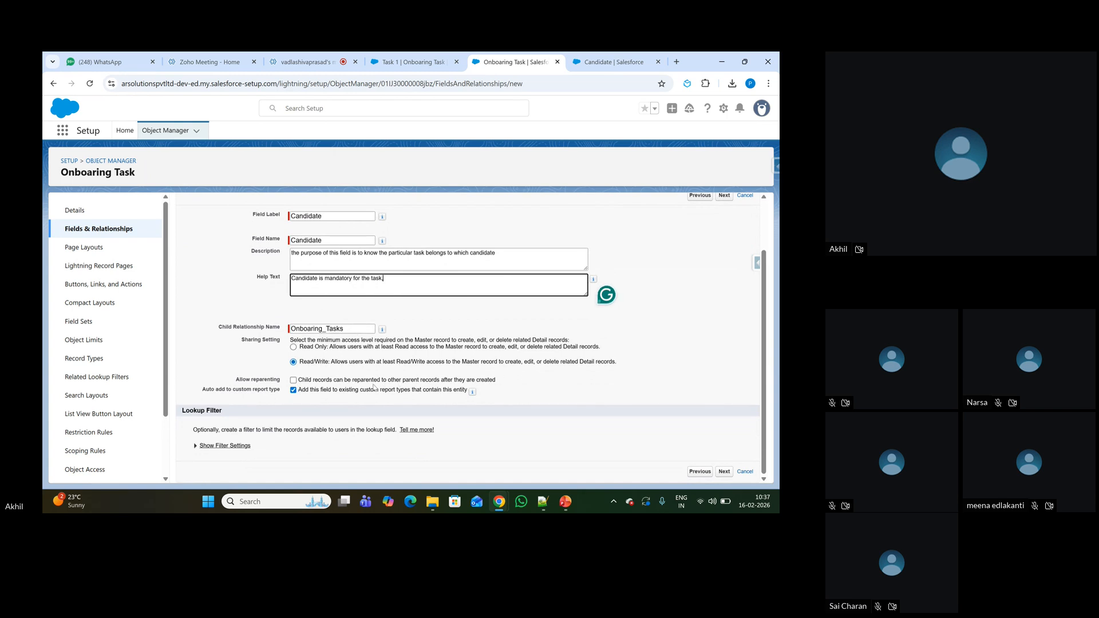
Step: Allow child records to be reparented to other parent records and continue to field-level security
{"action": "scroll", "coordinate": [301, 338], "scroll_direction": "up", "scroll_amount": 1}
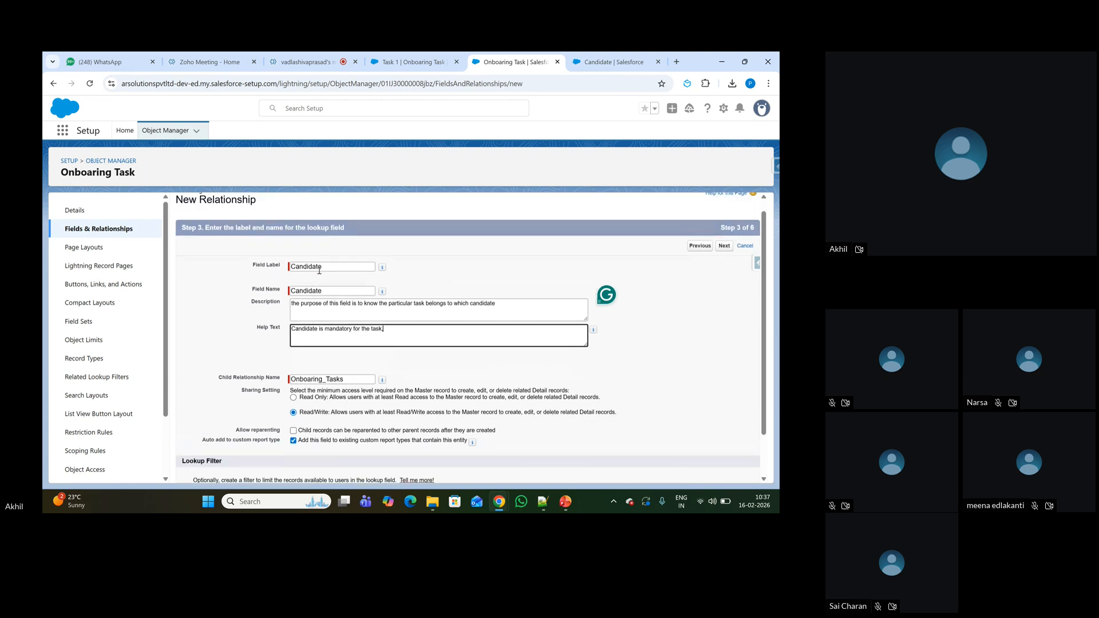
{"action": "scroll", "coordinate": [322, 384], "scroll_direction": "down", "scroll_amount": 1}
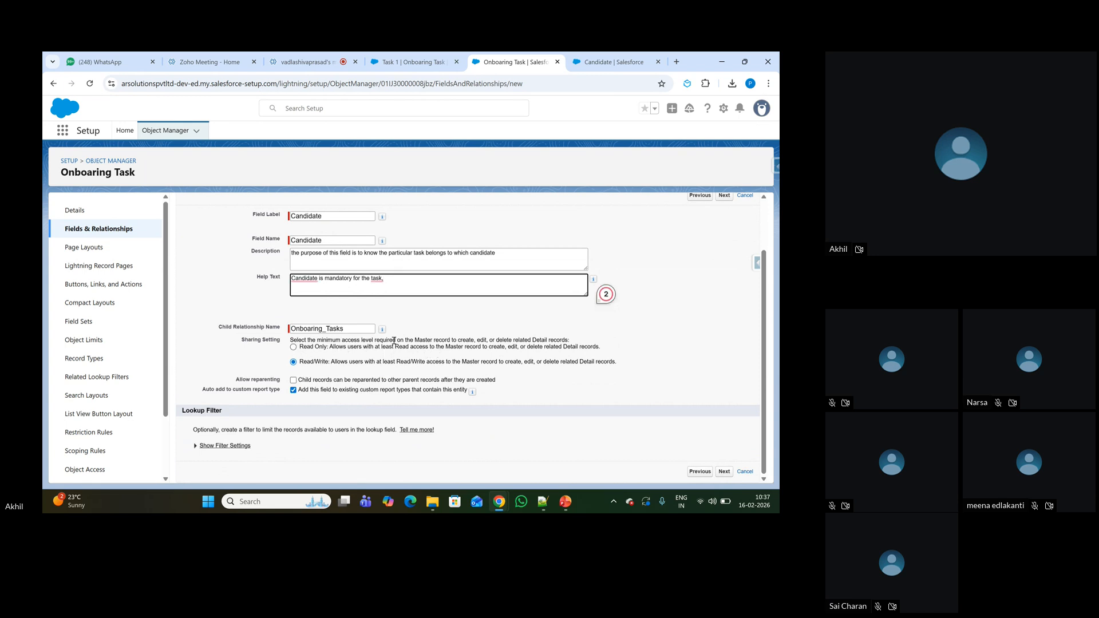
{"action": "scroll", "coordinate": [422, 338], "scroll_direction": "up", "scroll_amount": 2}
{"action": "scroll", "coordinate": [424, 355], "scroll_direction": "down", "scroll_amount": 2}
{"action": "scroll", "coordinate": [486, 315], "scroll_direction": "up", "scroll_amount": 1}
{"action": "scroll", "coordinate": [494, 327], "scroll_direction": "down", "scroll_amount": 1}
{"action": "left_click", "coordinate": [293, 381]}
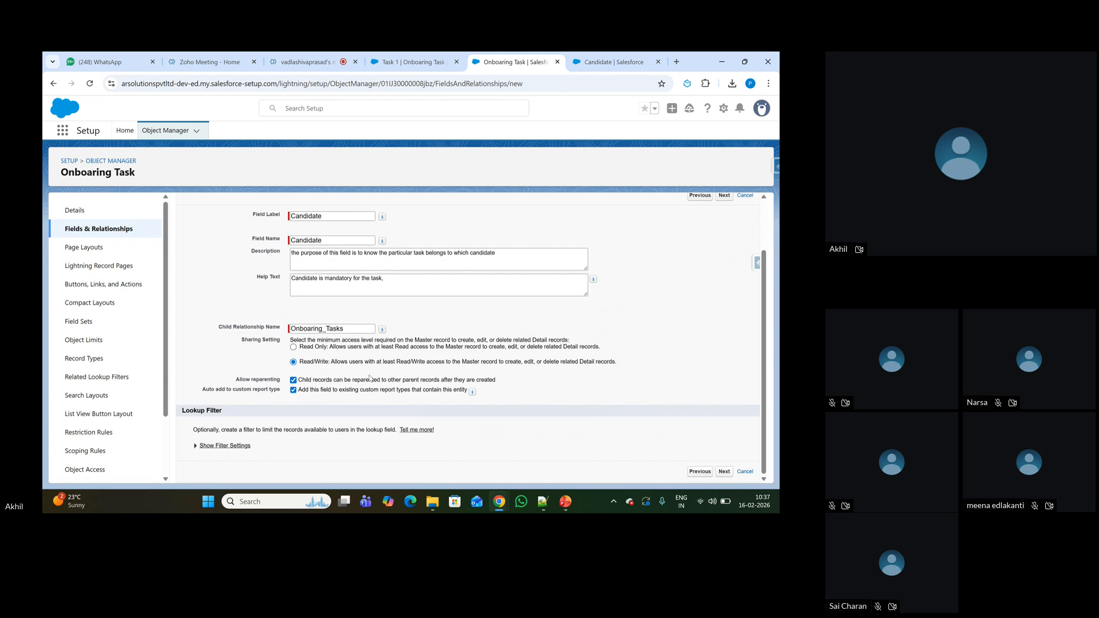
{"action": "scroll", "coordinate": [339, 364], "scroll_direction": "up", "scroll_amount": 2}
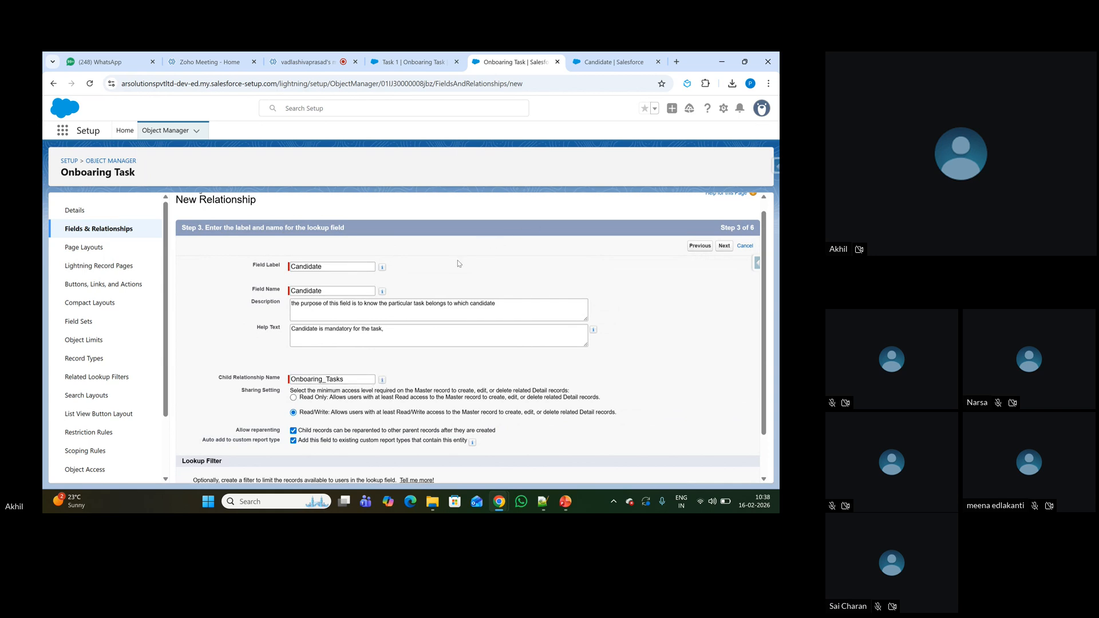
{"action": "scroll", "coordinate": [269, 408], "scroll_direction": "down", "scroll_amount": 2}
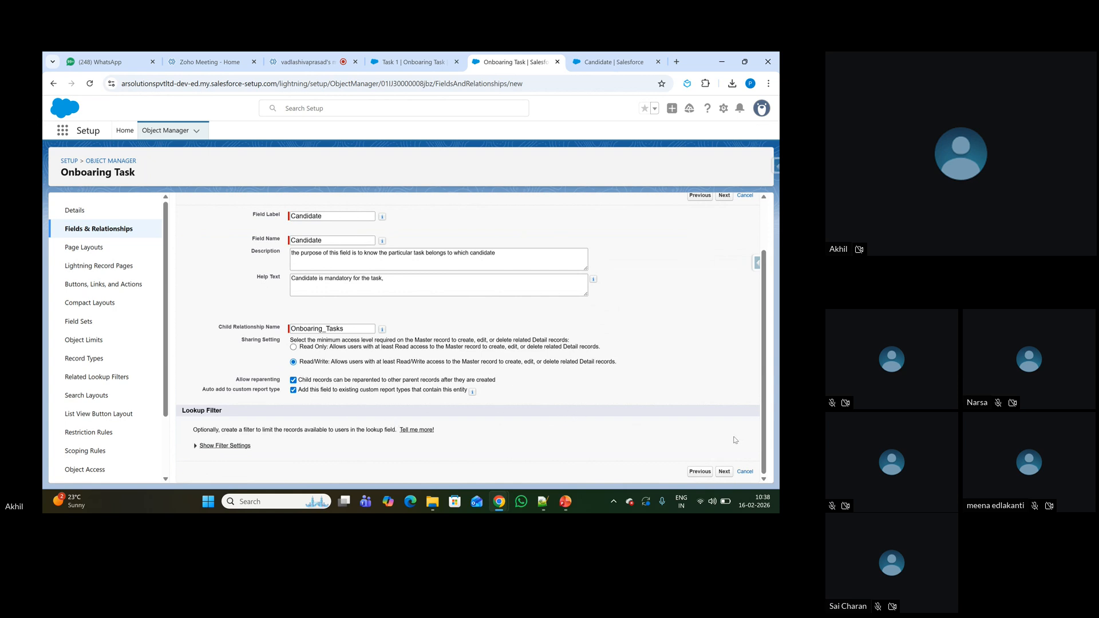
{"action": "left_click", "coordinate": [725, 472]}
Step: Try to save the Candidate master-detail field with the default field-level security, page layout and related list settings
{"action": "scroll", "coordinate": [695, 350], "scroll_direction": "down", "scroll_amount": 10}
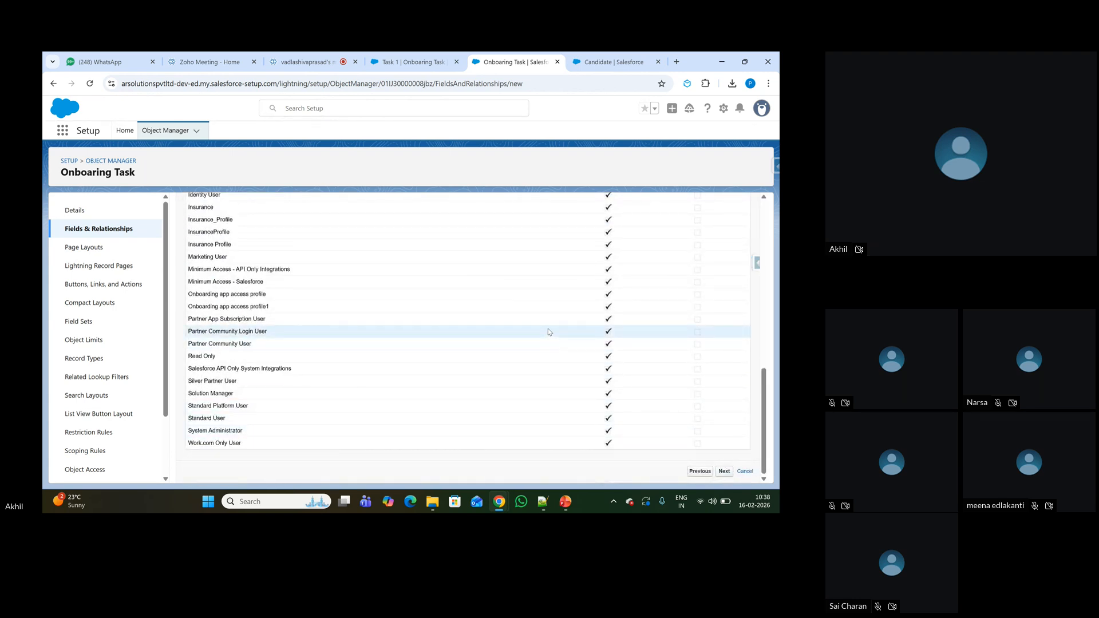
{"action": "scroll", "coordinate": [601, 349], "scroll_direction": "up", "scroll_amount": 12}
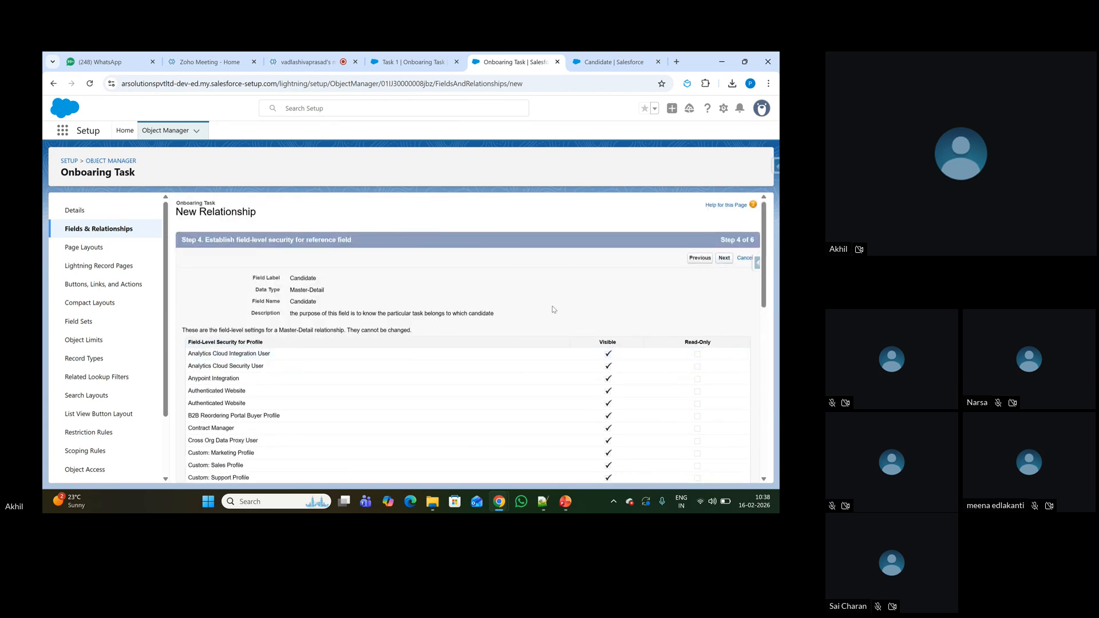
{"action": "scroll", "coordinate": [534, 323], "scroll_direction": "down", "scroll_amount": 1}
{"action": "left_click", "coordinate": [726, 210]}
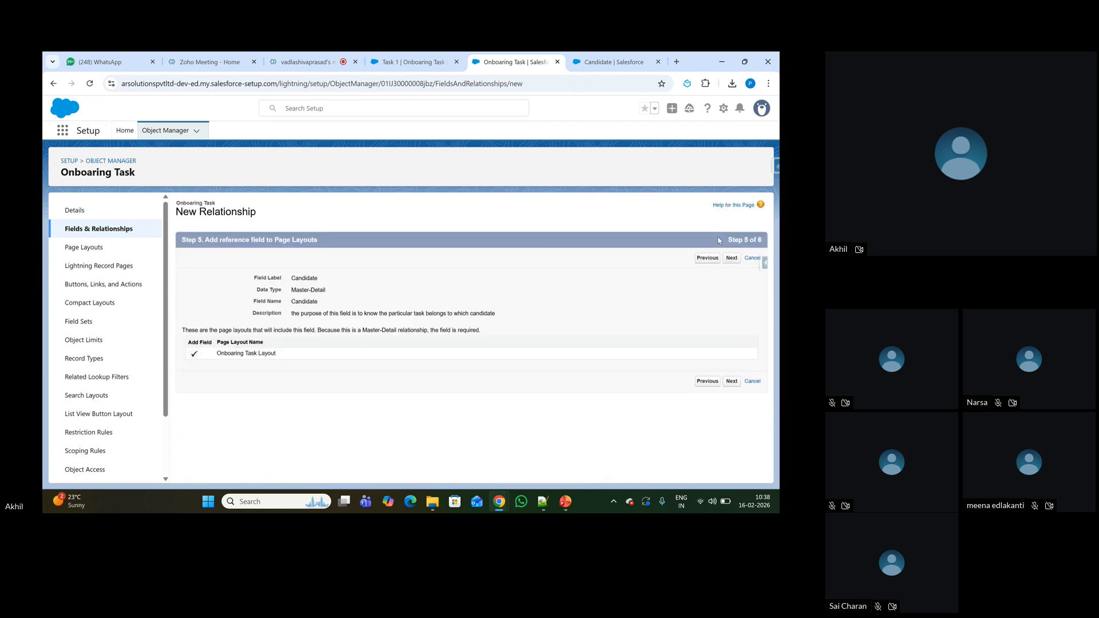
{"action": "left_click", "coordinate": [731, 258]}
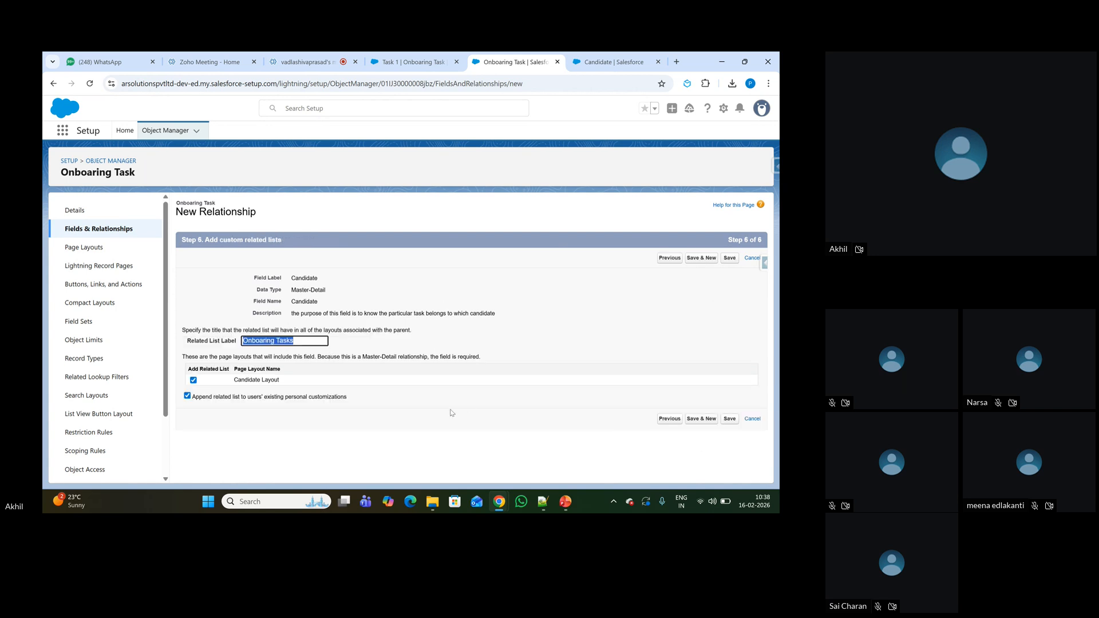
{"action": "left_click", "coordinate": [729, 259]}
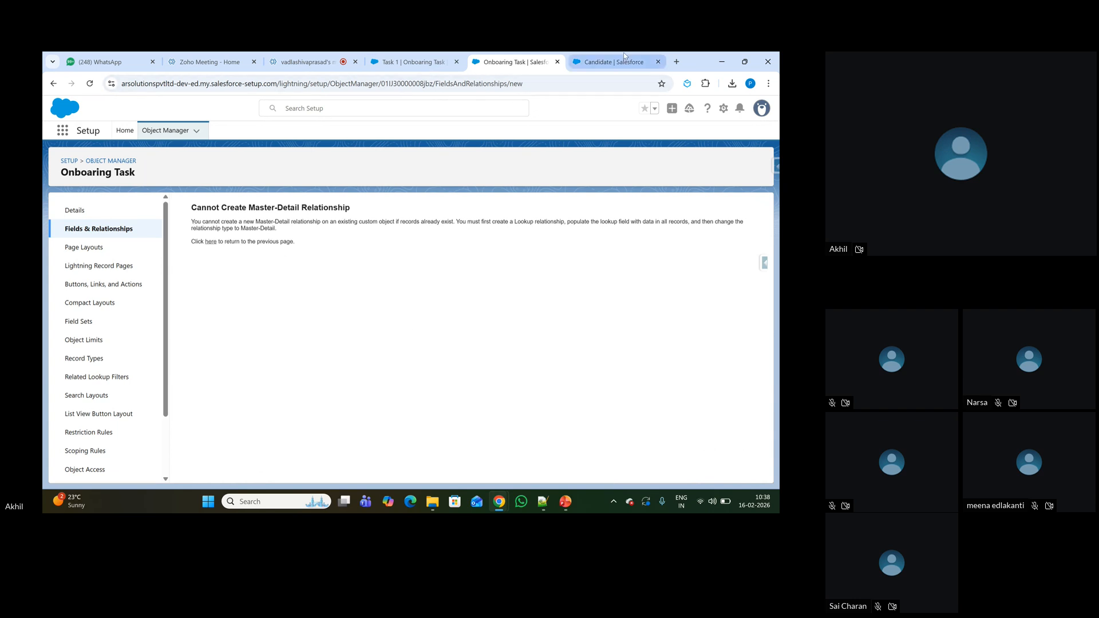
Step: Examine the message about creating a master-detail relationship on an object that already has records
{"action": "left_click", "coordinate": [610, 64]}
{"action": "left_click", "coordinate": [408, 62]}
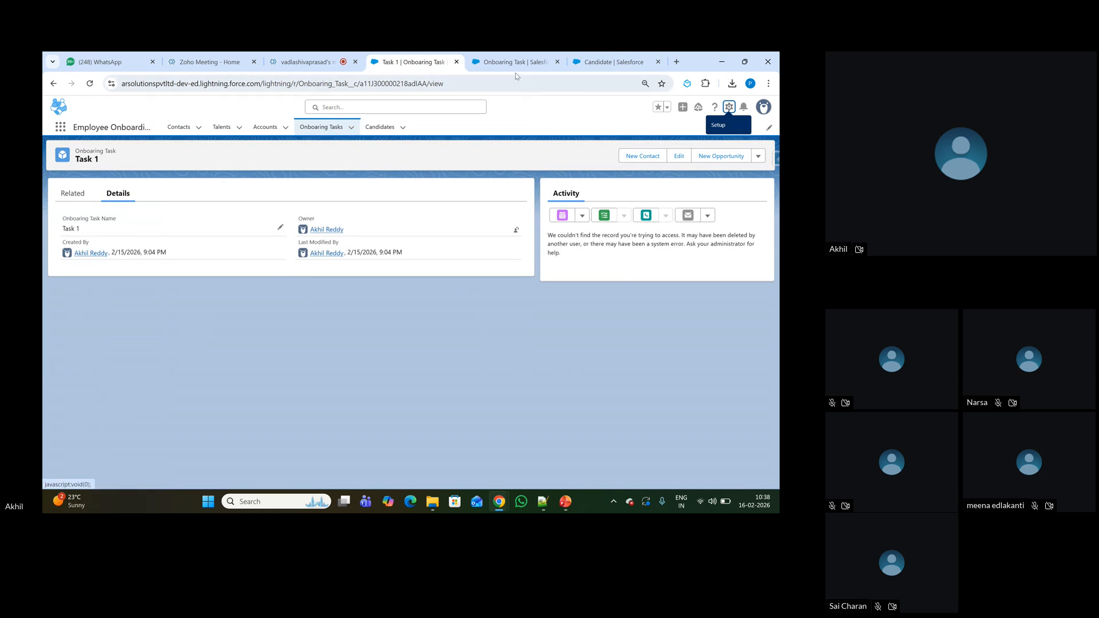
{"action": "left_click", "coordinate": [604, 64]}
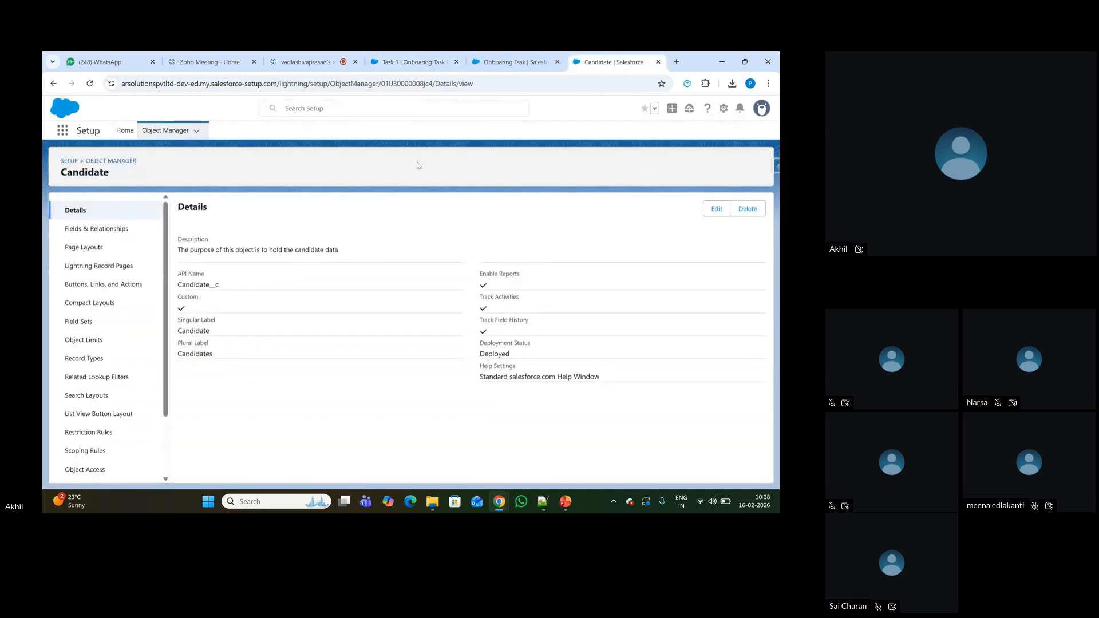
{"action": "left_click", "coordinate": [511, 62]}
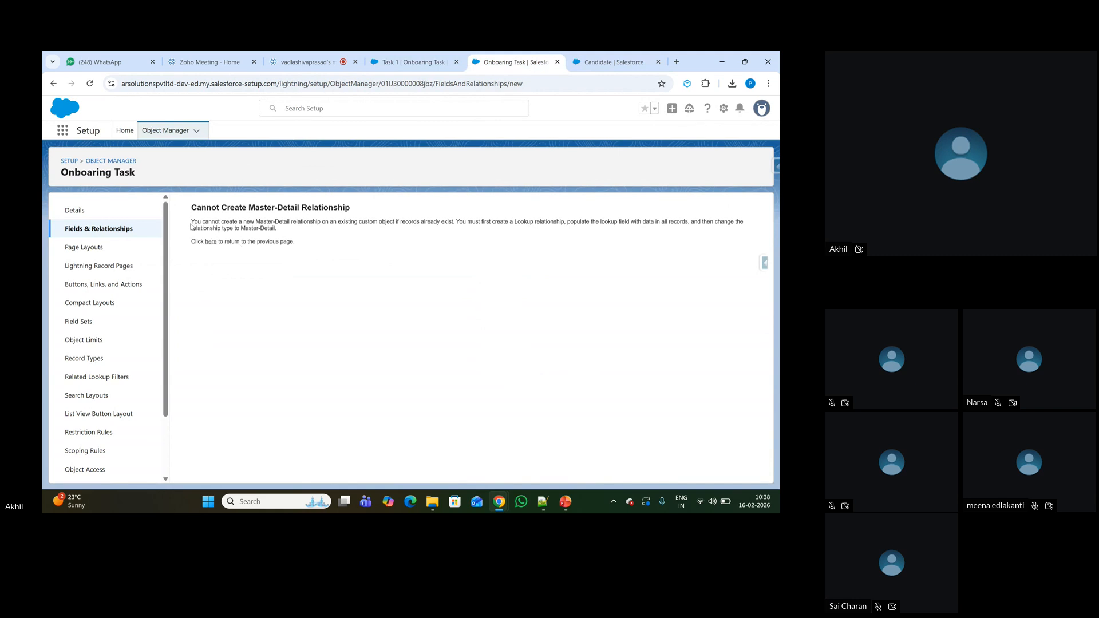
{"action": "mouse_move", "coordinate": [194, 220]}
{"action": "left_mouse_down"}
{"action": "mouse_move", "coordinate": [281, 224]}
{"action": "mouse_move", "coordinate": [189, 222]}
{"action": "left_mouse_up"}
{"action": "left_click", "coordinate": [281, 223]}
{"action": "left_click", "coordinate": [348, 269]}
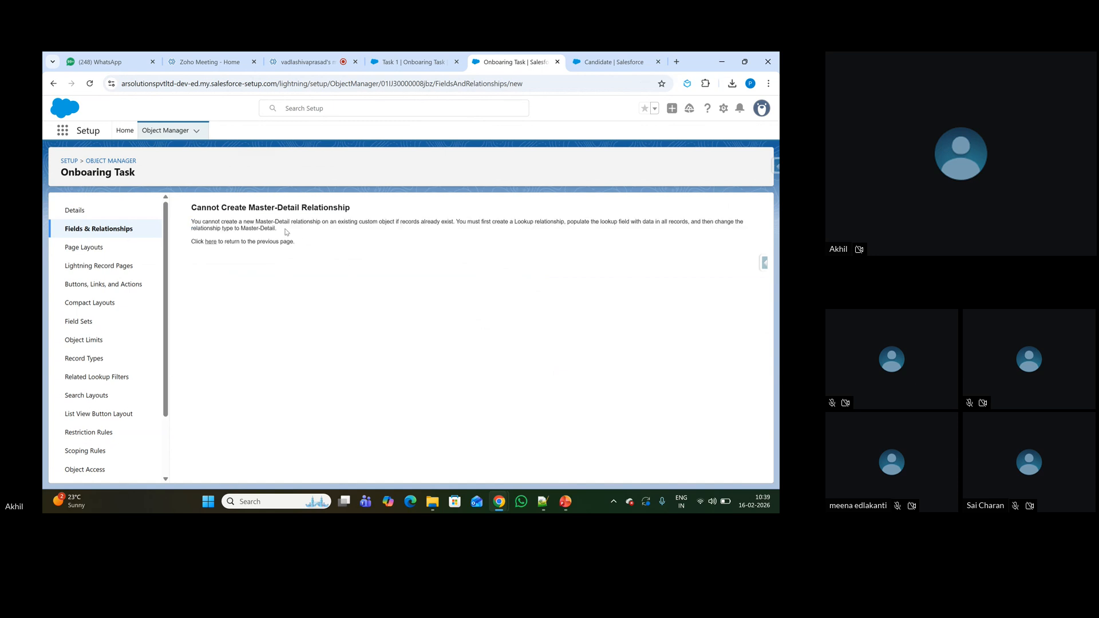
{"action": "left_click_drag", "start_coordinate": [281, 231], "coordinate": [193, 221]}
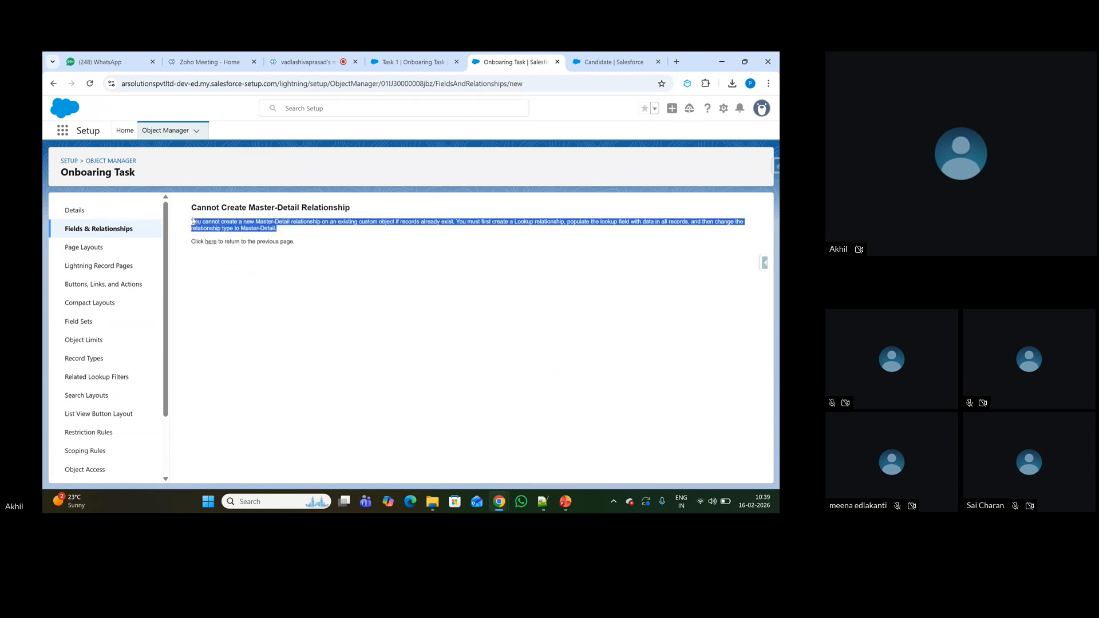
{"action": "left_click", "coordinate": [259, 290]}
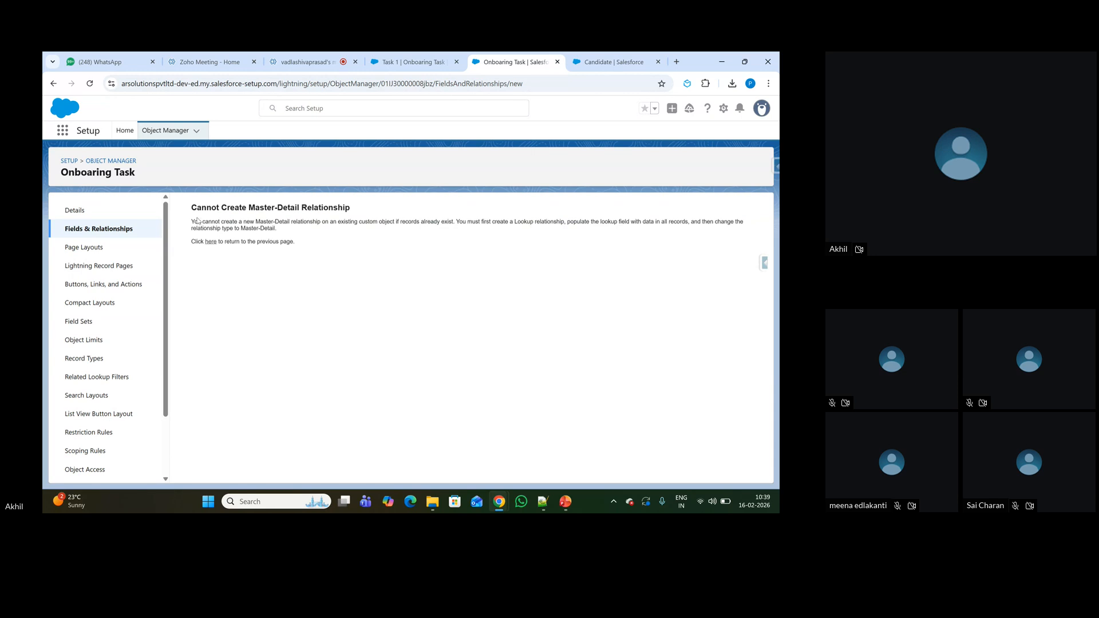
{"action": "left_click_drag", "start_coordinate": [190, 224], "coordinate": [271, 228]}
{"action": "left_click", "coordinate": [256, 228]}
{"action": "left_click_drag", "start_coordinate": [424, 222], "coordinate": [456, 223]}
{"action": "left_click", "coordinate": [457, 289]}
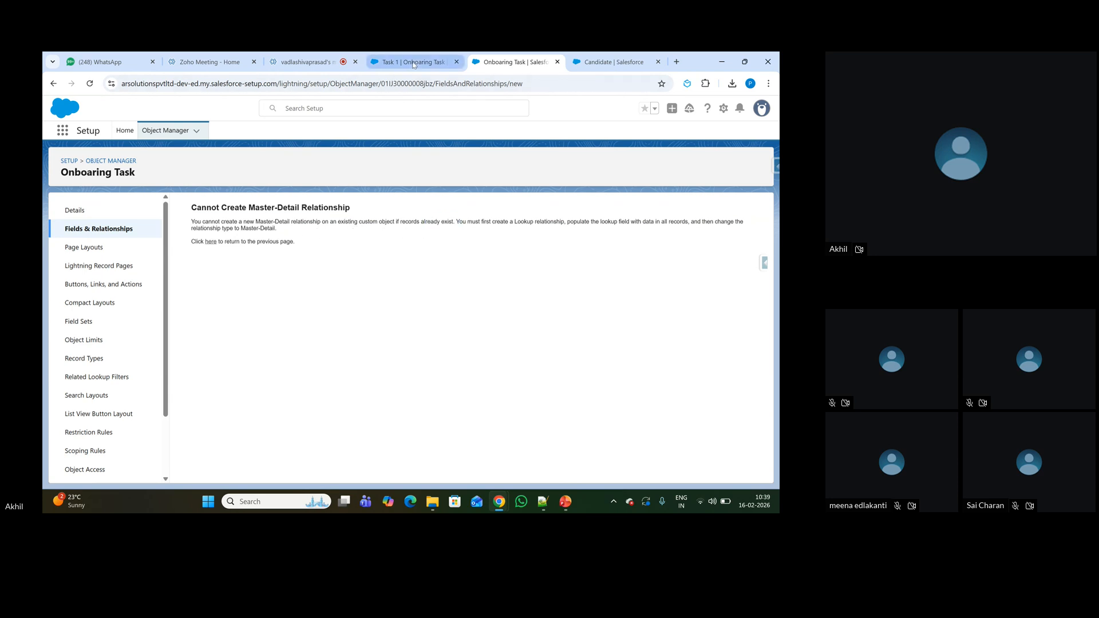
Step: Open the Onboaring Tasks list and view the existing Task 1 record
{"action": "left_click", "coordinate": [400, 62]}
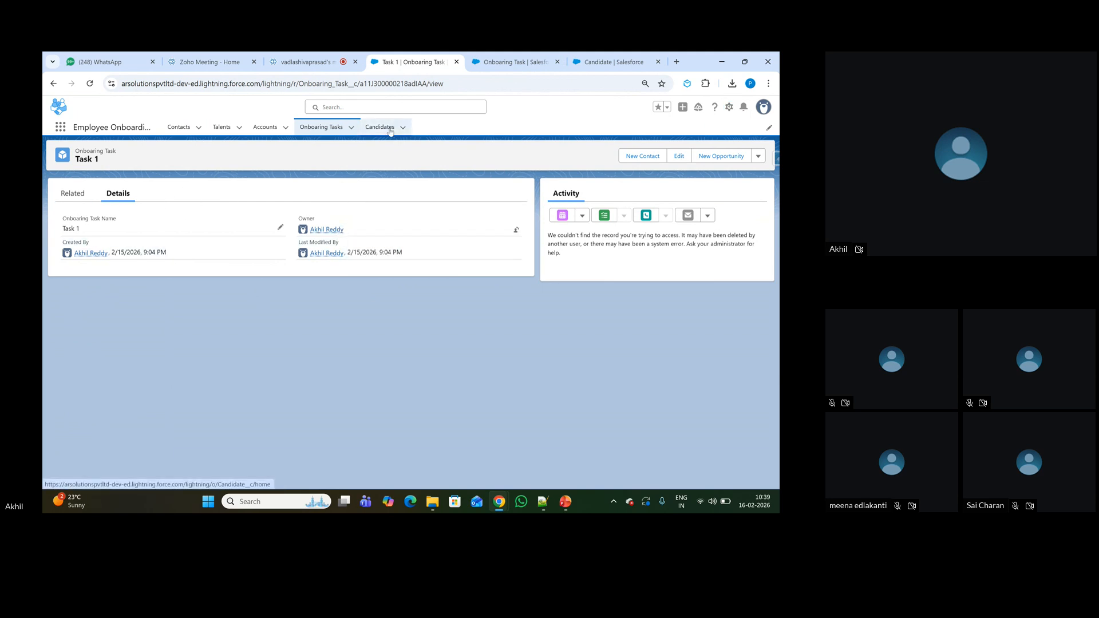
{"action": "left_click", "coordinate": [335, 131]}
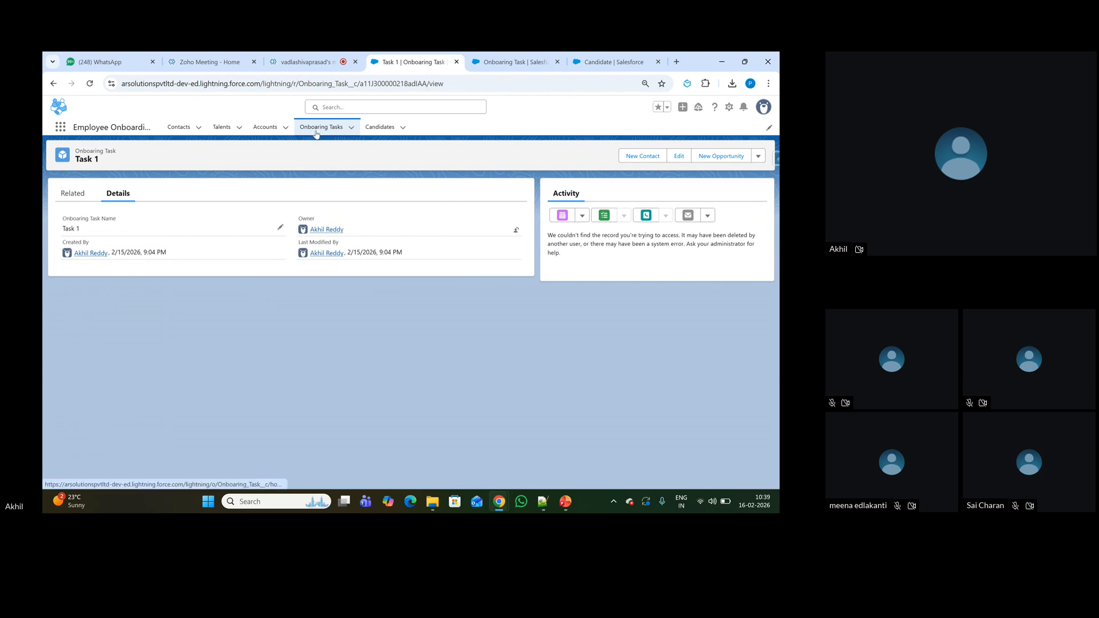
{"action": "left_click", "coordinate": [98, 217]}
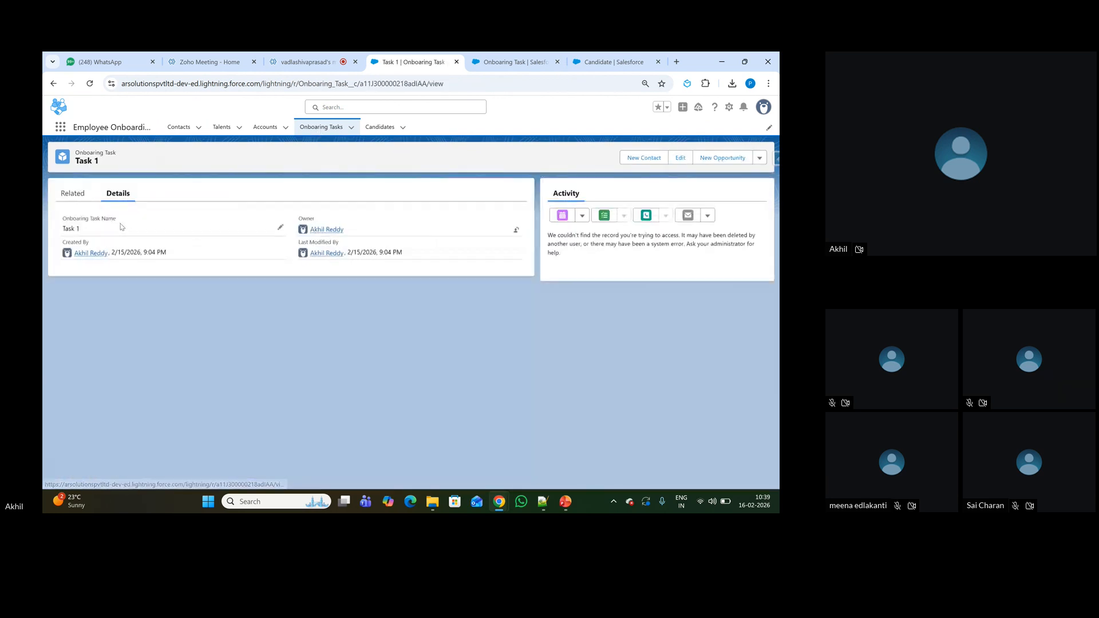
Step: Read the message's instructions on creating a lookup relationship and populating it in all records before converting to master-detail
{"action": "left_click", "coordinate": [613, 62]}
{"action": "left_click", "coordinate": [511, 62]}
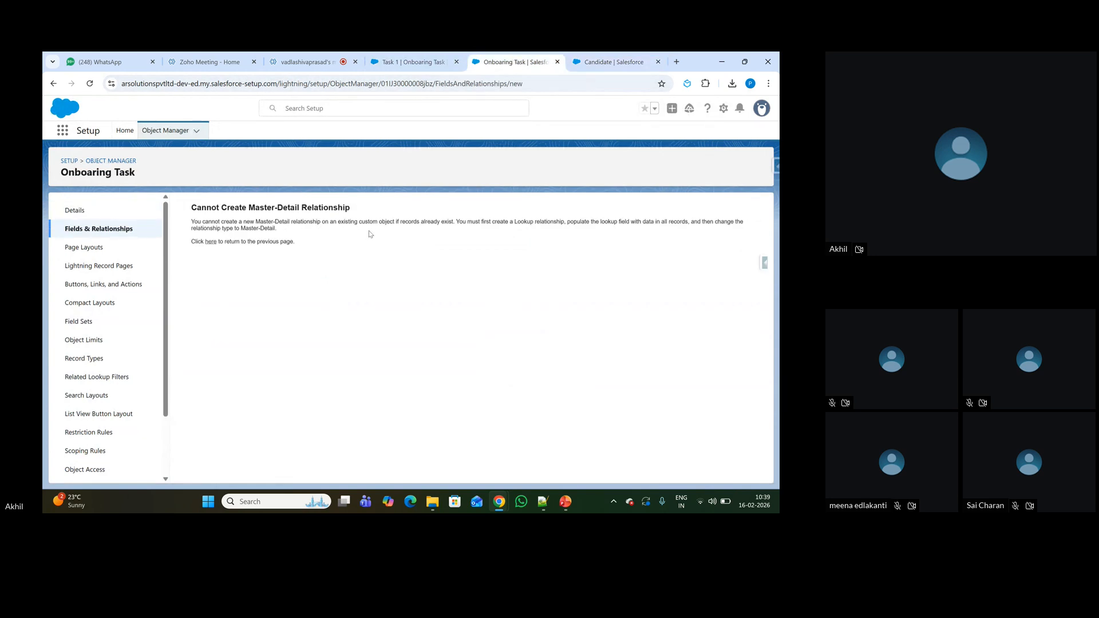
{"action": "left_click_drag", "start_coordinate": [458, 222], "coordinate": [585, 224]}
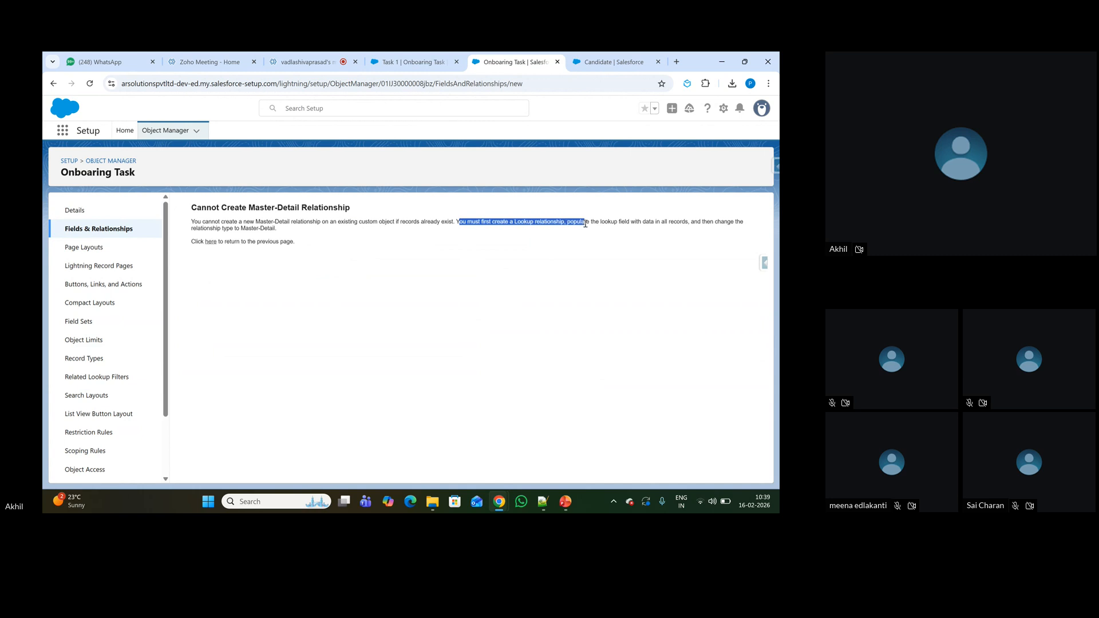
{"action": "left_click", "coordinate": [592, 228]}
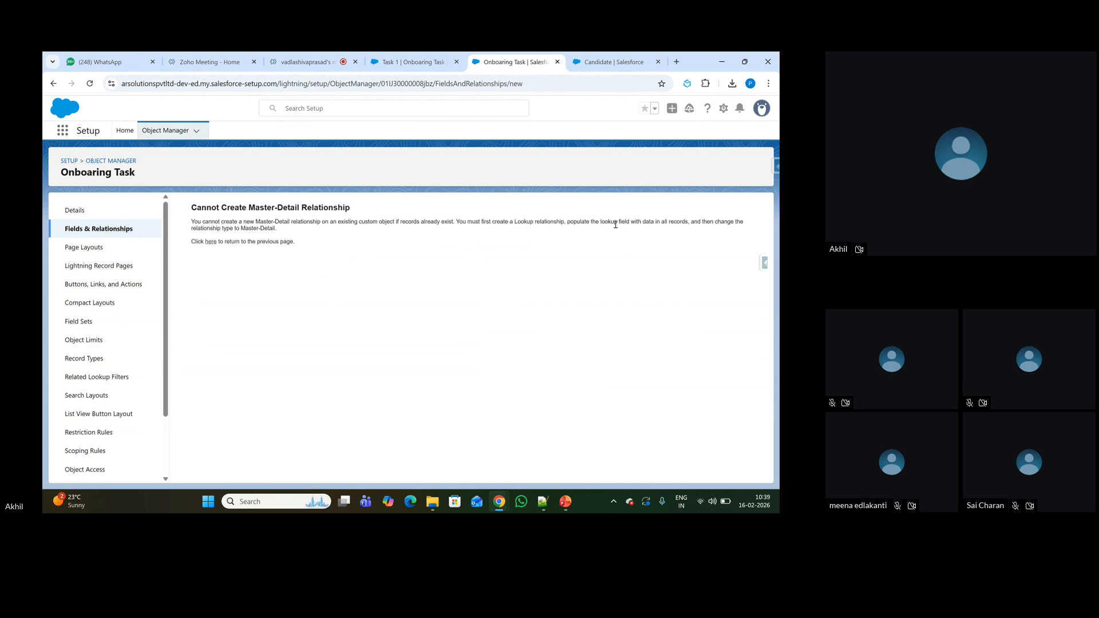
{"action": "left_click_drag", "start_coordinate": [684, 222], "coordinate": [578, 223]}
{"action": "left_click", "coordinate": [344, 252]}
Step: Return to the Task 1 record and review its additional record actions, including Delete
{"action": "left_click", "coordinate": [408, 62]}
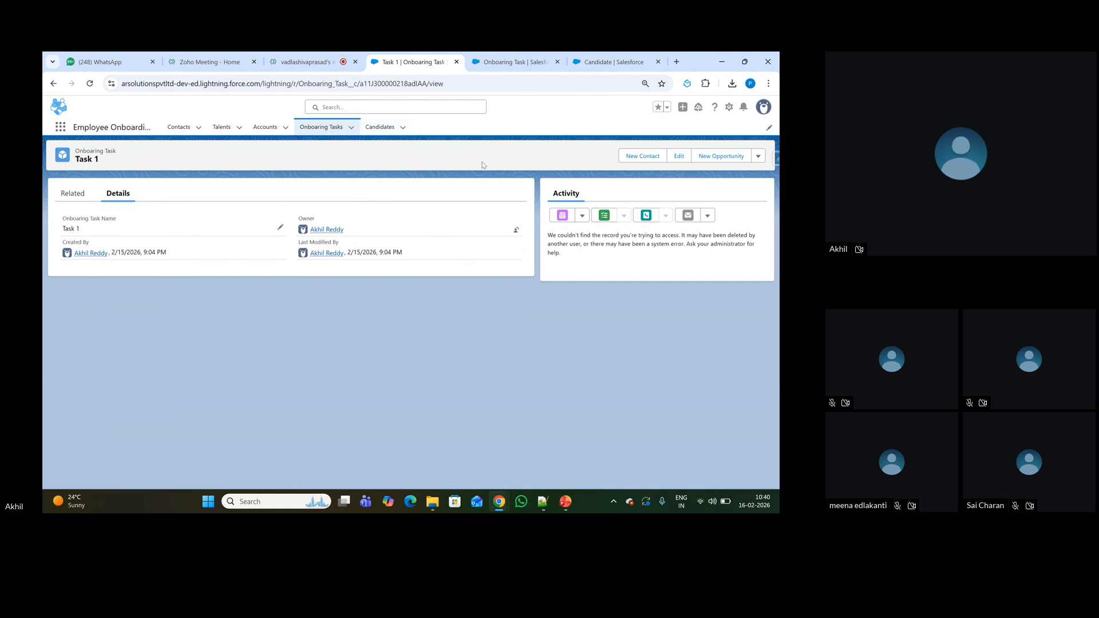
{"action": "left_click", "coordinate": [610, 61]}
{"action": "left_click", "coordinate": [412, 62]}
{"action": "left_click", "coordinate": [544, 63]}
{"action": "left_click", "coordinate": [413, 62]}
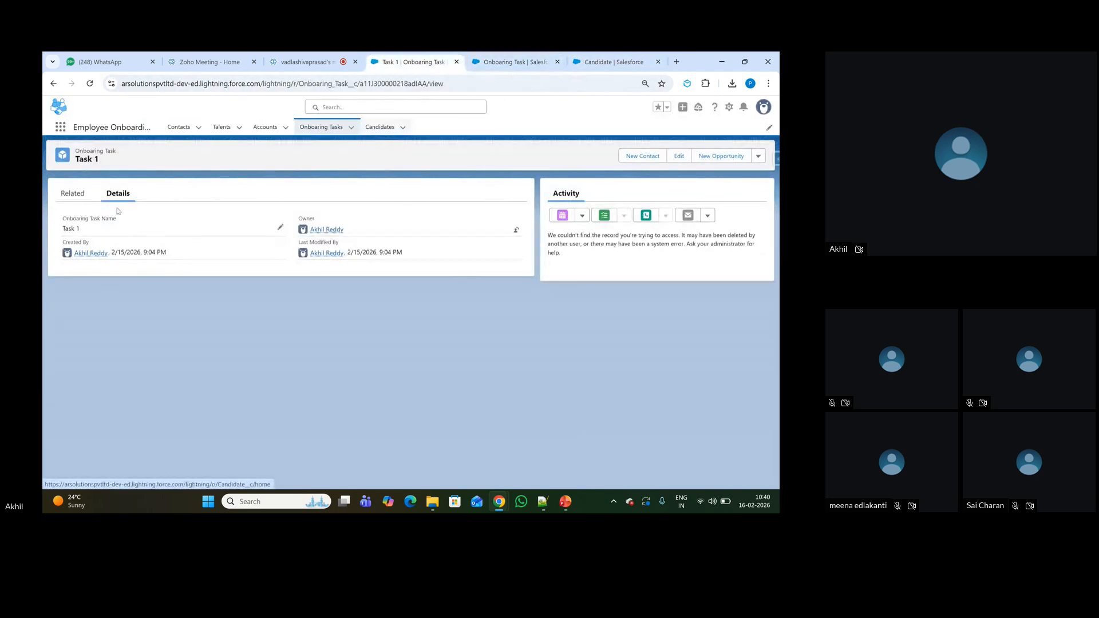
{"action": "left_click", "coordinate": [759, 157]}
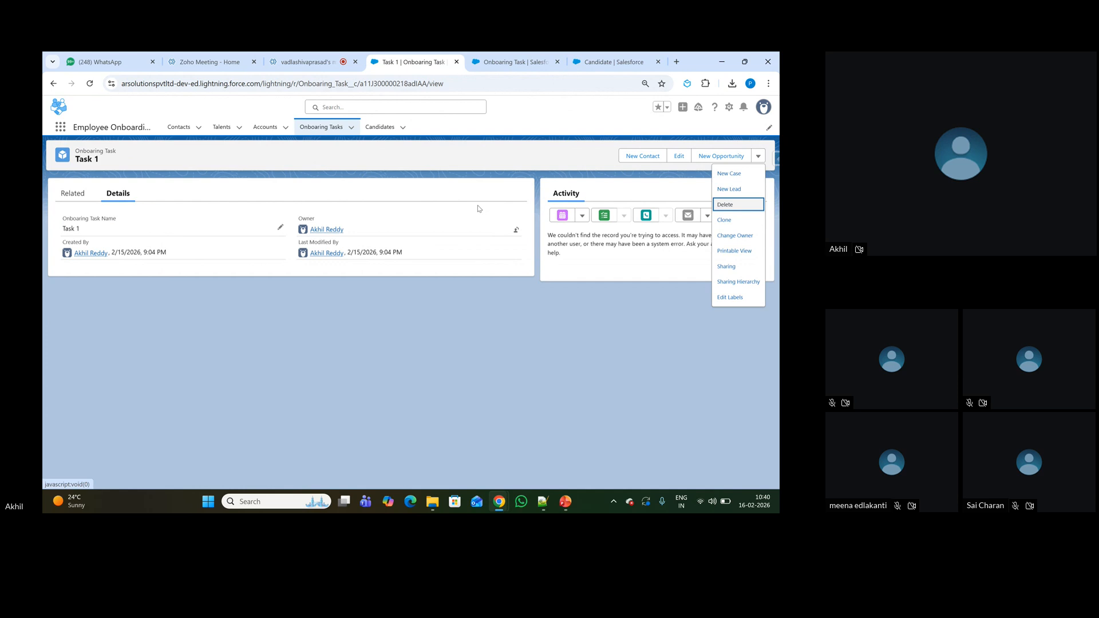
{"action": "left_click", "coordinate": [375, 156]}
Step: Open the Talents list in a separate browser tab and go back to the Task 1 record
{"action": "right_click", "coordinate": [223, 129]}
{"action": "left_click", "coordinate": [249, 140]}
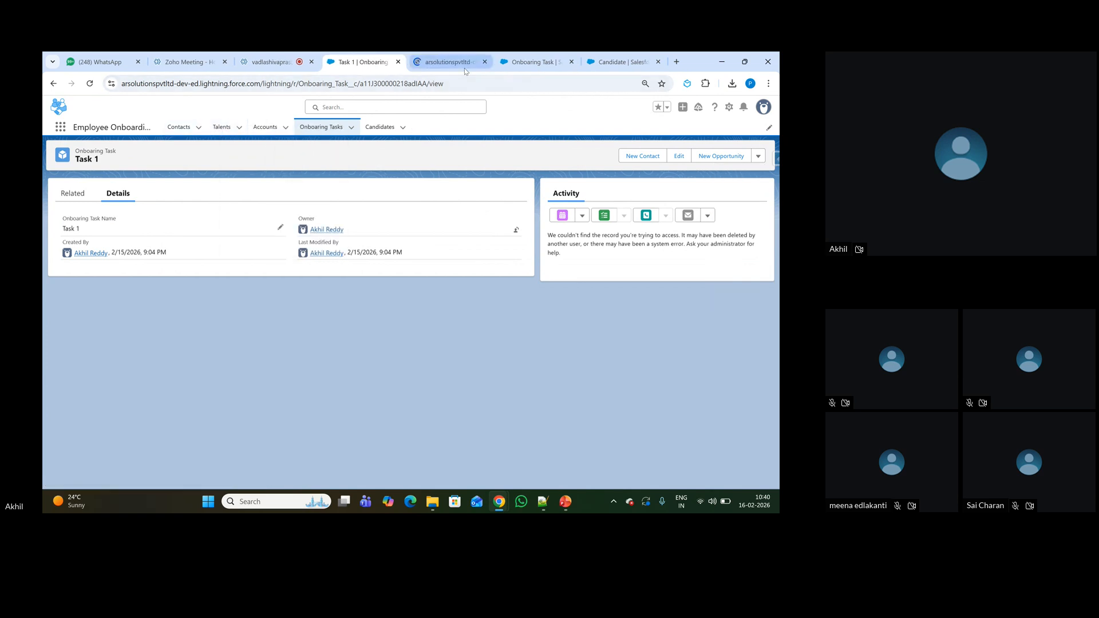
{"action": "left_click", "coordinate": [465, 63]}
{"action": "left_click", "coordinate": [367, 65]}
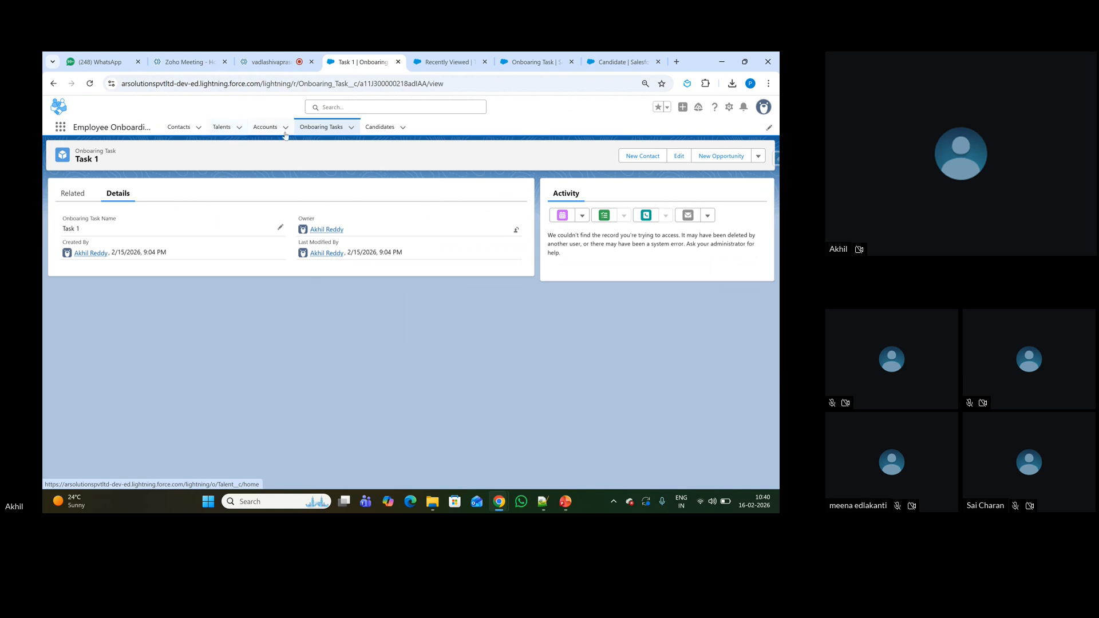
Step: Create a new Talent record with the Full Name ABC, leaving the client empty, and dismiss the notification
{"action": "left_click", "coordinate": [451, 63]}
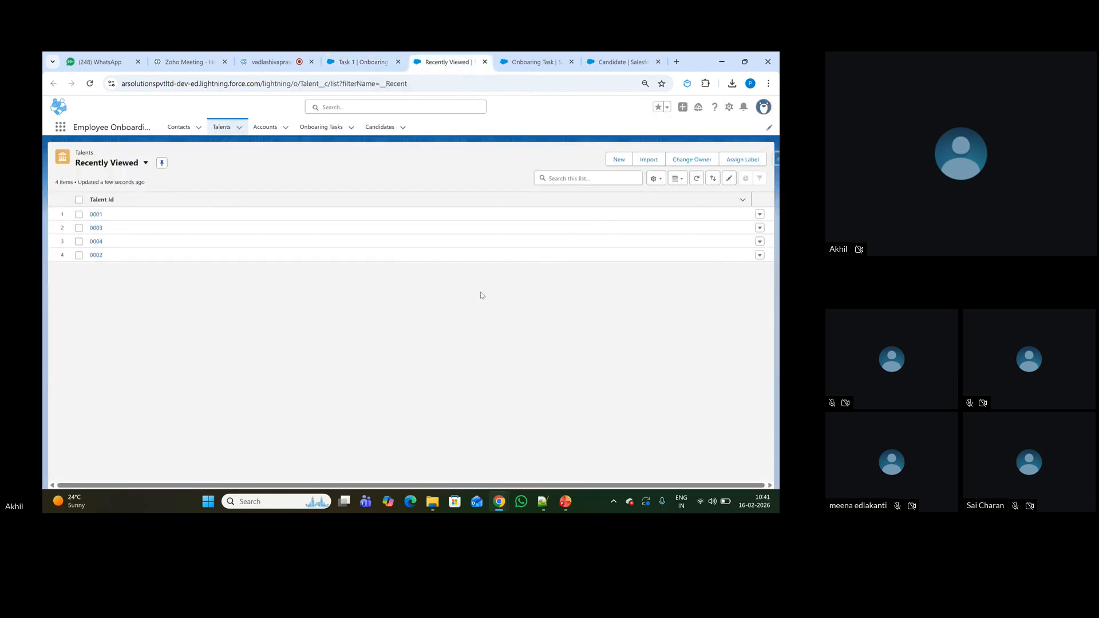
{"action": "left_click", "coordinate": [619, 159]}
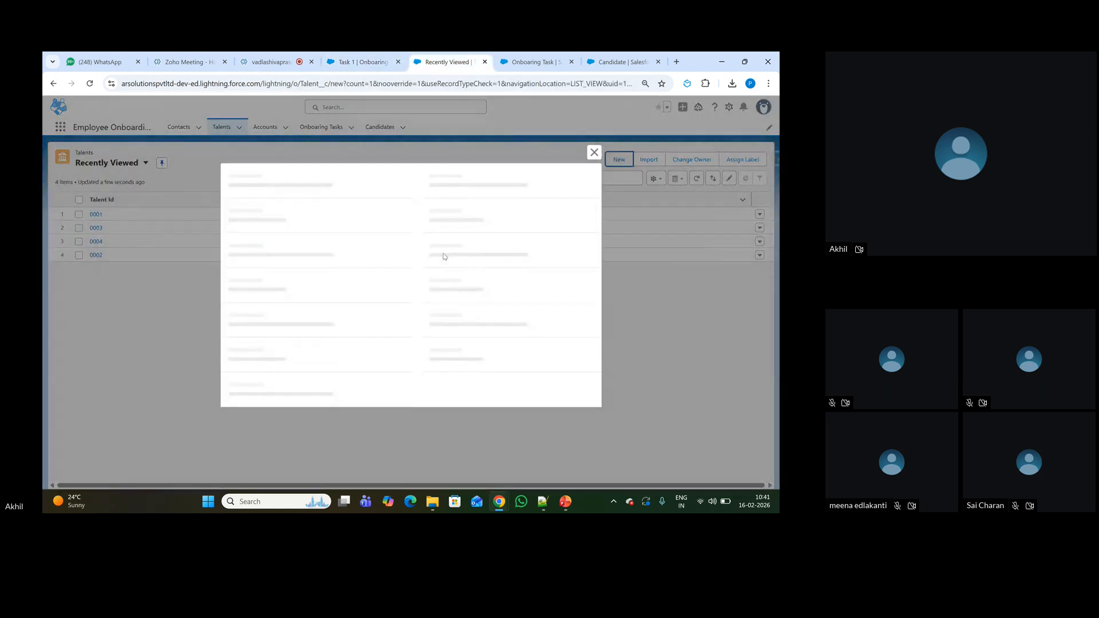
{"action": "left_click", "coordinate": [293, 275]}
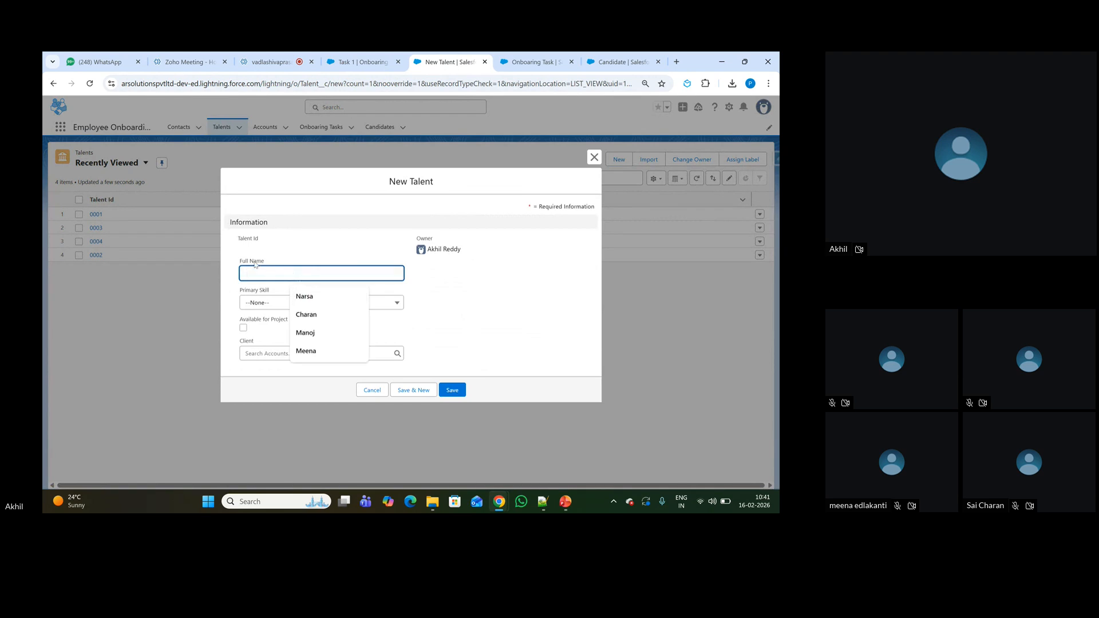
{"action": "type", "text": "ABC"}
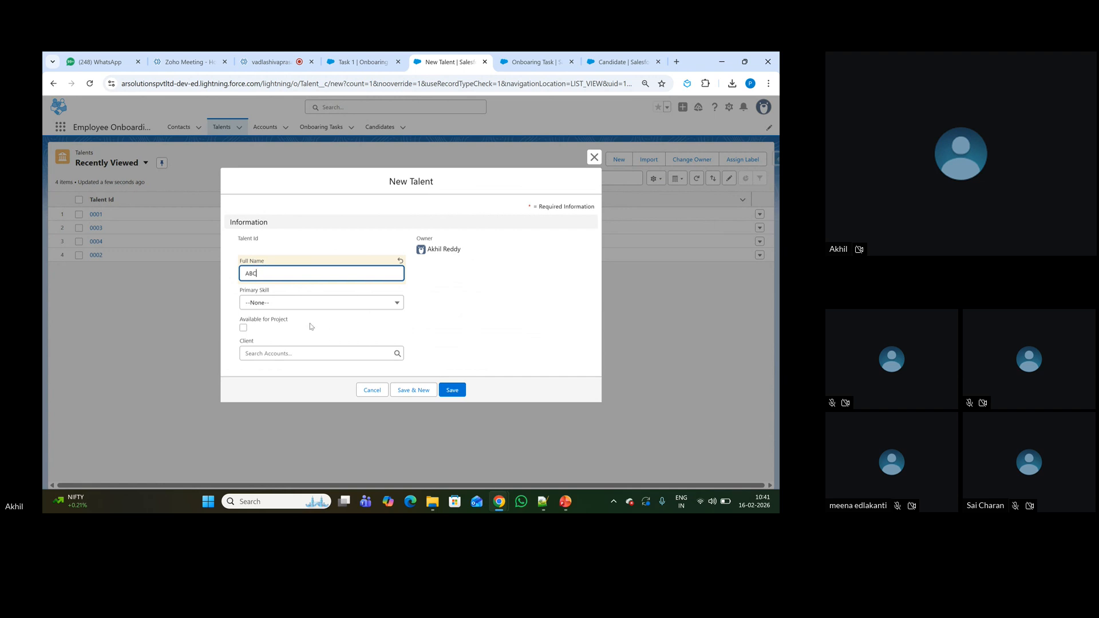
{"action": "left_click", "coordinate": [298, 354]}
{"action": "left_click", "coordinate": [486, 313]}
{"action": "left_click", "coordinate": [462, 391]}
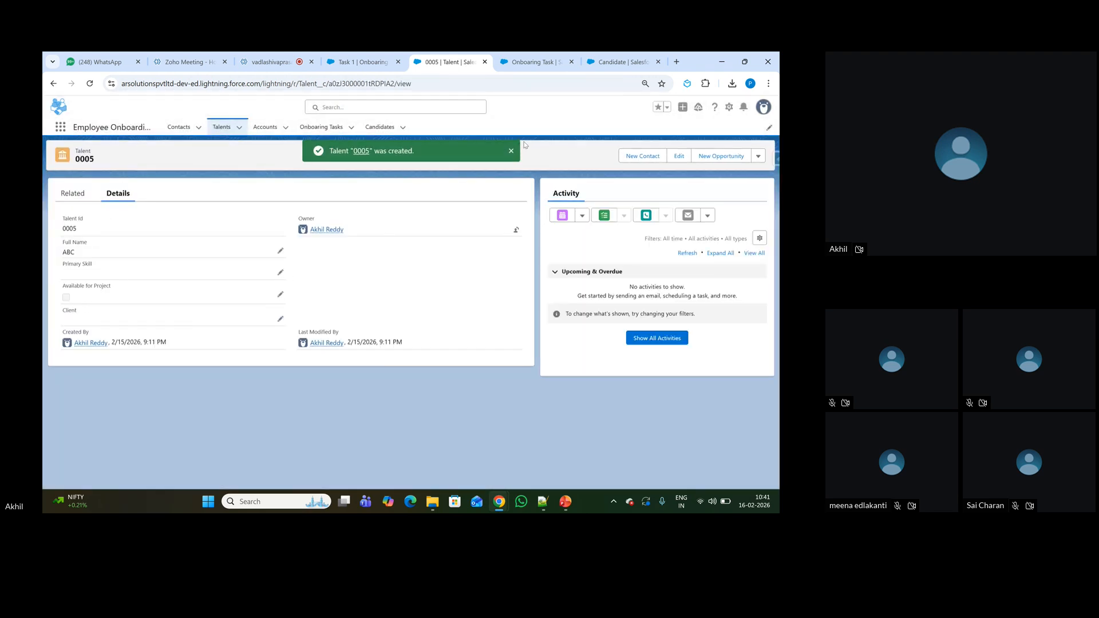
{"action": "left_click", "coordinate": [512, 151]}
Step: Reread the Onboaring Task setup message about master-detail relationships on objects with existing records and populating the lookup field in all records
{"action": "left_click", "coordinate": [533, 62]}
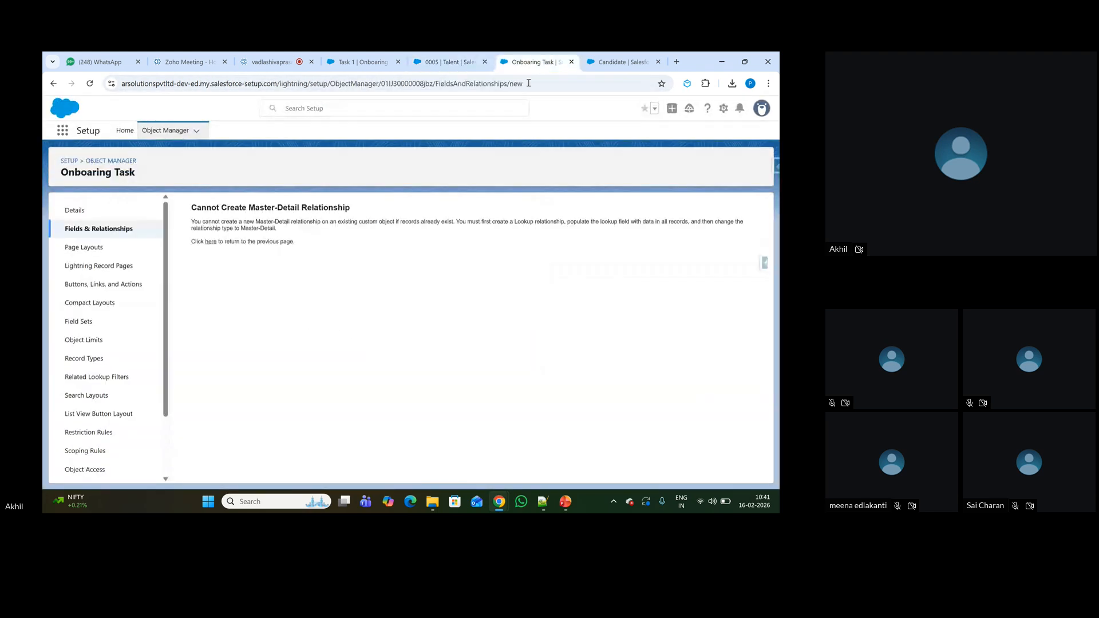
{"action": "left_click_drag", "start_coordinate": [205, 221], "coordinate": [316, 231]}
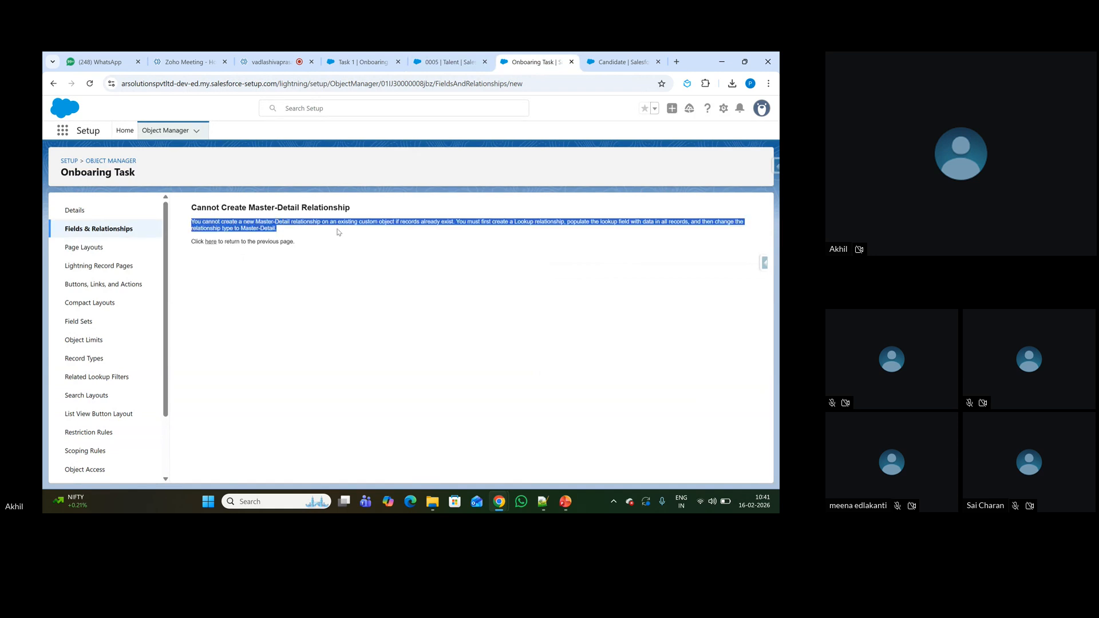
{"action": "left_click", "coordinate": [394, 232]}
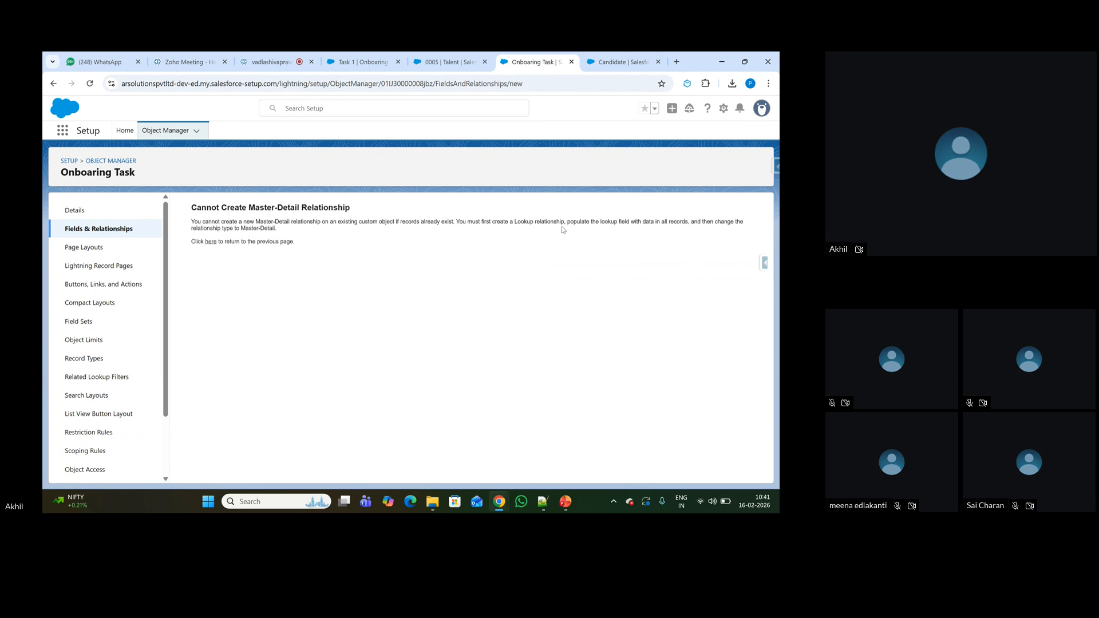
{"action": "left_click_drag", "start_coordinate": [591, 222], "coordinate": [685, 223]}
{"action": "left_click", "coordinate": [530, 195]}
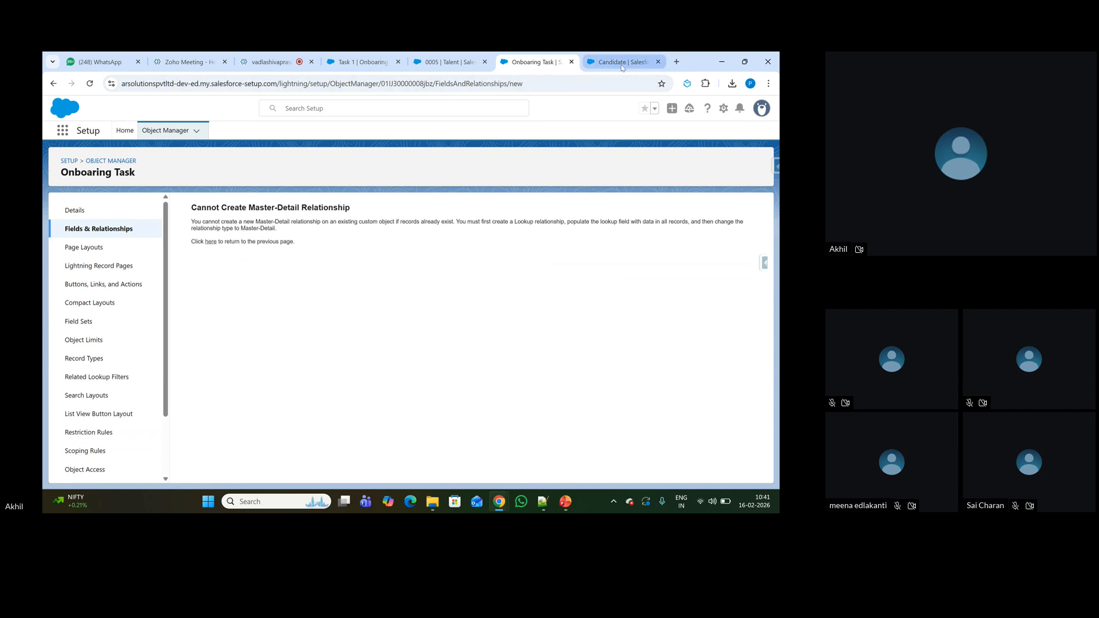
Step: Delete the Task 1 onboarding record and switch the Onboaring Tasks list to the All view
{"action": "left_click", "coordinate": [437, 59]}
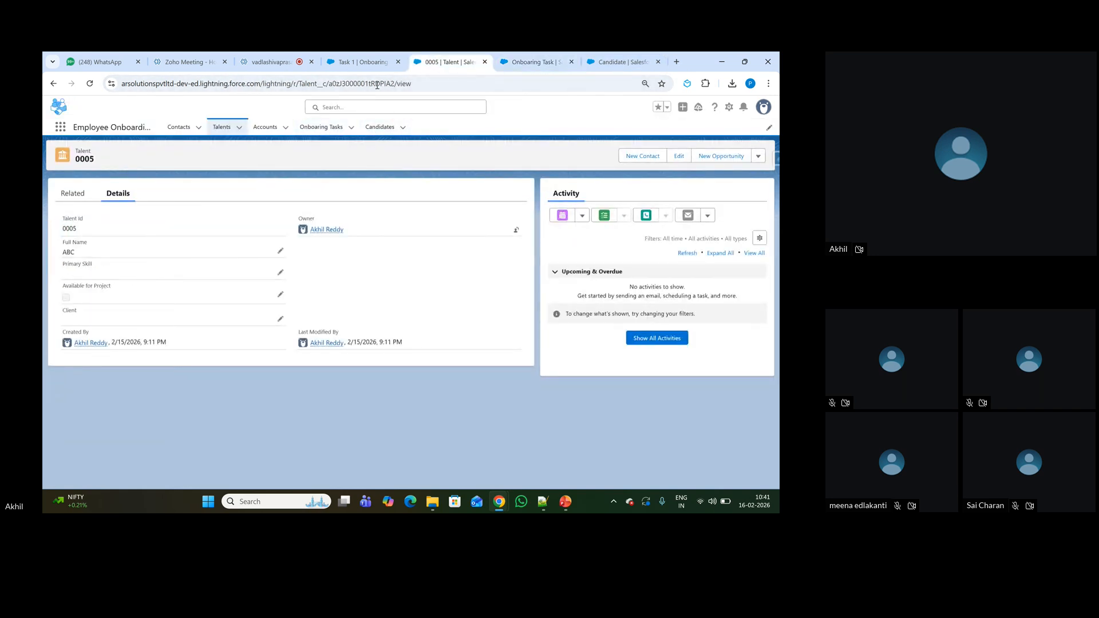
{"action": "left_click", "coordinate": [367, 62]}
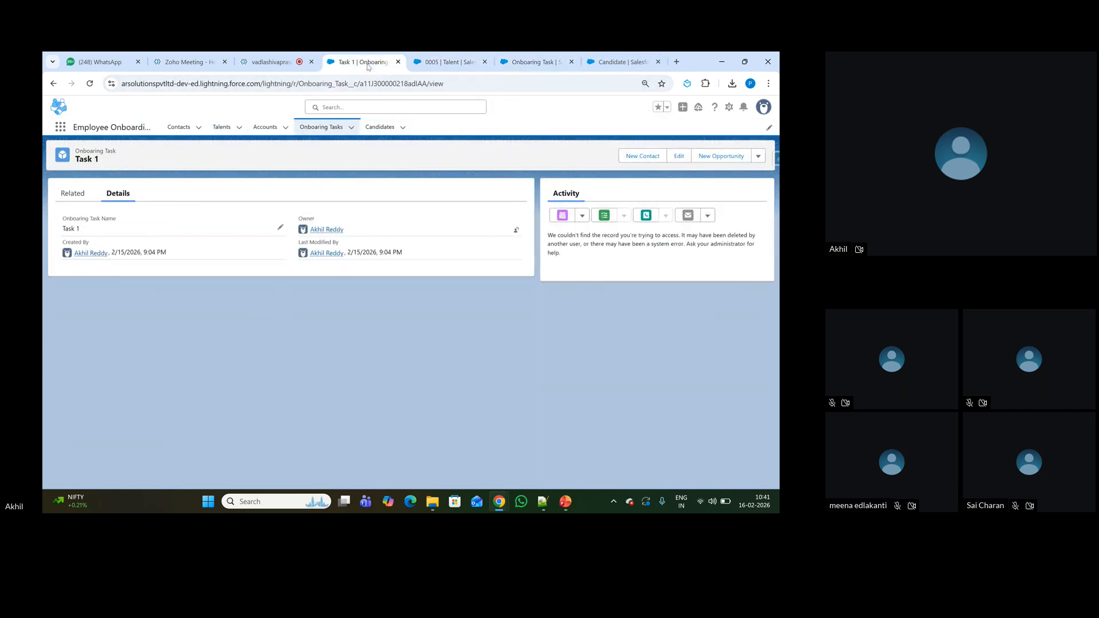
{"action": "left_click", "coordinate": [759, 156]}
{"action": "left_click", "coordinate": [743, 205]}
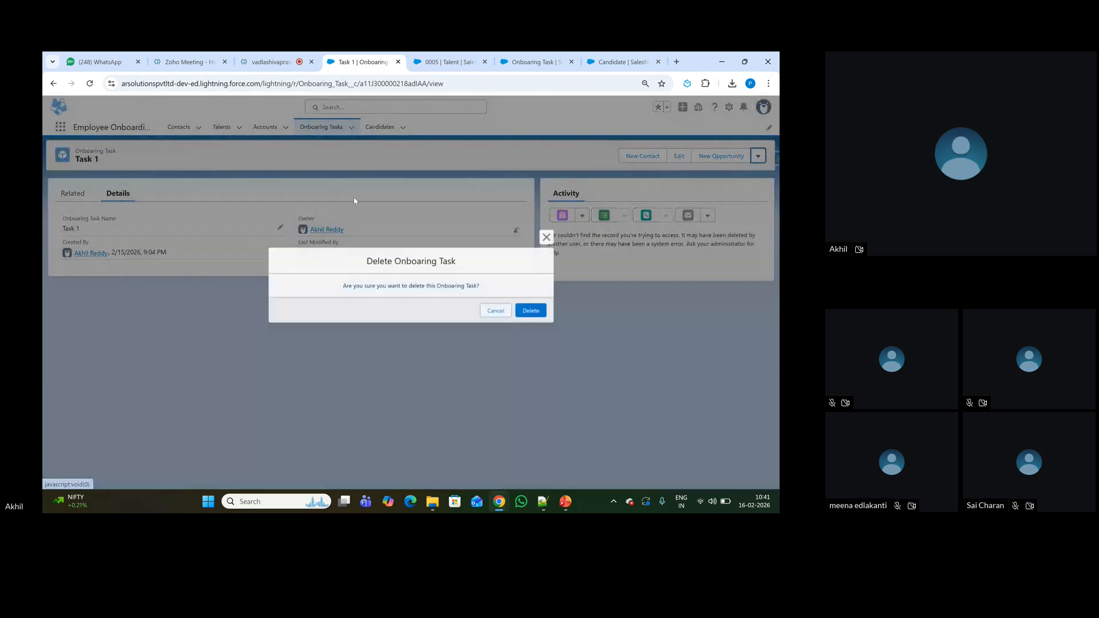
{"action": "left_click", "coordinate": [532, 312]}
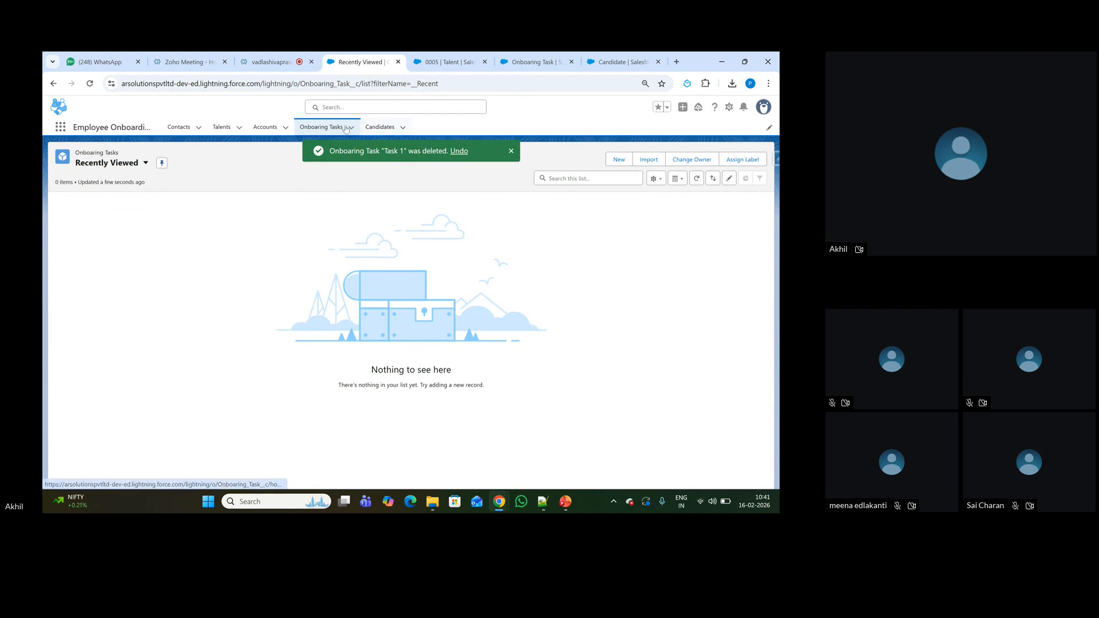
{"action": "left_click", "coordinate": [146, 163]}
{"action": "left_click", "coordinate": [104, 250]}
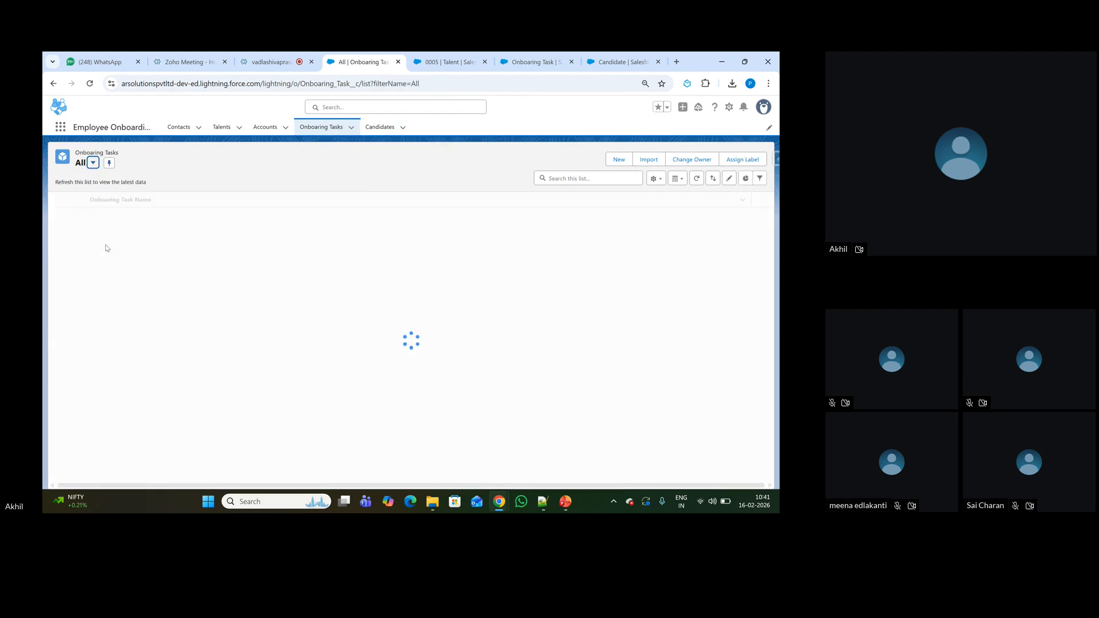
Step: Start a new master-detail relationship field on the Onboaring Task object with Candidate as the related object
{"action": "left_click", "coordinate": [612, 56]}
{"action": "left_click", "coordinate": [554, 56]}
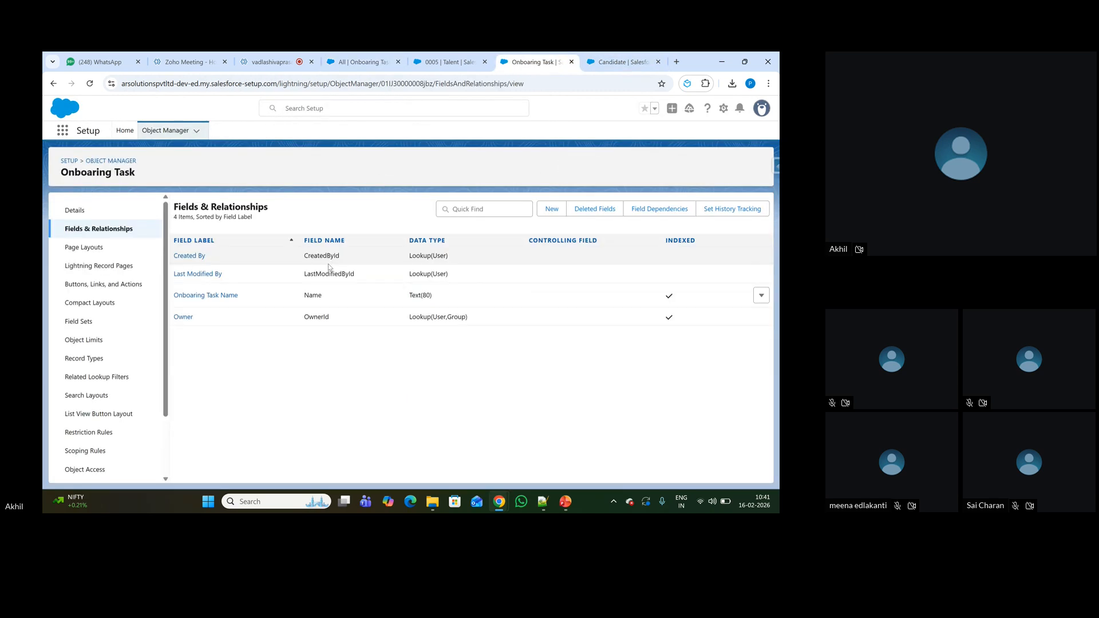
{"action": "left_click", "coordinate": [550, 210]}
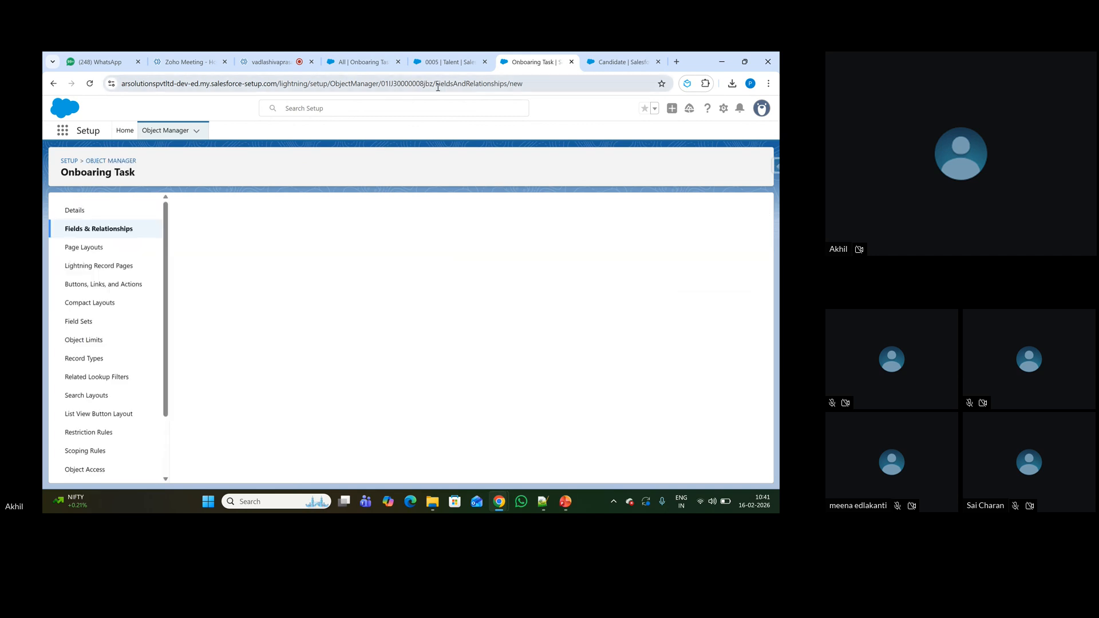
{"action": "scroll", "coordinate": [229, 378], "scroll_direction": "down", "scroll_amount": 1}
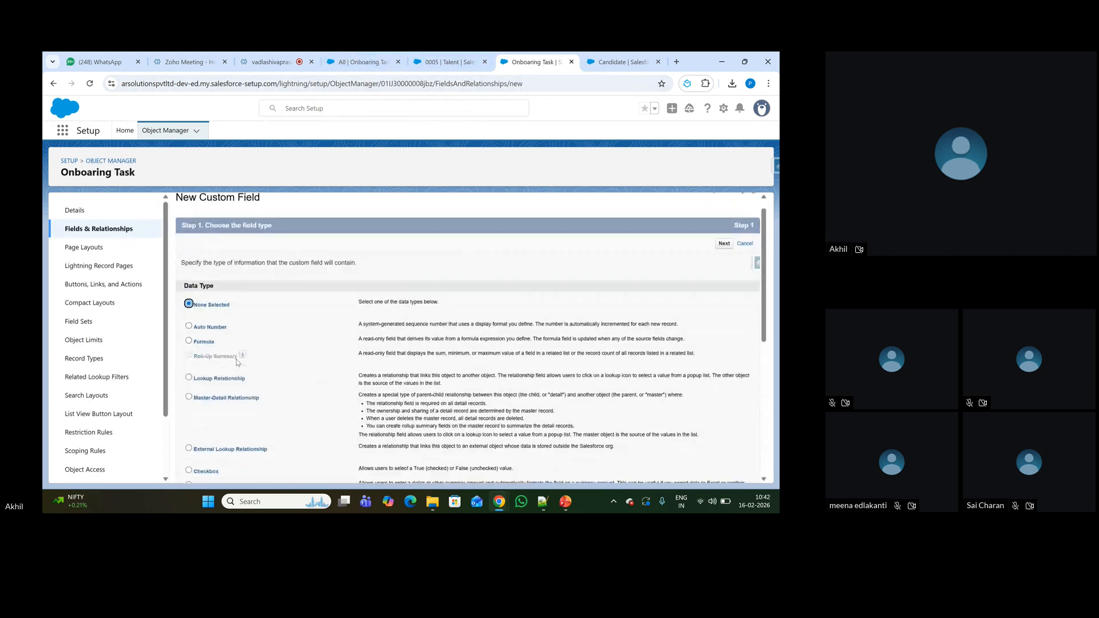
{"action": "left_click", "coordinate": [193, 362]}
{"action": "scroll", "coordinate": [674, 419], "scroll_direction": "down", "scroll_amount": 5}
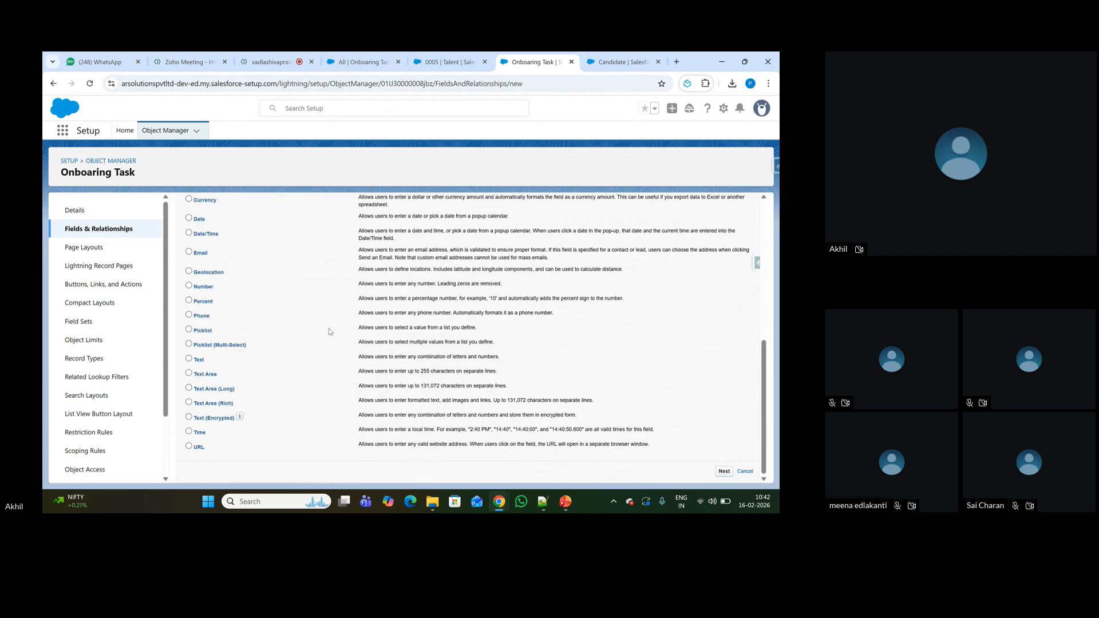
{"action": "left_click", "coordinate": [345, 298]}
{"action": "type", "text": "can"}
{"action": "key", "text": "Return"}
{"action": "left_click", "coordinate": [731, 321]}
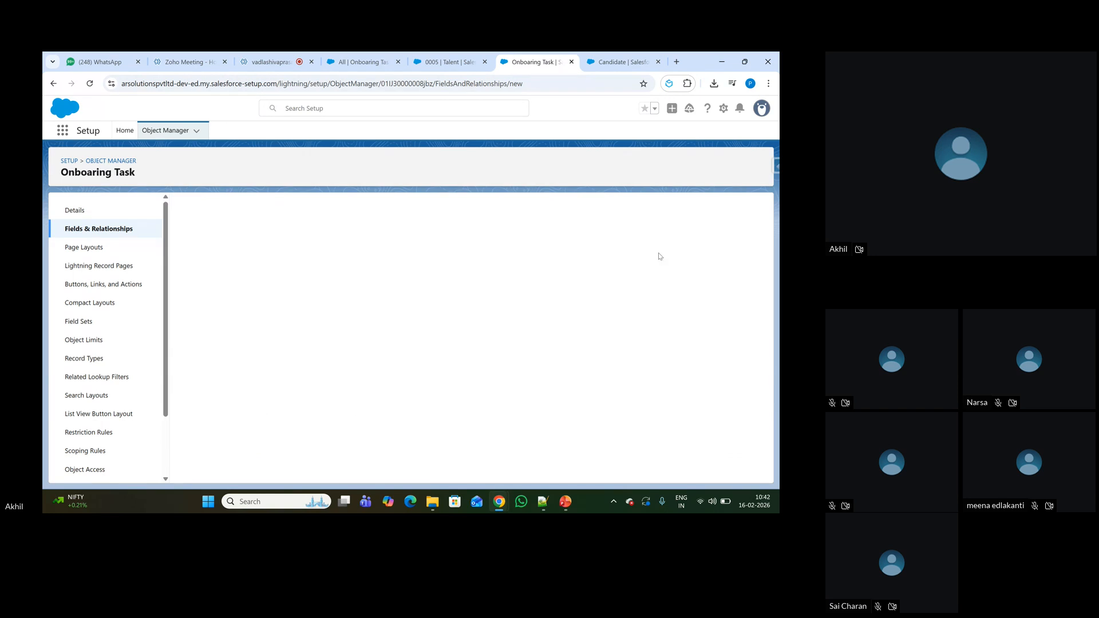
Step: Label the relationship field Candidate and set its help text to "Candidate is mandatory for every task"
{"action": "key", "text": "Tab"}
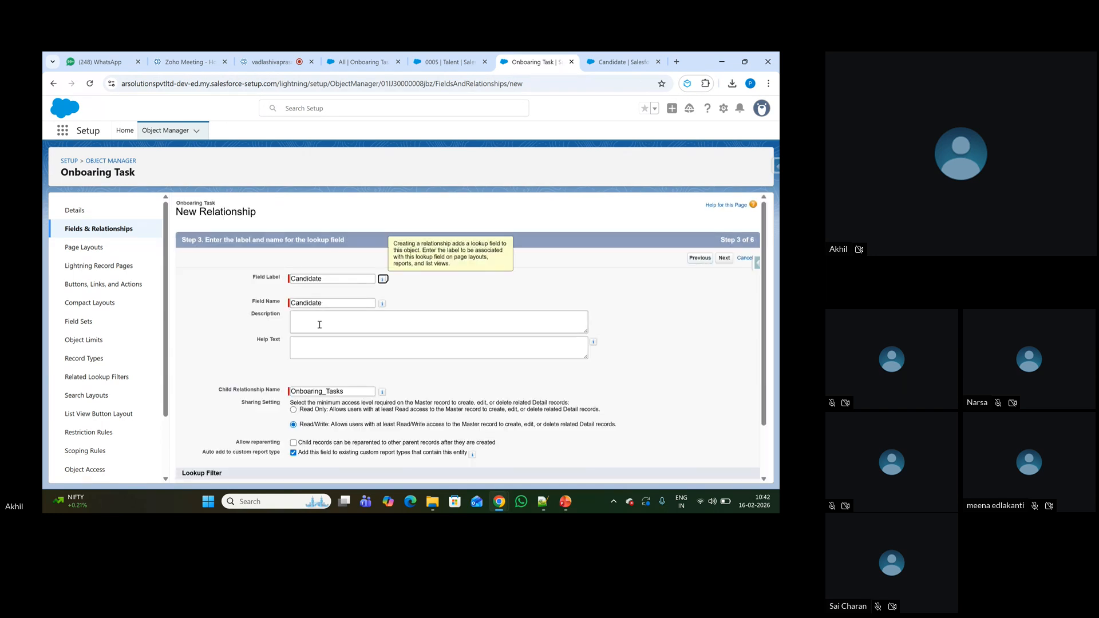
{"action": "left_click", "coordinate": [320, 325]}
{"action": "scroll", "coordinate": [311, 242], "scroll_direction": "down", "scroll_amount": 1}
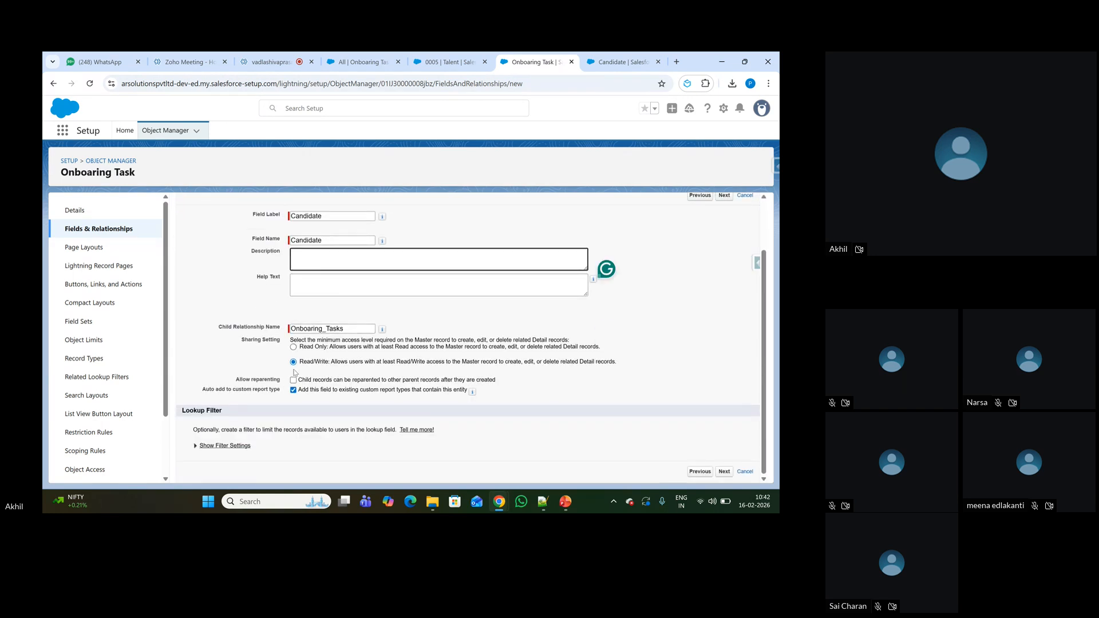
{"action": "left_click", "coordinate": [324, 285]}
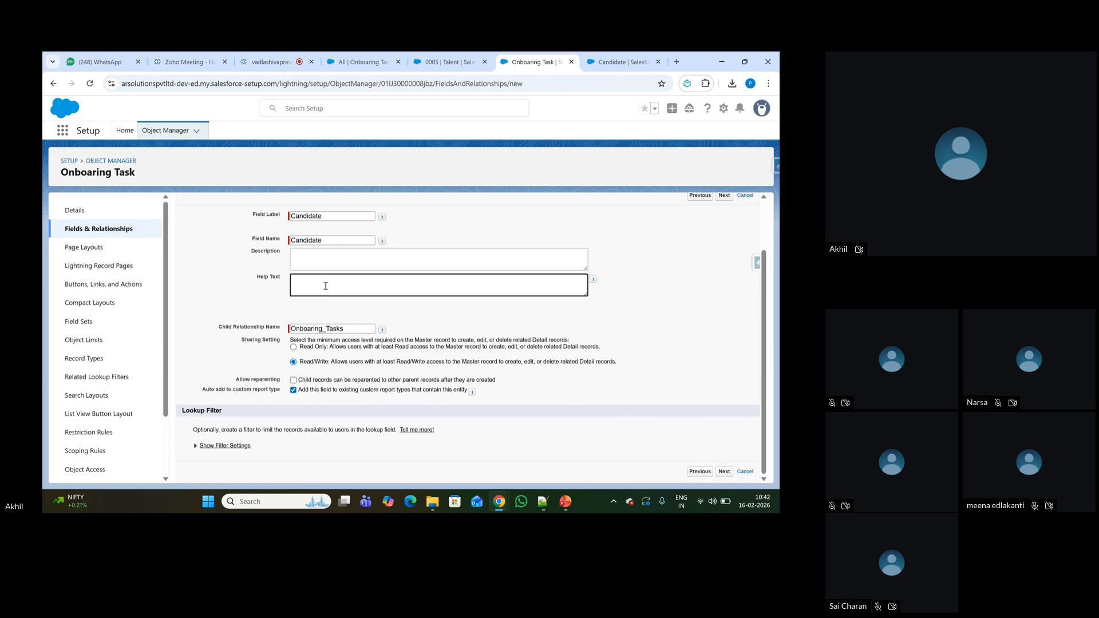
{"action": "type", "text": "Candidate is mandatory for every task"}
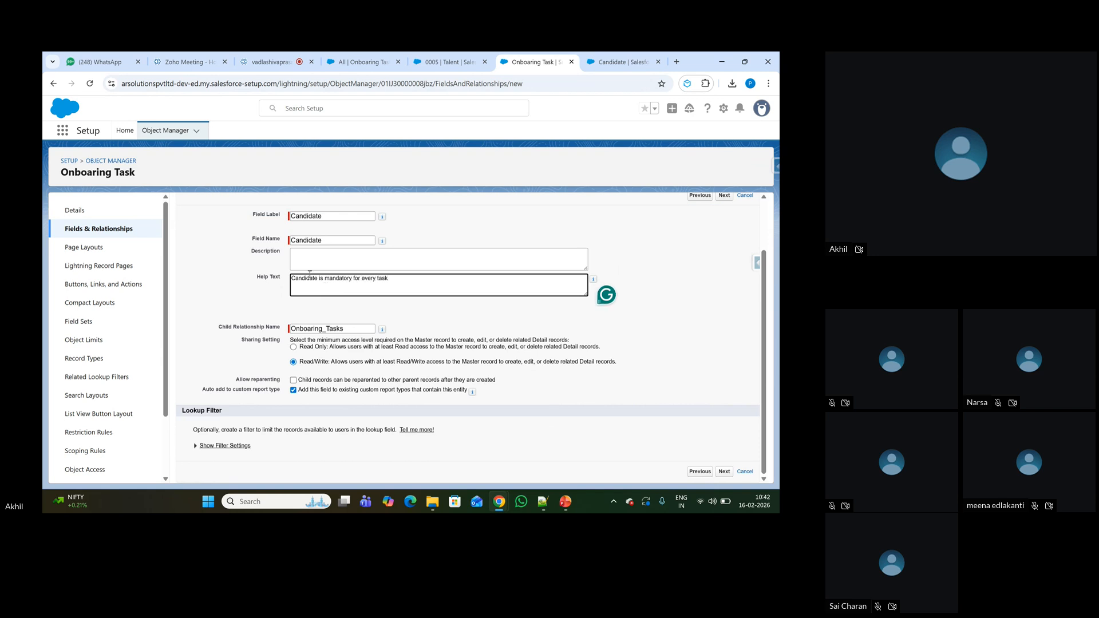
{"action": "left_click", "coordinate": [724, 472]}
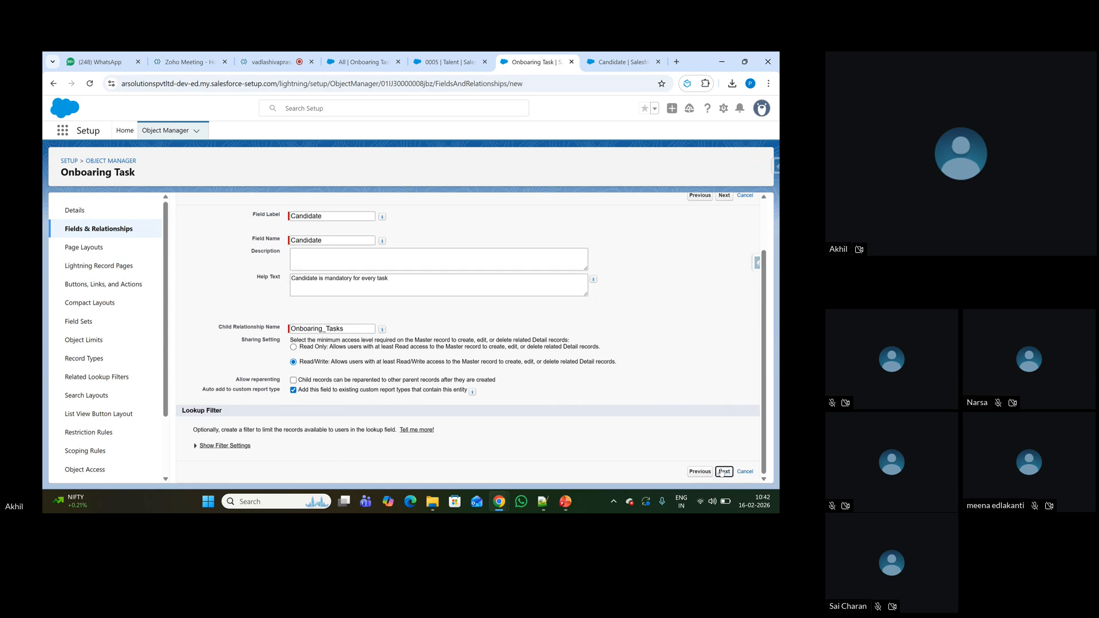
Step: Keep the default field security, page layout and Onboaring Tasks related list settings, and save the Candidate relationship field
{"action": "scroll", "coordinate": [717, 305], "scroll_direction": "down", "scroll_amount": 10}
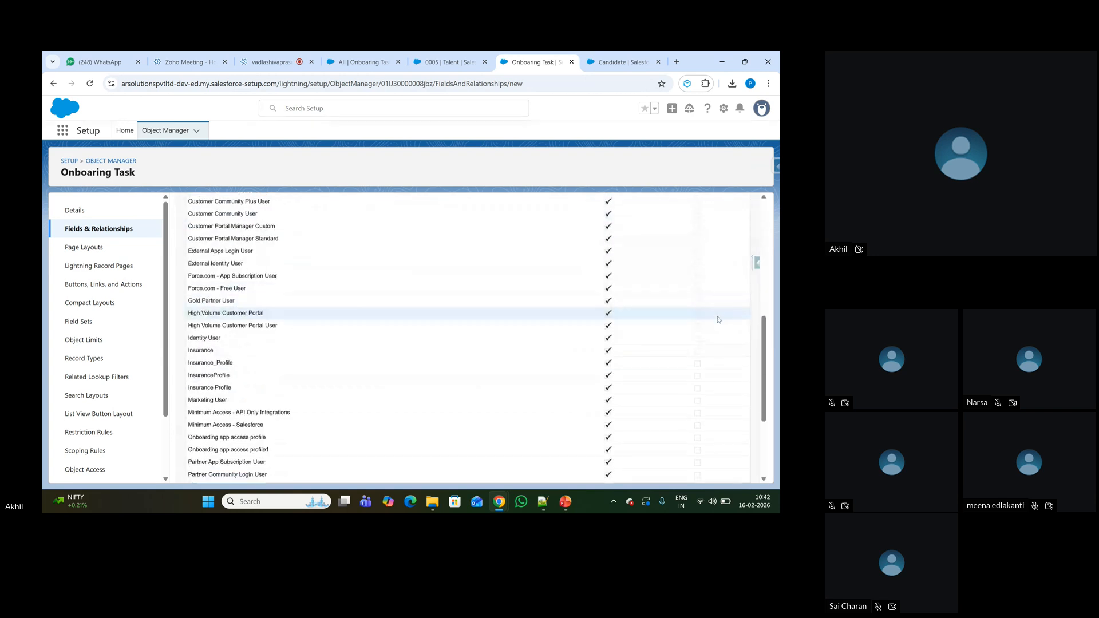
{"action": "left_click", "coordinate": [723, 471]}
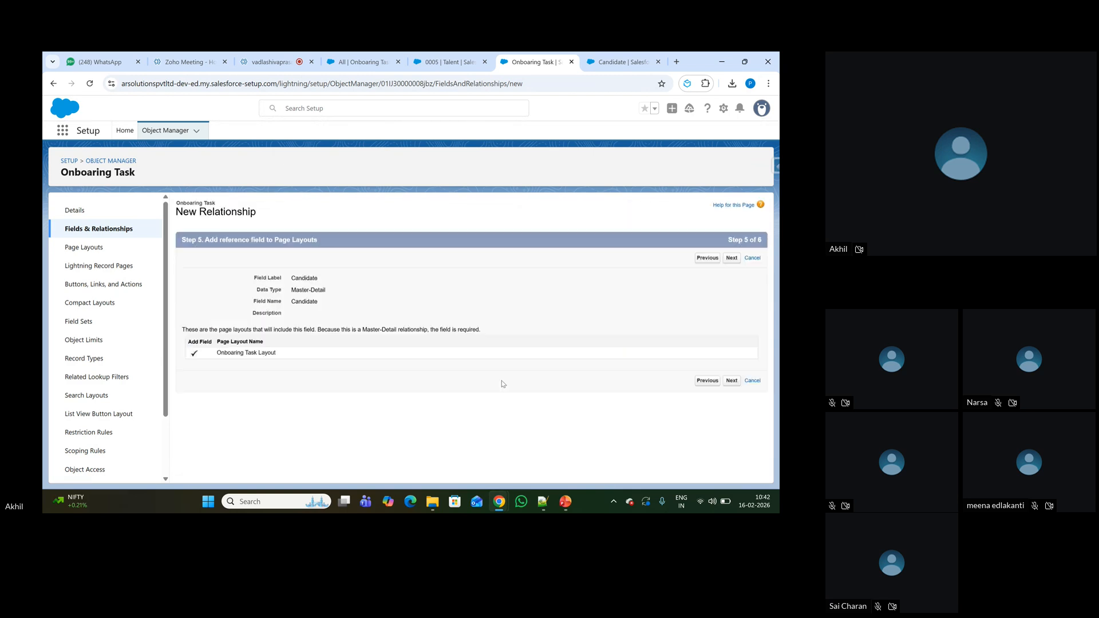
{"action": "left_click", "coordinate": [731, 258]}
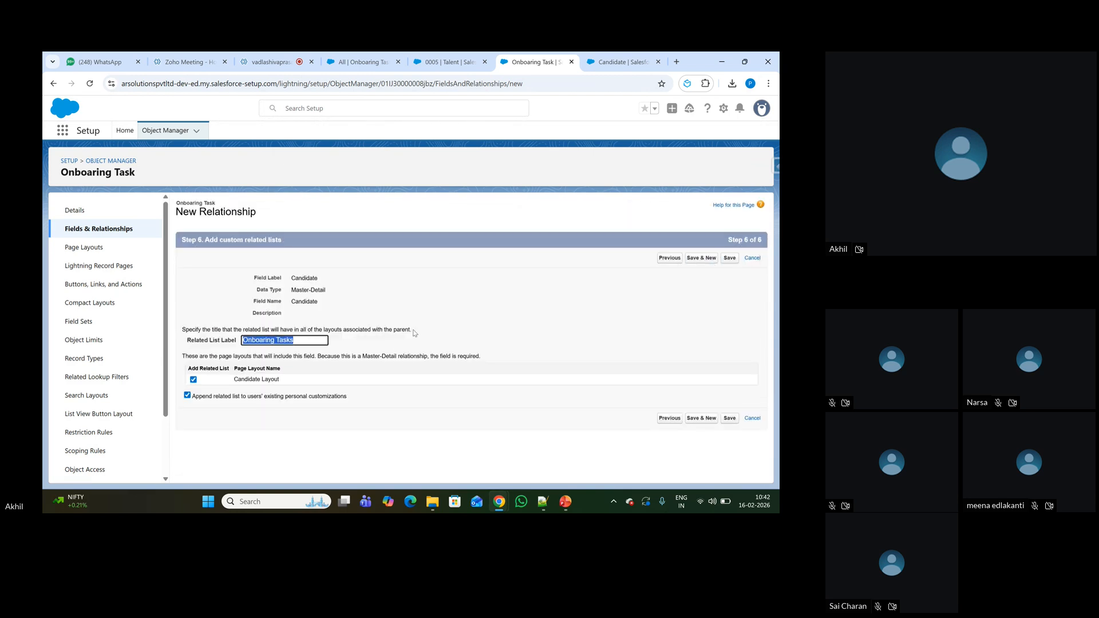
{"action": "left_click", "coordinate": [729, 258]}
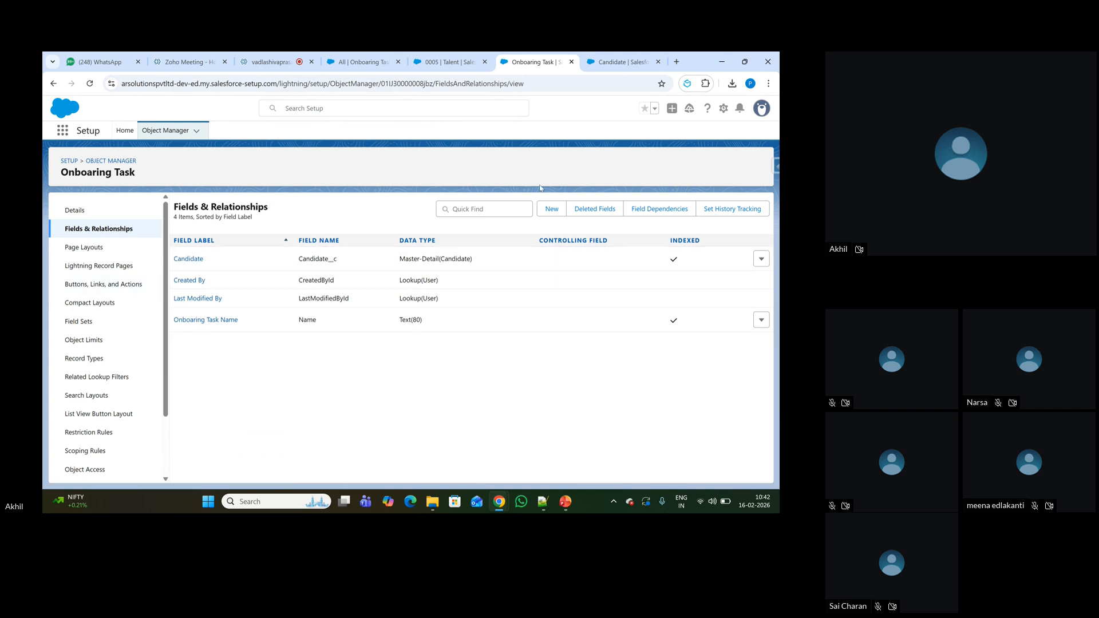
Step: Check the new Onboaring Task form for the Candidate field, reload the page, and close the form without saving
{"action": "left_click_drag", "start_coordinate": [65, 177], "coordinate": [148, 178]}
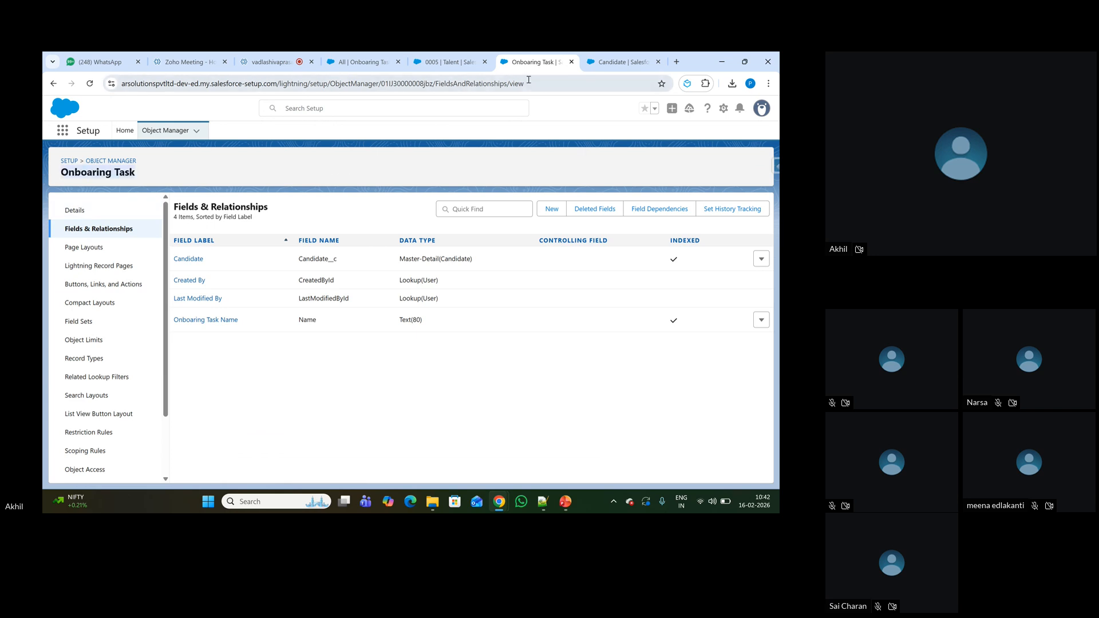
{"action": "left_click", "coordinate": [366, 64]}
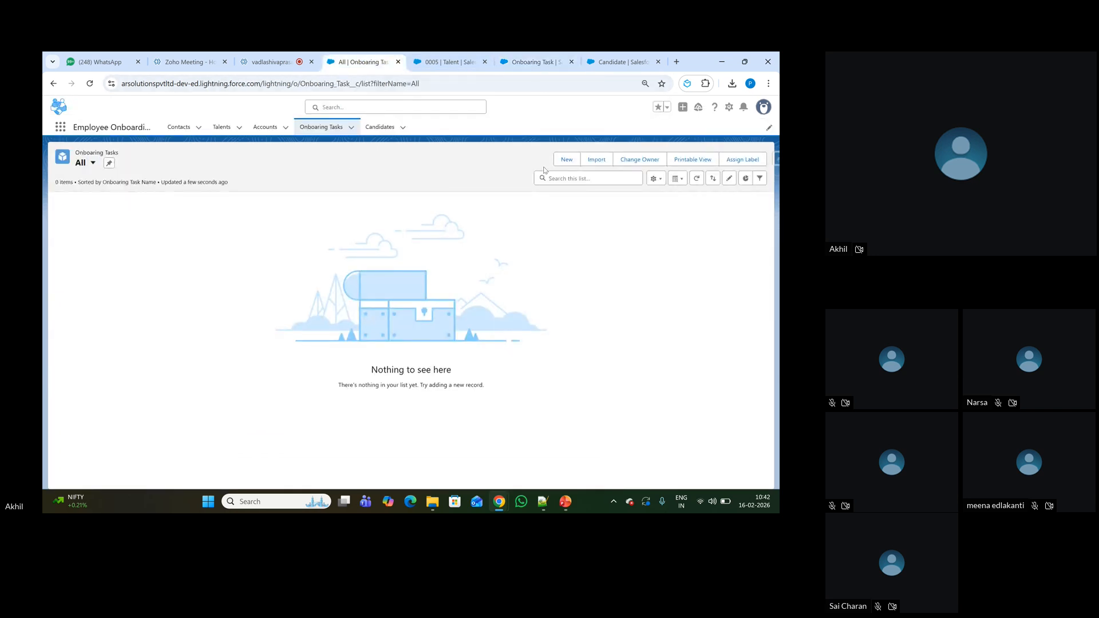
{"action": "left_click", "coordinate": [566, 160]}
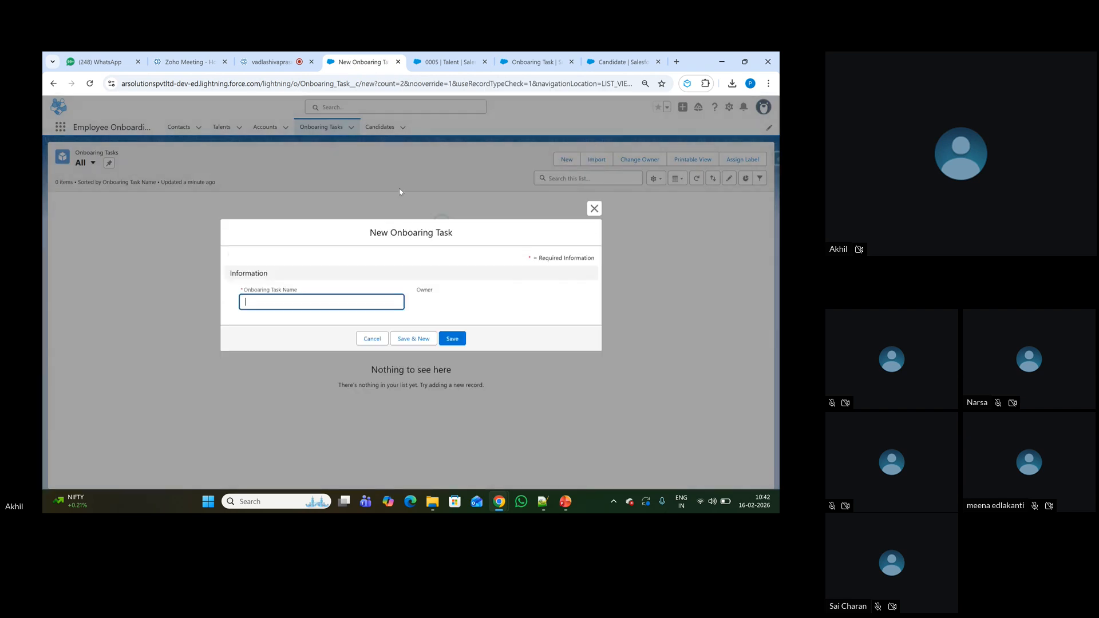
{"action": "left_click", "coordinate": [90, 84]}
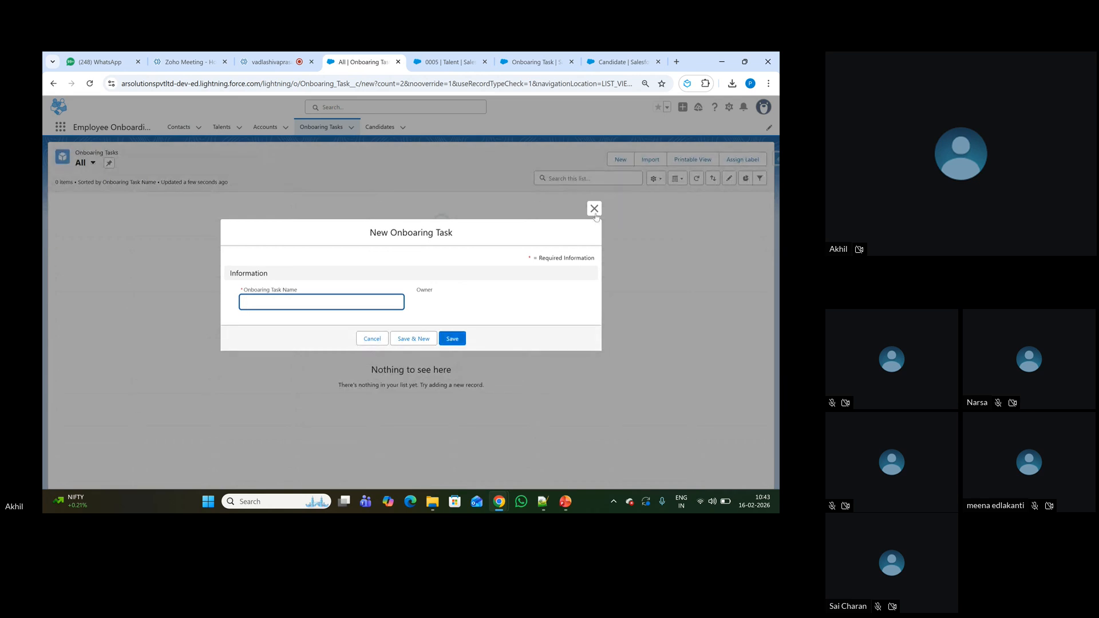
{"action": "left_click", "coordinate": [486, 195]}
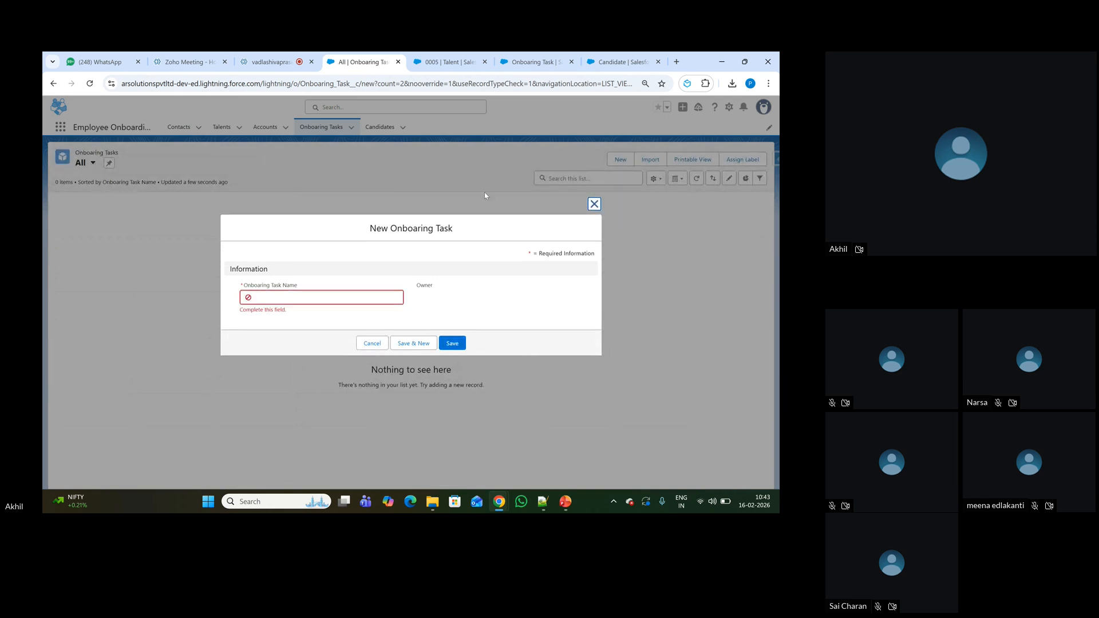
{"action": "left_click", "coordinate": [595, 205]}
{"action": "right_click", "coordinate": [120, 110]}
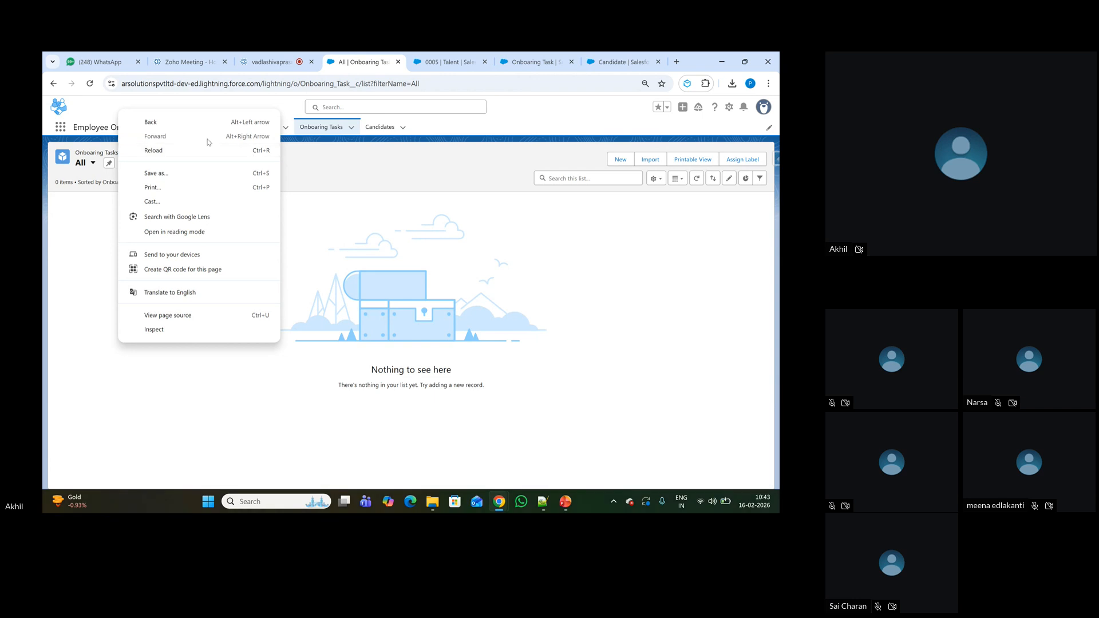
{"action": "right_click", "coordinate": [107, 108]}
{"action": "left_click", "coordinate": [165, 342]}
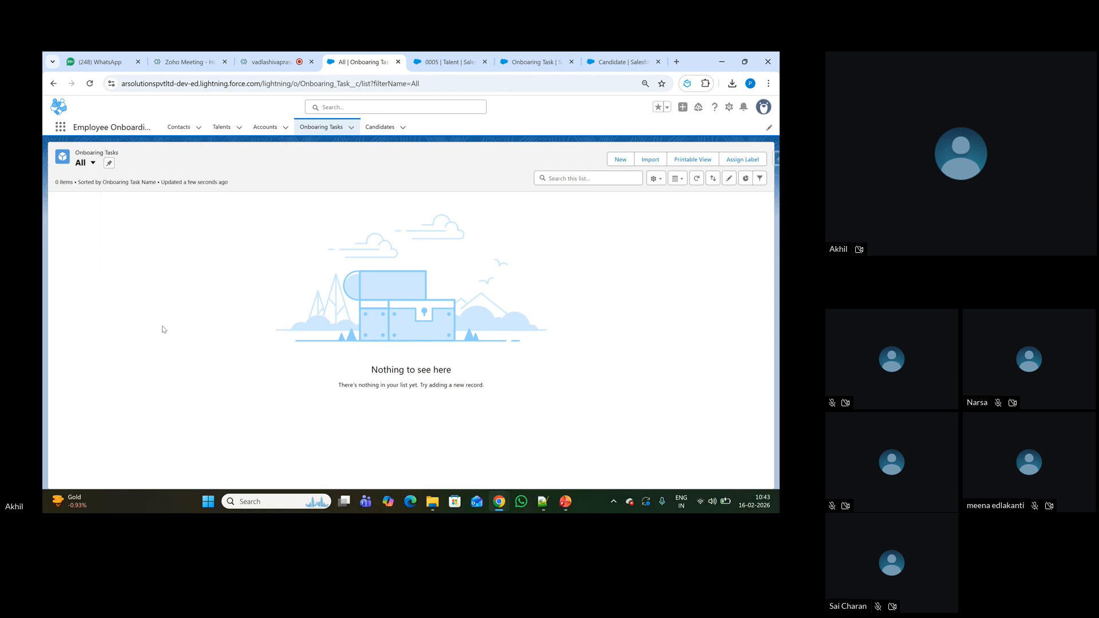
Step: Empty the browser cache with a hard reload, and check the new Onboaring Task form without saving it
{"action": "right_click", "coordinate": [89, 83]}
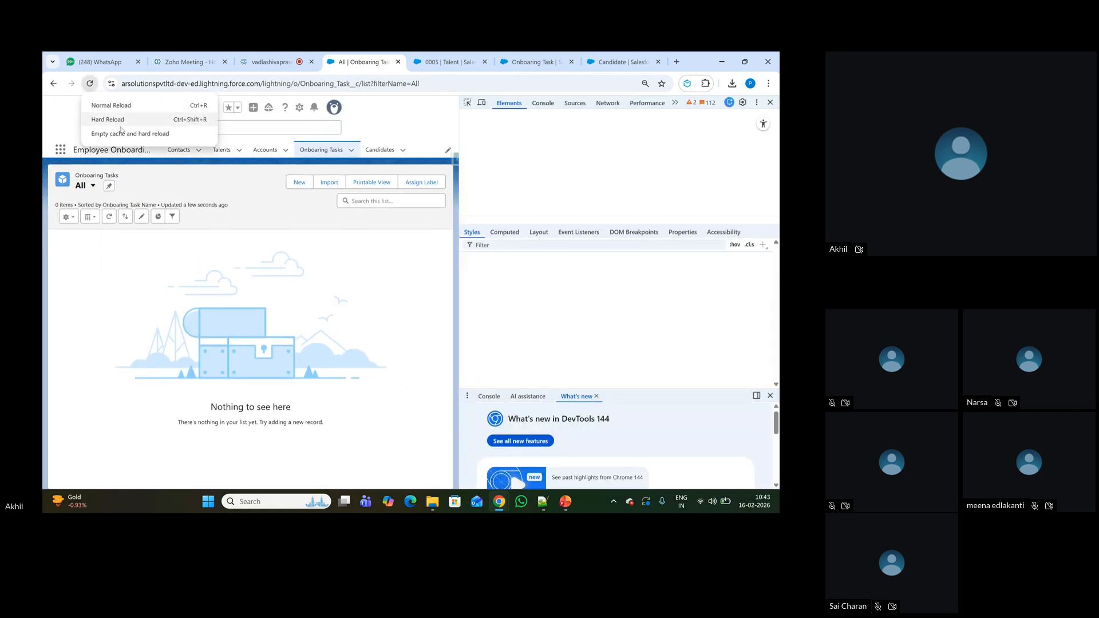
{"action": "left_click", "coordinate": [125, 134]}
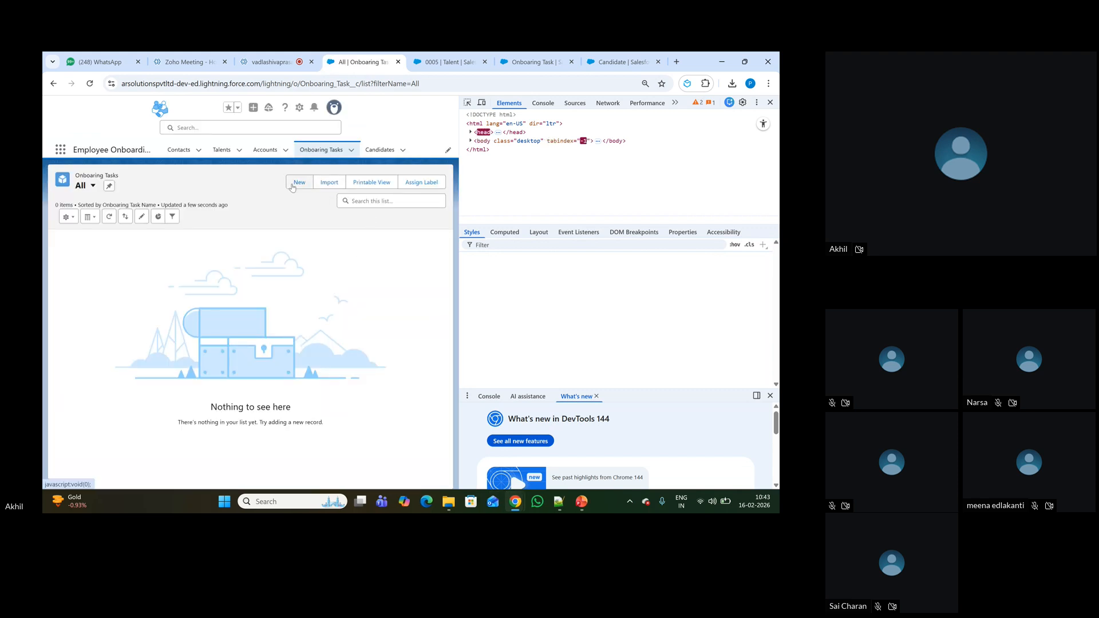
{"action": "left_click", "coordinate": [303, 188]}
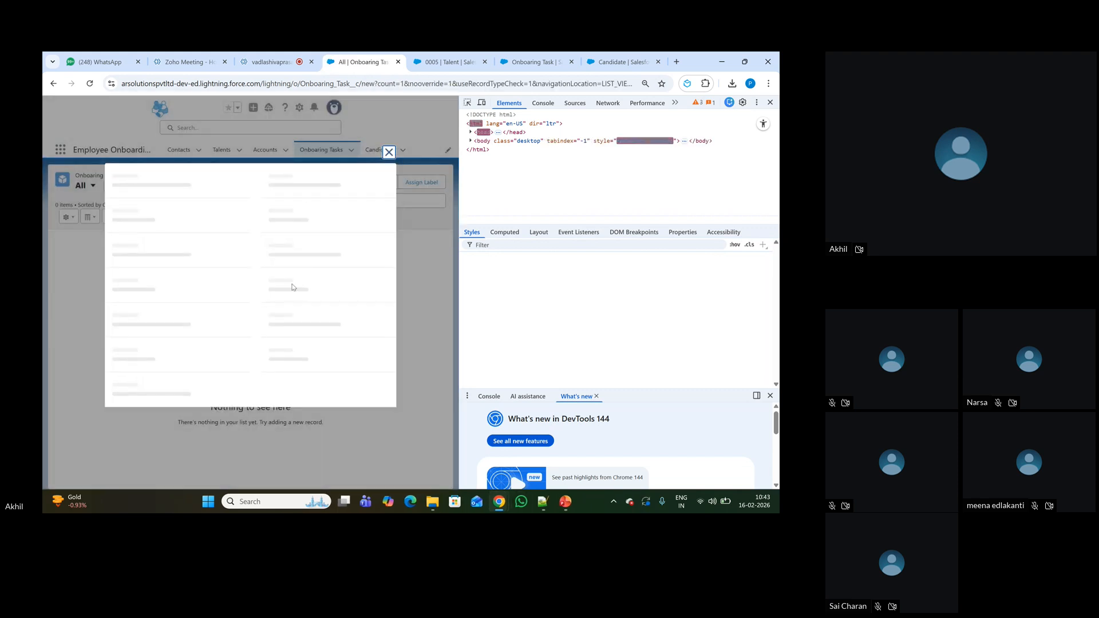
{"action": "left_click", "coordinate": [389, 204]}
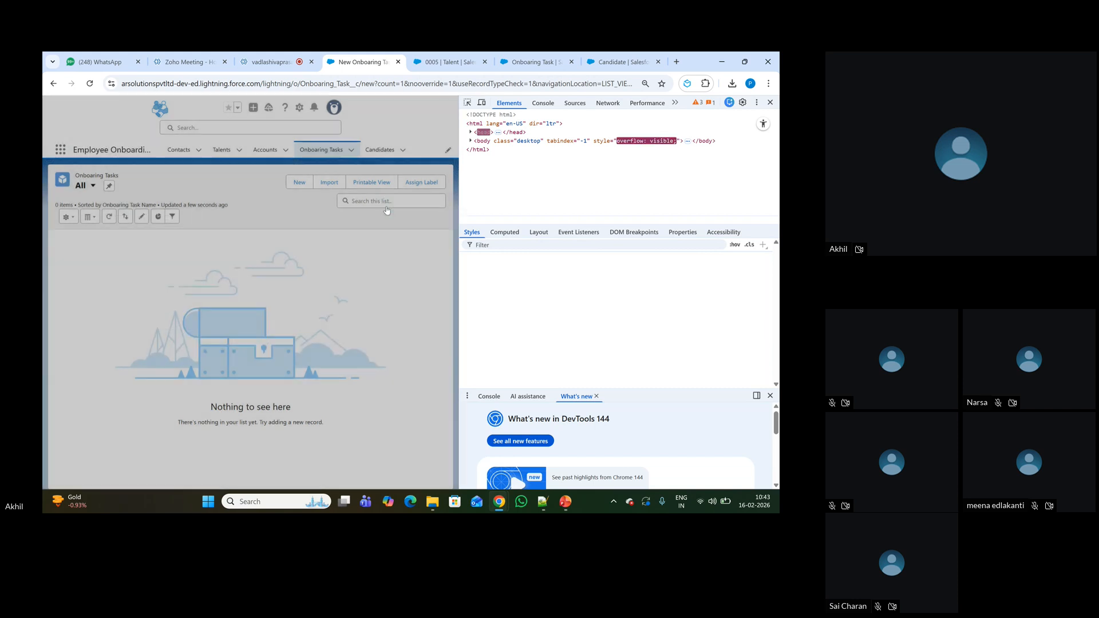
{"action": "key", "text": "F12"}
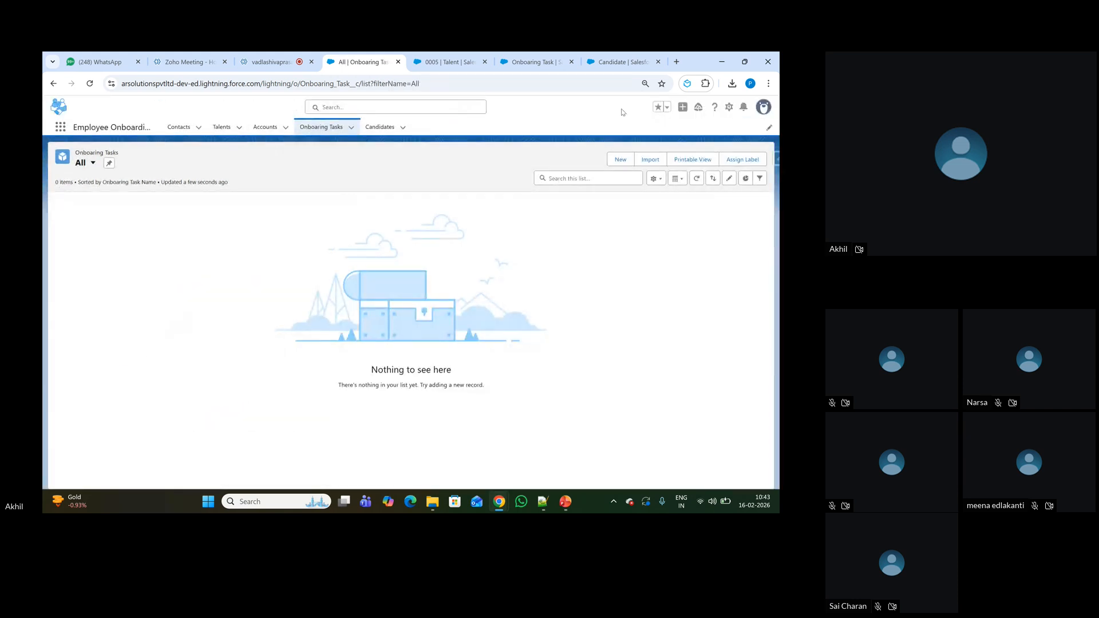
Step: Log out of Salesforce, and open the login.salesforce.com sign-in page from its saved entry in Google Password Manager
{"action": "left_click", "coordinate": [765, 108]}
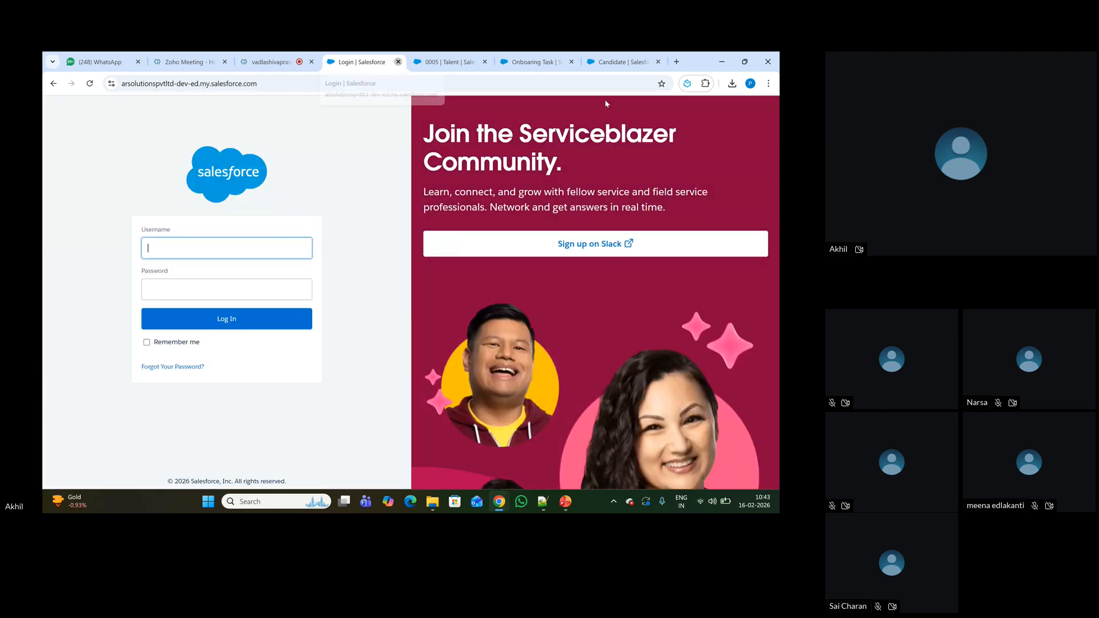
{"action": "left_click", "coordinate": [399, 62]}
{"action": "left_click", "coordinate": [769, 83]}
{"action": "mouse_move", "coordinate": [700, 178]}
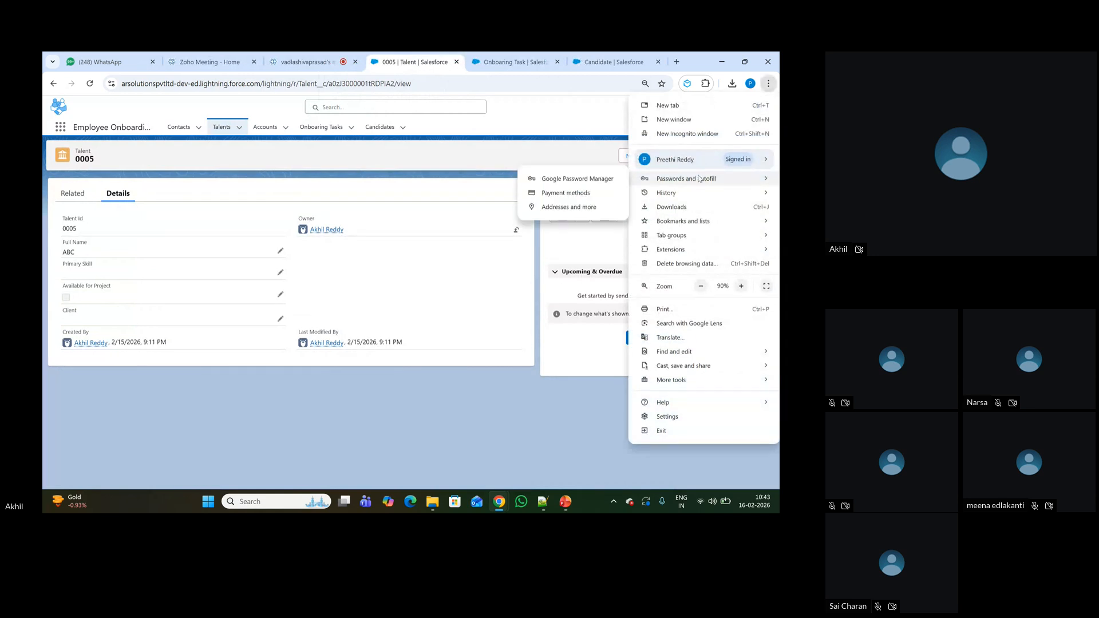
{"action": "left_click", "coordinate": [557, 180]}
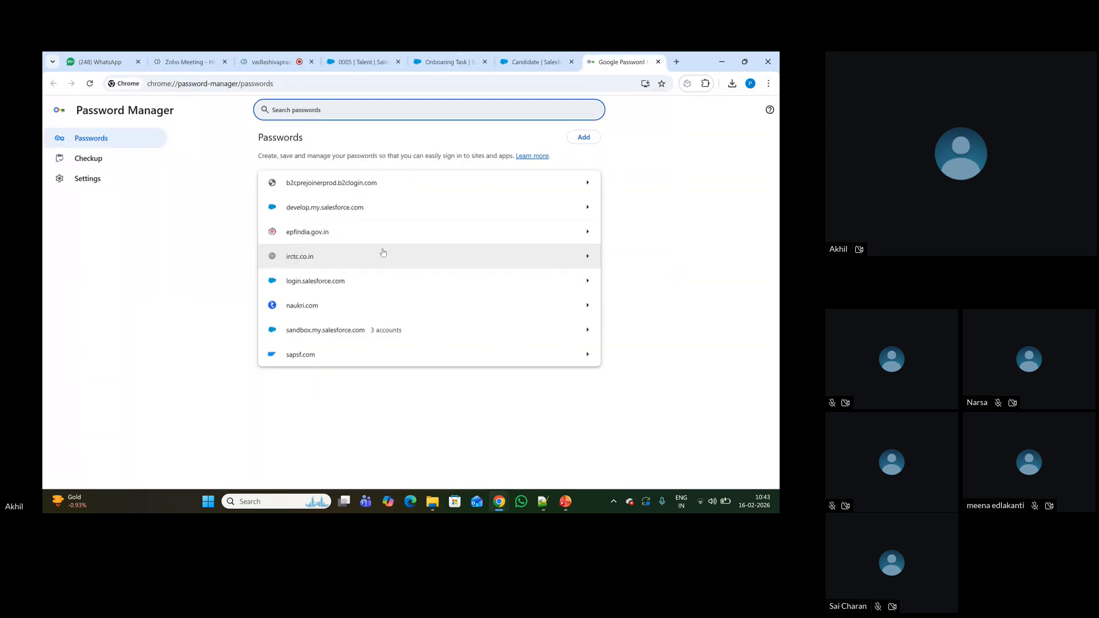
{"action": "left_click", "coordinate": [320, 282]}
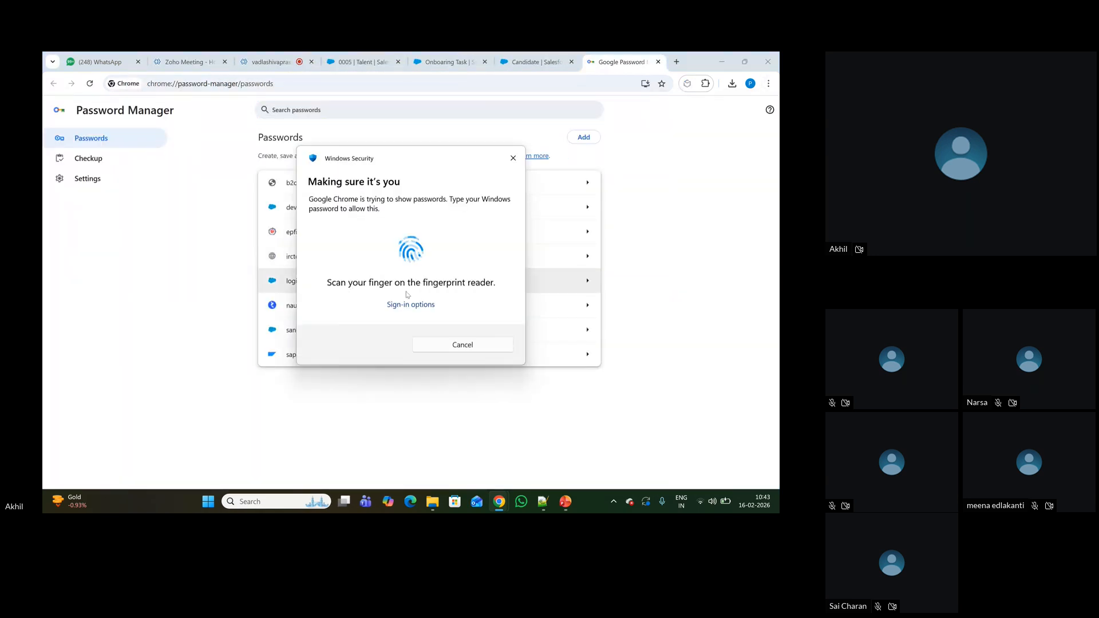
{"action": "left_click", "coordinate": [421, 304]}
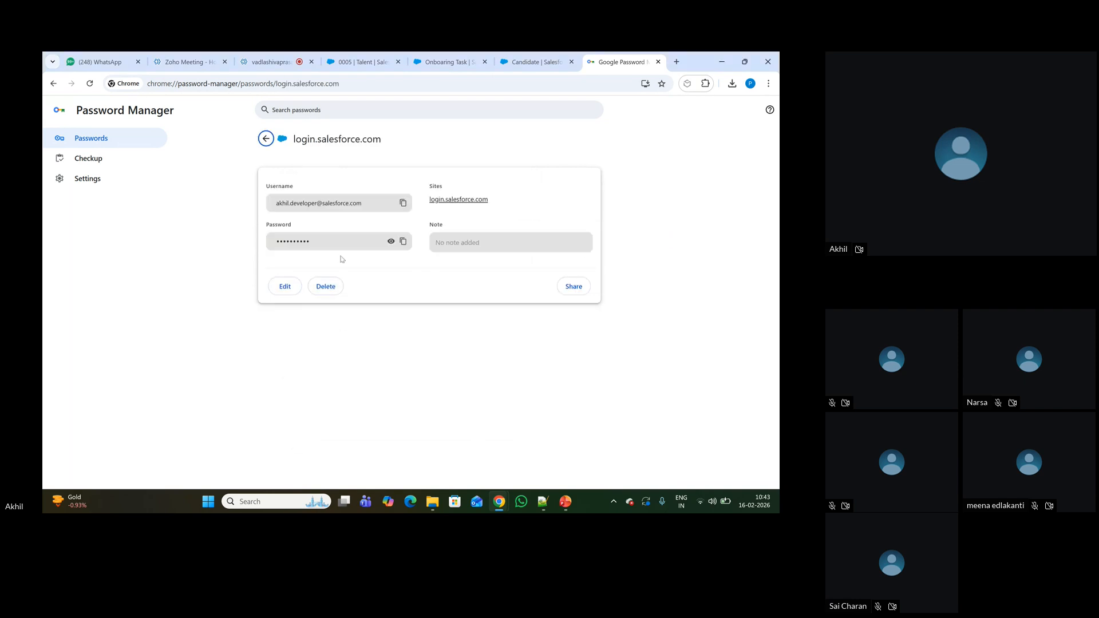
{"action": "left_click", "coordinate": [450, 202]}
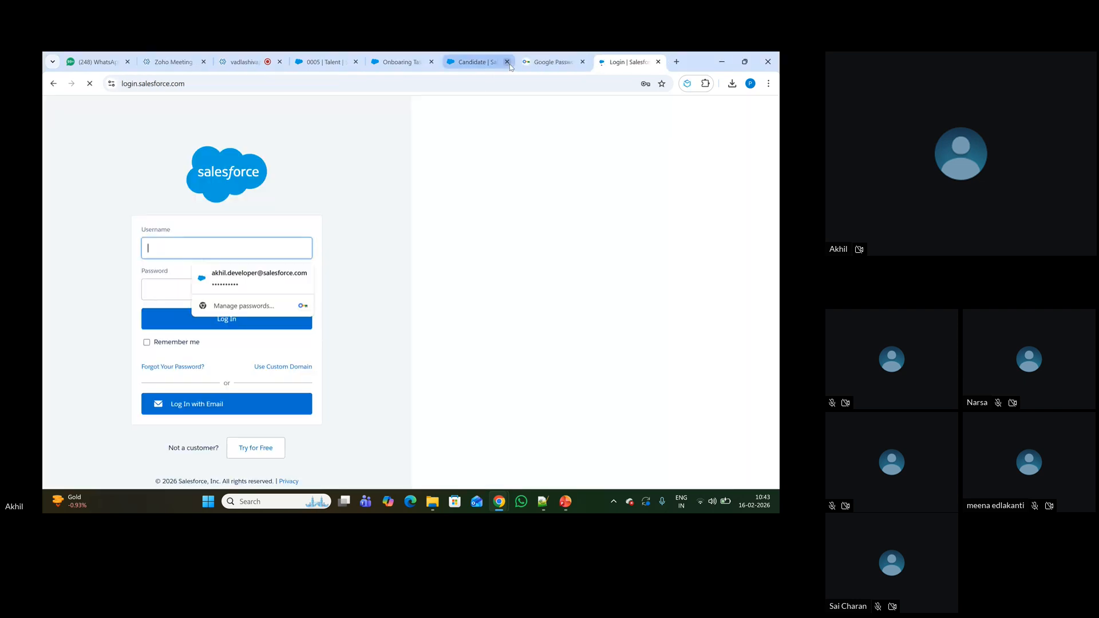
Step: Log in to Salesforce with the saved username and password, and reload the Talent 0005 record page
{"action": "key", "text": "Down"}
{"action": "key", "text": "Return"}
{"action": "key", "text": "Return"}
{"action": "left_click", "coordinate": [396, 63]}
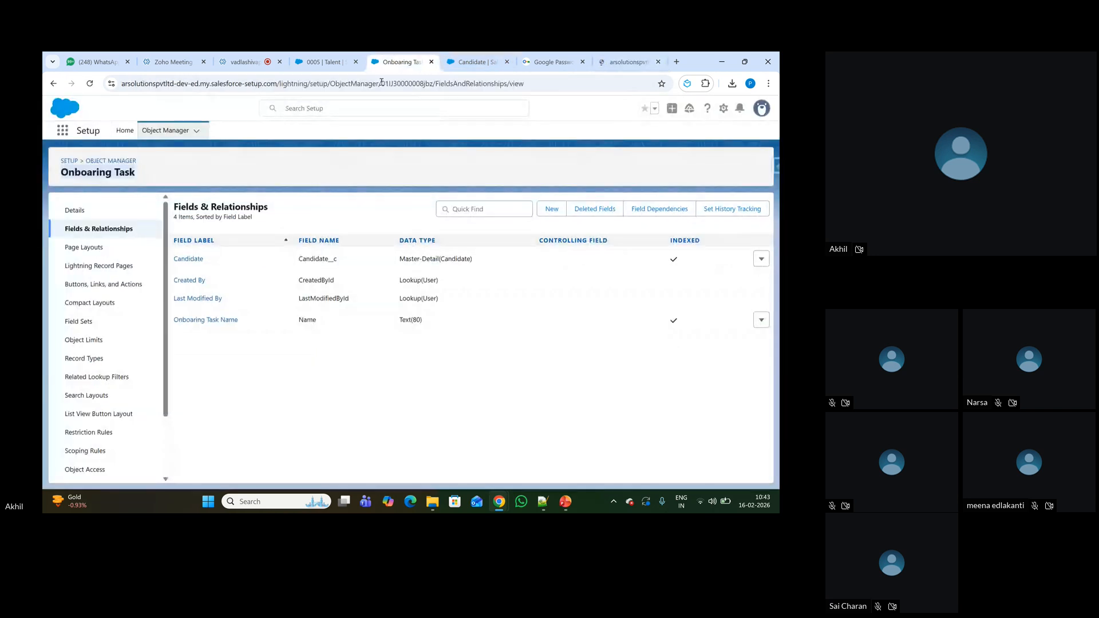
{"action": "left_click", "coordinate": [327, 64]}
{"action": "left_click", "coordinate": [620, 65]}
{"action": "left_click", "coordinate": [334, 59]}
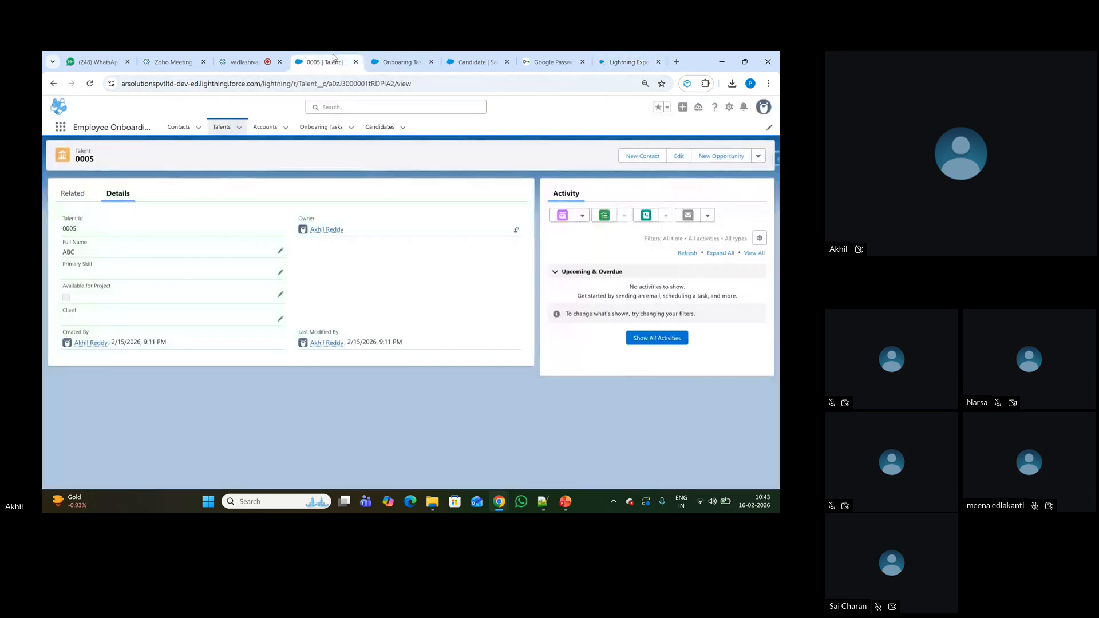
{"action": "key", "text": "F5"}
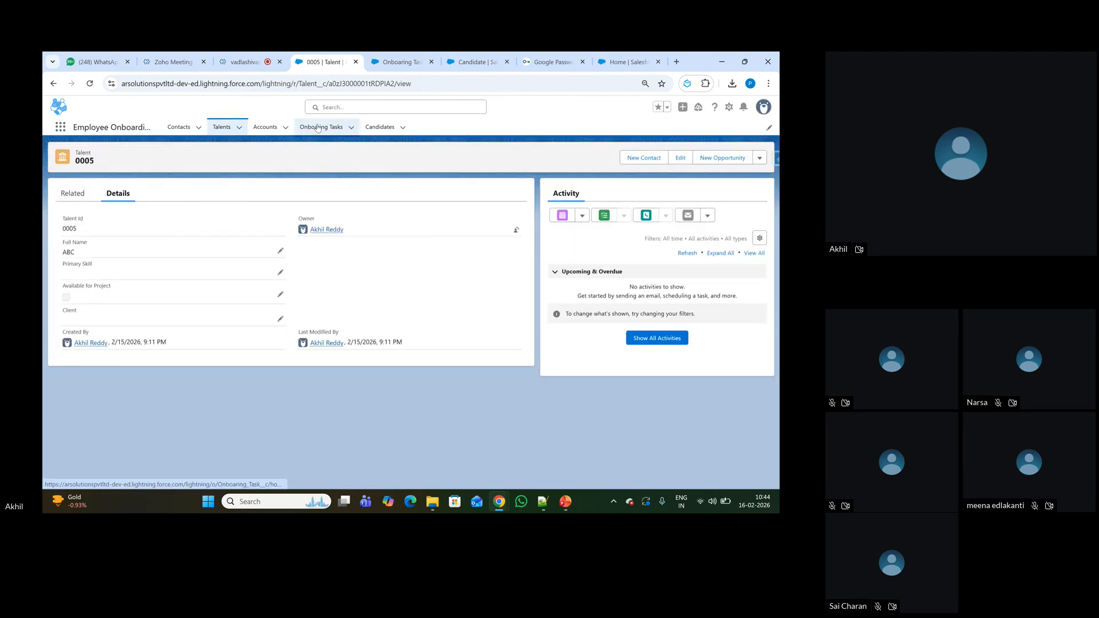
Step: Start a new Onboaring Task record and name it Task 1
{"action": "left_click", "coordinate": [331, 128]}
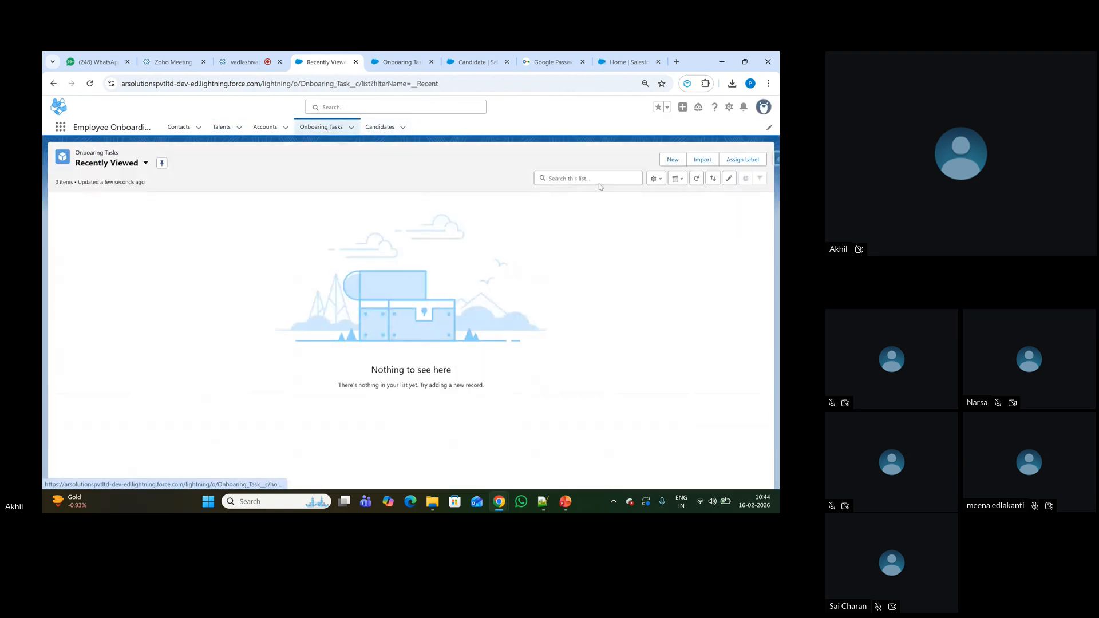
{"action": "left_click", "coordinate": [673, 161]}
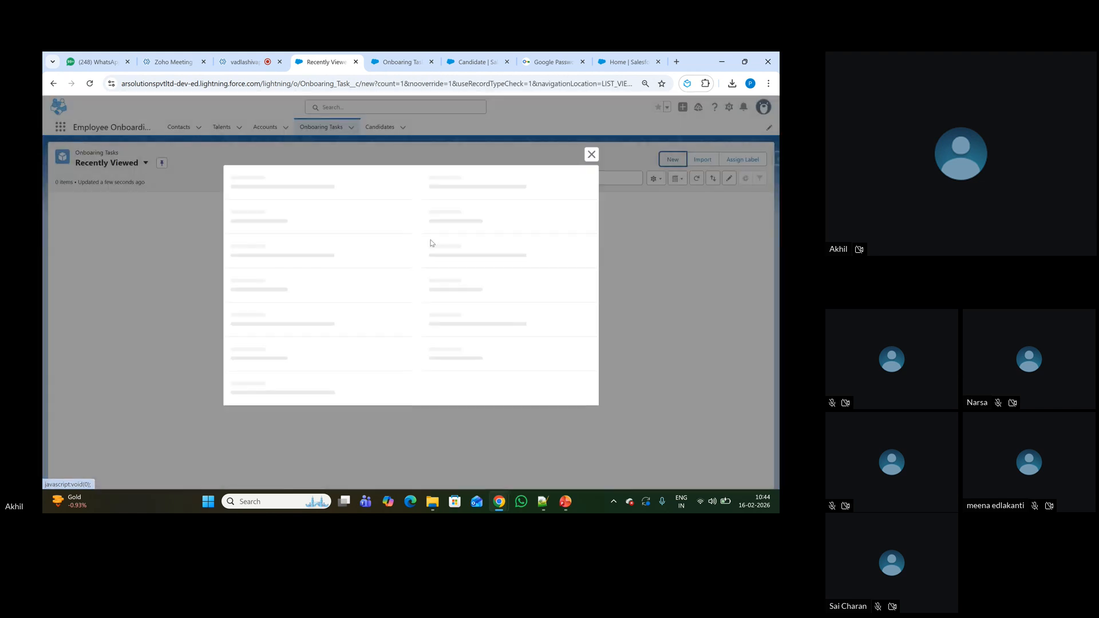
{"action": "left_click", "coordinate": [272, 286]}
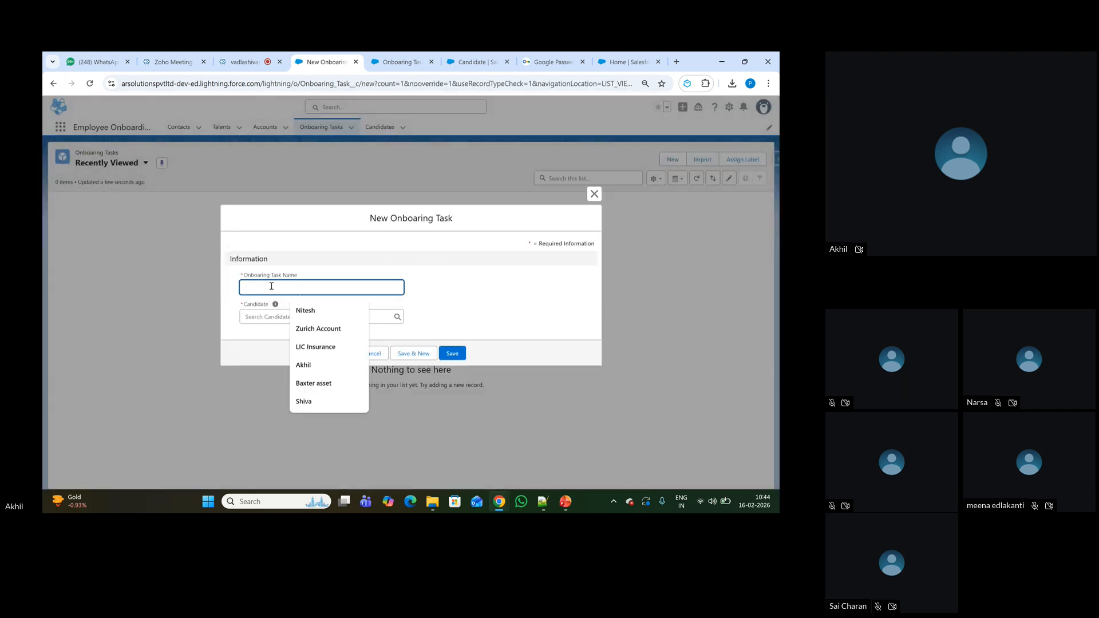
{"action": "type", "text": "Ta"}
{"action": "key", "text": "BackSpace"}
{"action": "key", "text": "BackSpace"}
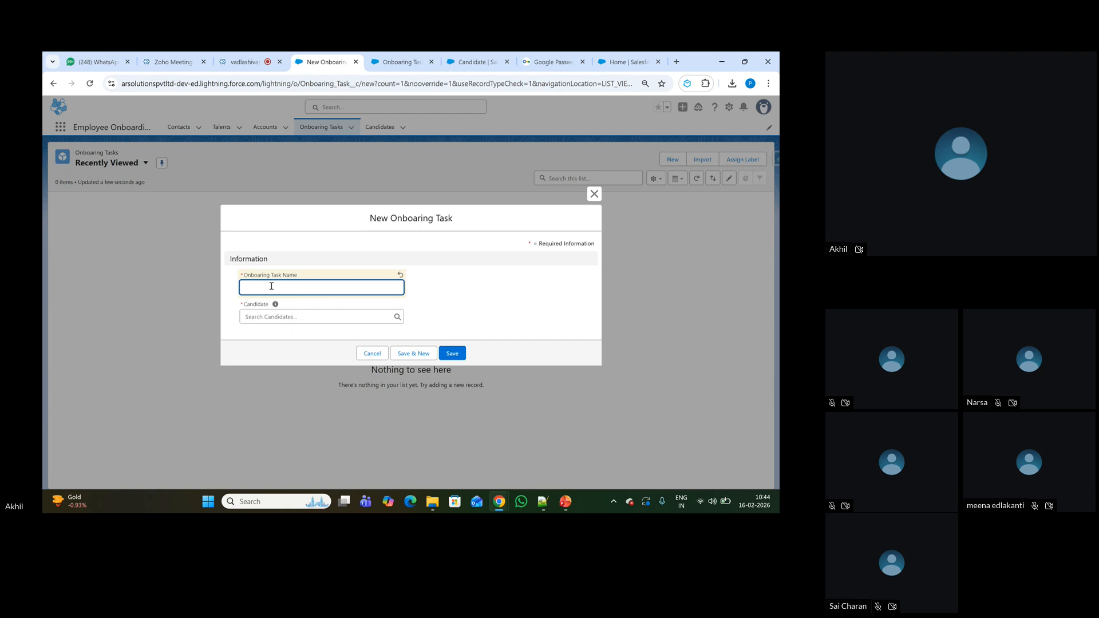
{"action": "type", "text": "Employee"}
{"action": "key", "text": "BackSpace"}
{"action": "key", "text": "BackSpace"}
{"action": "key", "text": "BackSpace"}
{"action": "key", "text": "BackSpace"}
{"action": "key", "text": "BackSpace"}
{"action": "key", "text": "BackSpace"}
{"action": "key", "text": "BackSpace"}
{"action": "key", "text": "BackSpace"}
{"action": "type", "text": "Task 1"}
Step: Try to save Task 1 without a candidate, and go to the flagged Candidate field
{"action": "left_click", "coordinate": [244, 304]}
{"action": "left_click_drag", "start_coordinate": [239, 302], "coordinate": [234, 300]}
{"action": "left_click", "coordinate": [232, 305]}
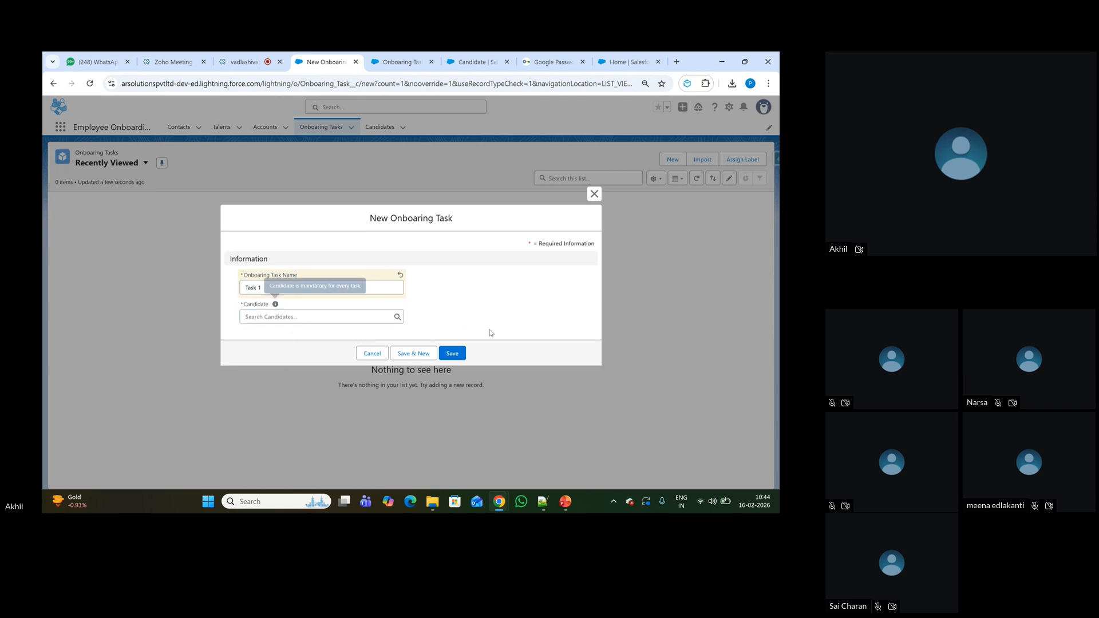
{"action": "left_click", "coordinate": [453, 355]}
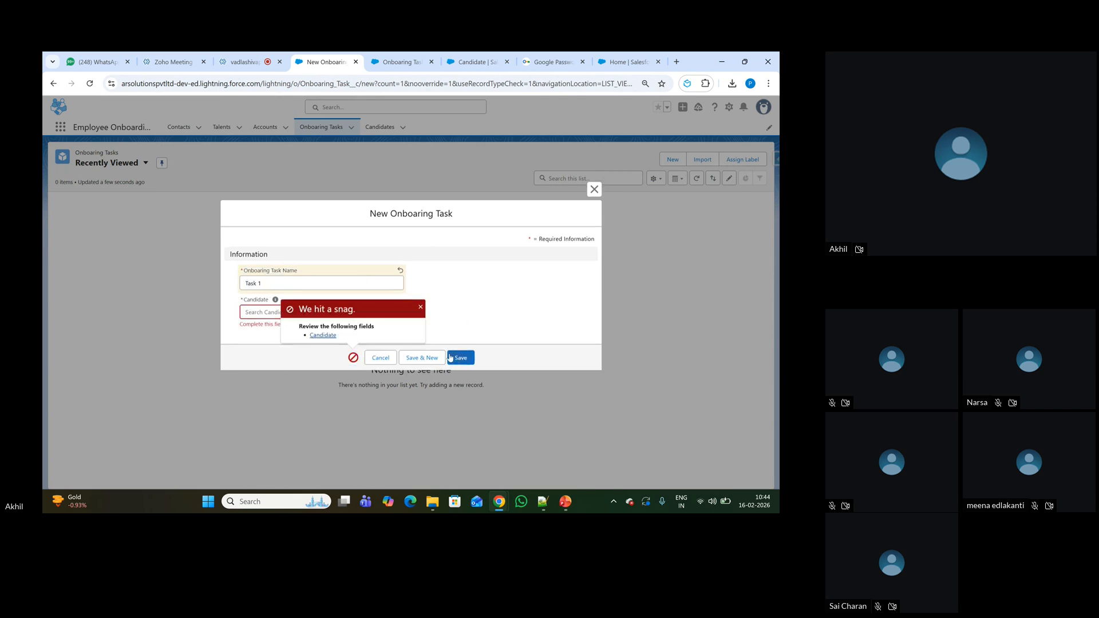
{"action": "left_click", "coordinate": [324, 336]}
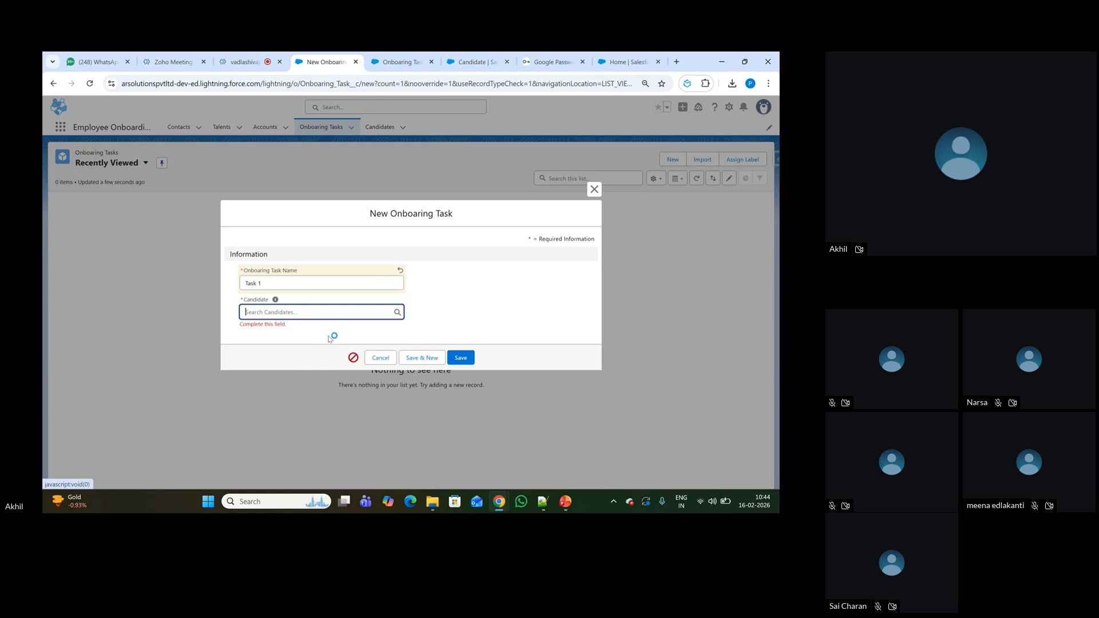
Step: Review the Master Detail Relationship slide in PowerPoint, and check the Candidate field's lookup options and help text in the task form
{"action": "left_click", "coordinate": [571, 509]}
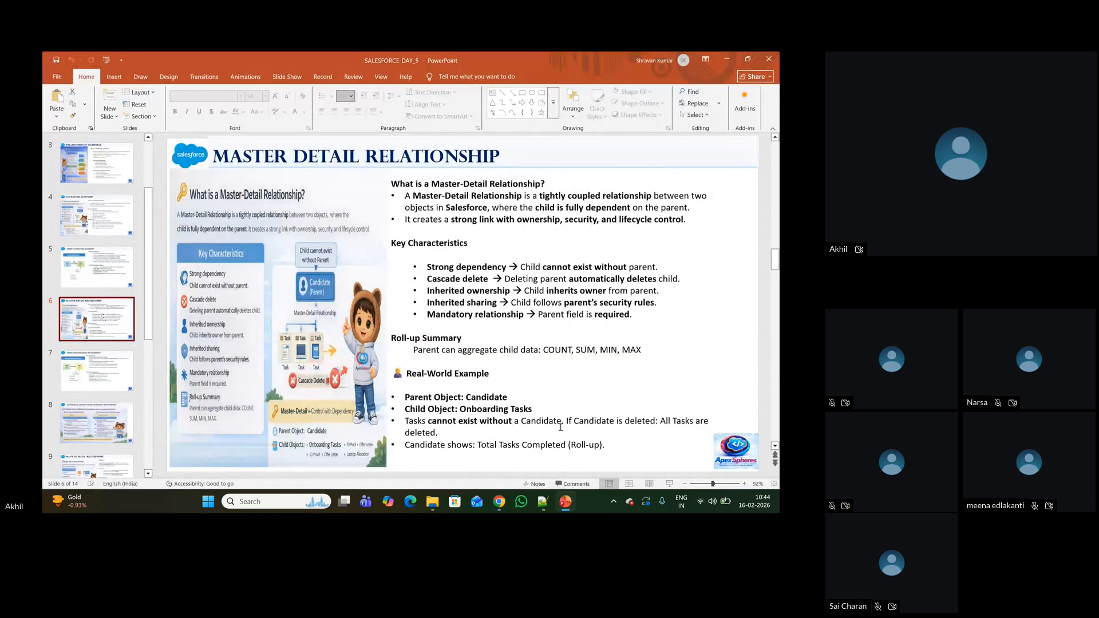
{"action": "left_click", "coordinate": [726, 59]}
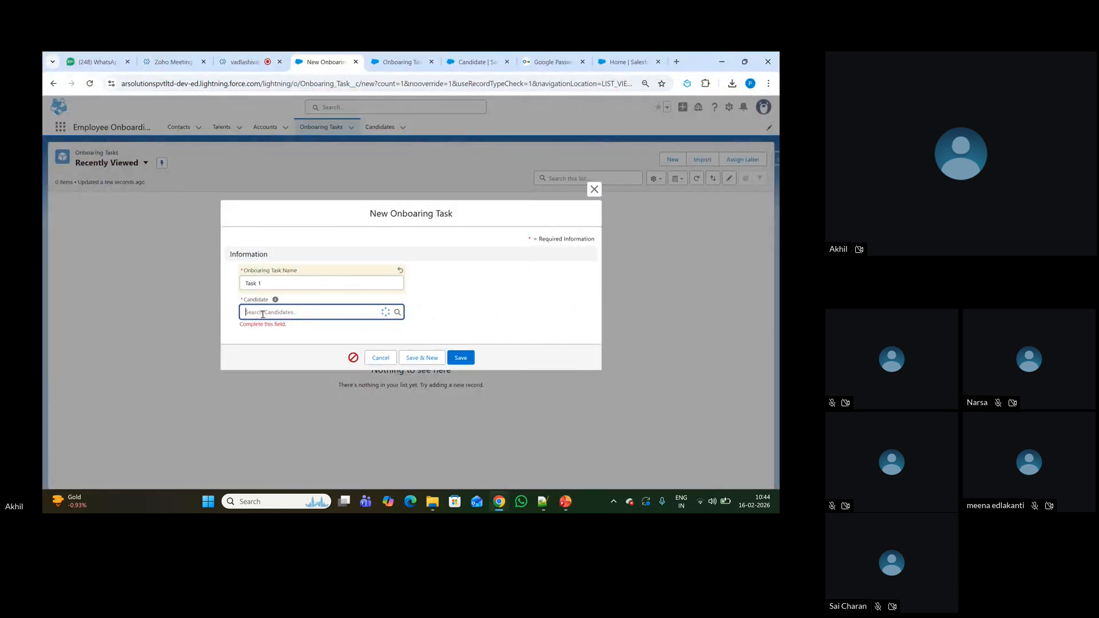
{"action": "left_click", "coordinate": [228, 327]}
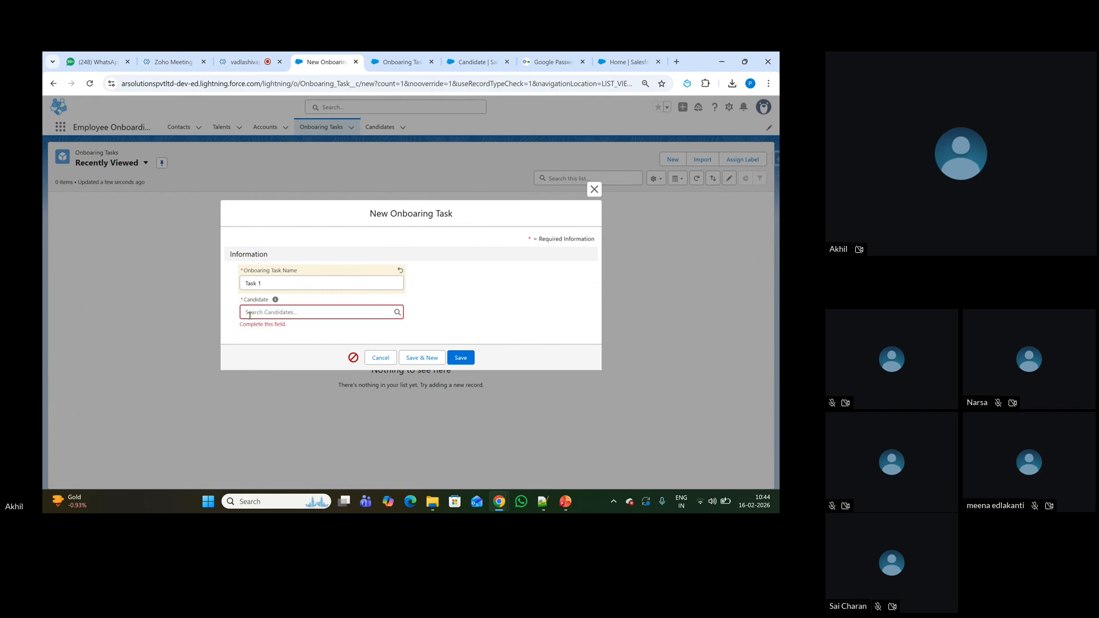
{"action": "left_click", "coordinate": [352, 356]}
{"action": "left_click", "coordinate": [323, 336]}
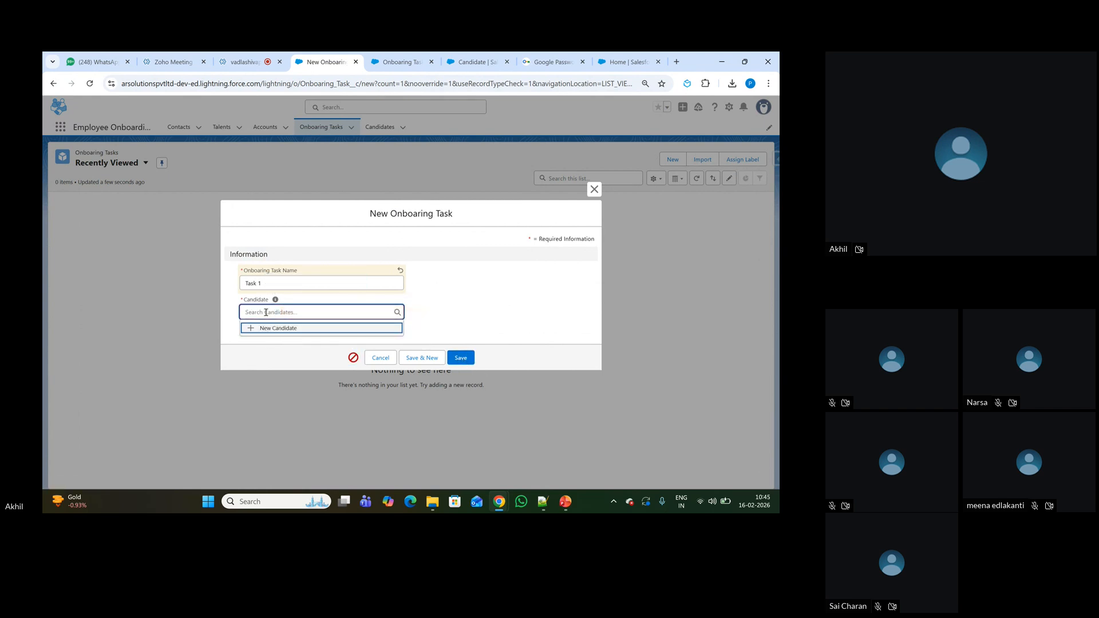
{"action": "left_click", "coordinate": [537, 296]}
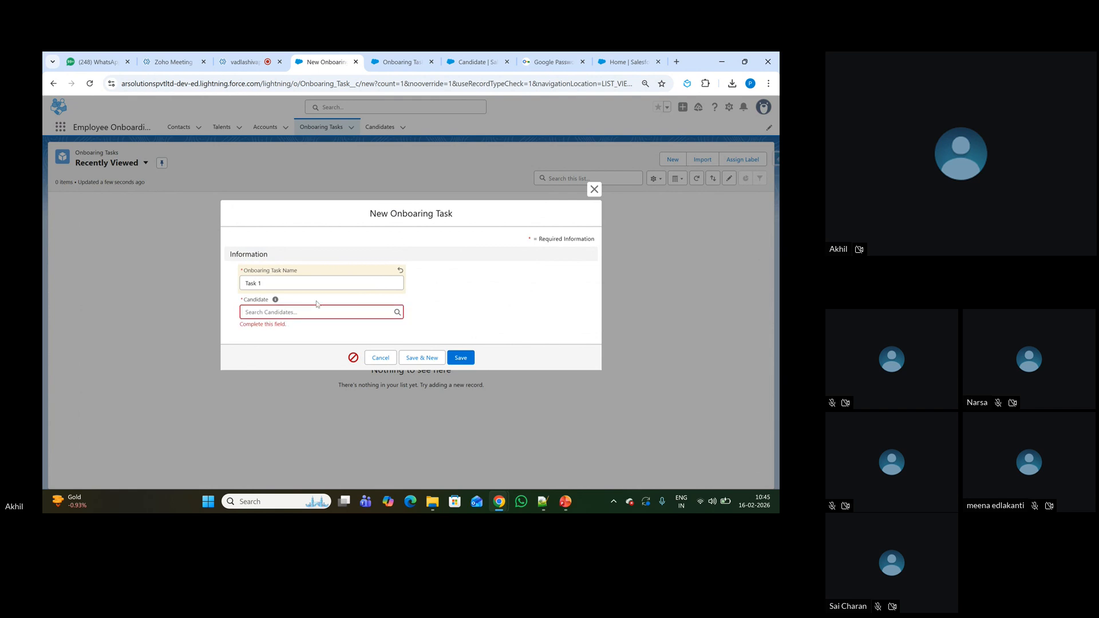
{"action": "left_click", "coordinate": [280, 309]}
{"action": "left_click", "coordinate": [529, 309]}
{"action": "mouse_move", "coordinate": [281, 302]}
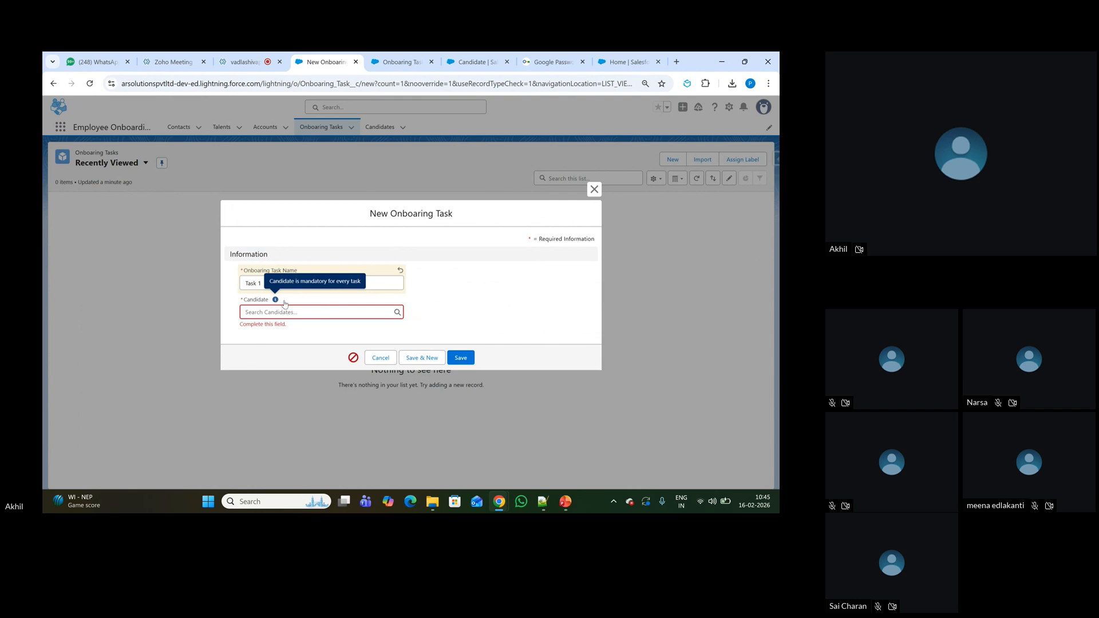
{"action": "left_click", "coordinate": [491, 64]}
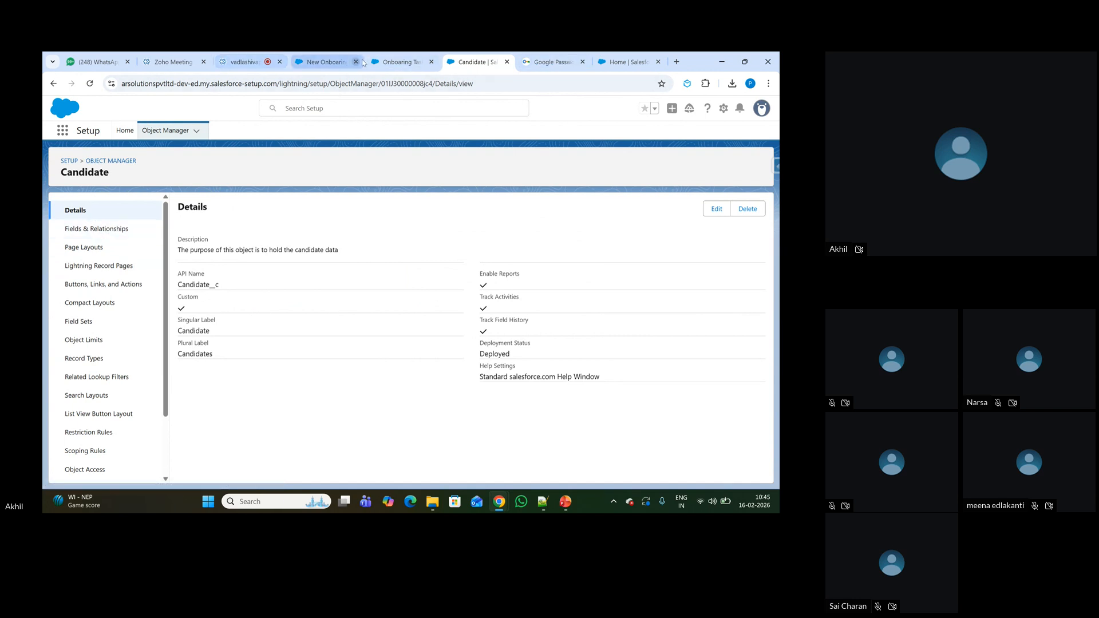
{"action": "left_click", "coordinate": [324, 62]}
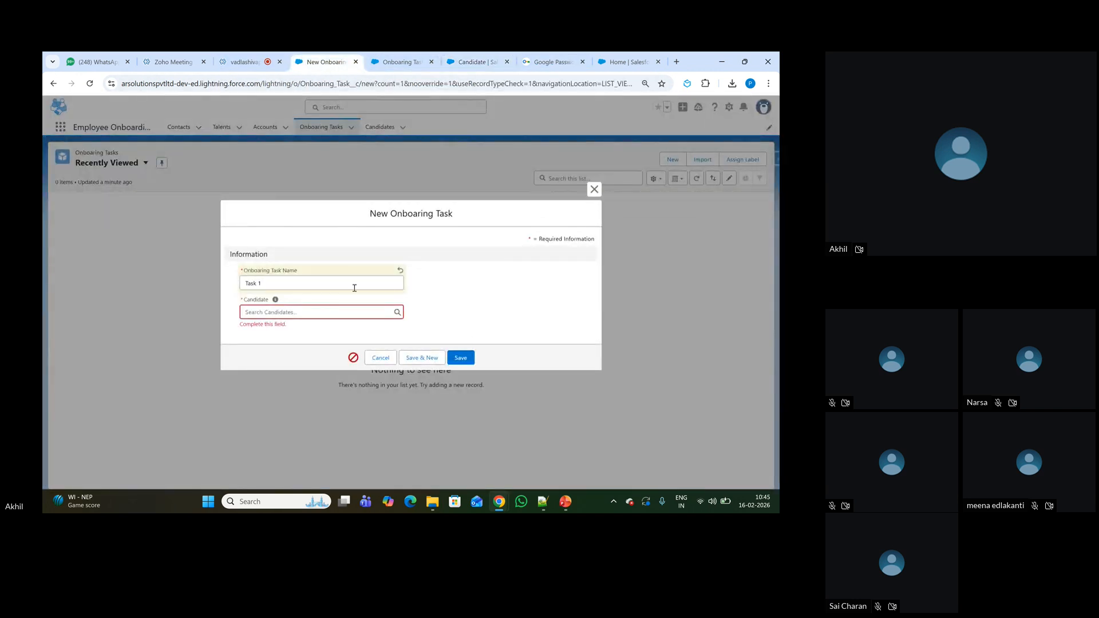
Step: Create a new candidate from the Candidate lookup by entering the candidate's name, and save Task 1 linked to that candidate
{"action": "left_click", "coordinate": [279, 310]}
{"action": "right_click", "coordinate": [274, 332]}
{"action": "left_click", "coordinate": [272, 309]}
{"action": "left_click", "coordinate": [279, 329]}
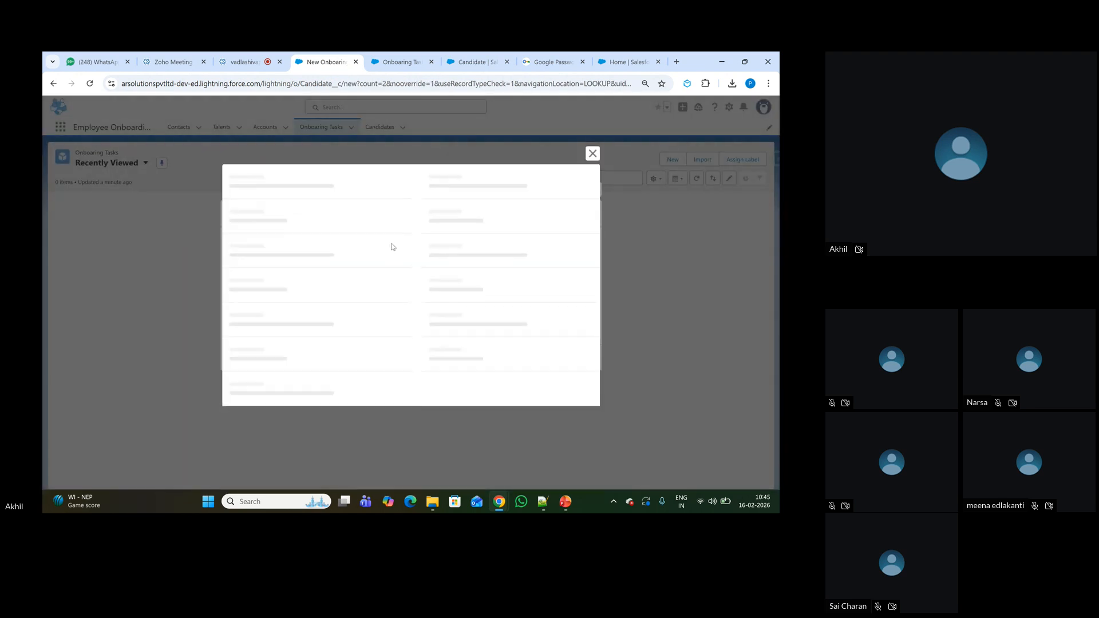
{"action": "left_click", "coordinate": [270, 302]}
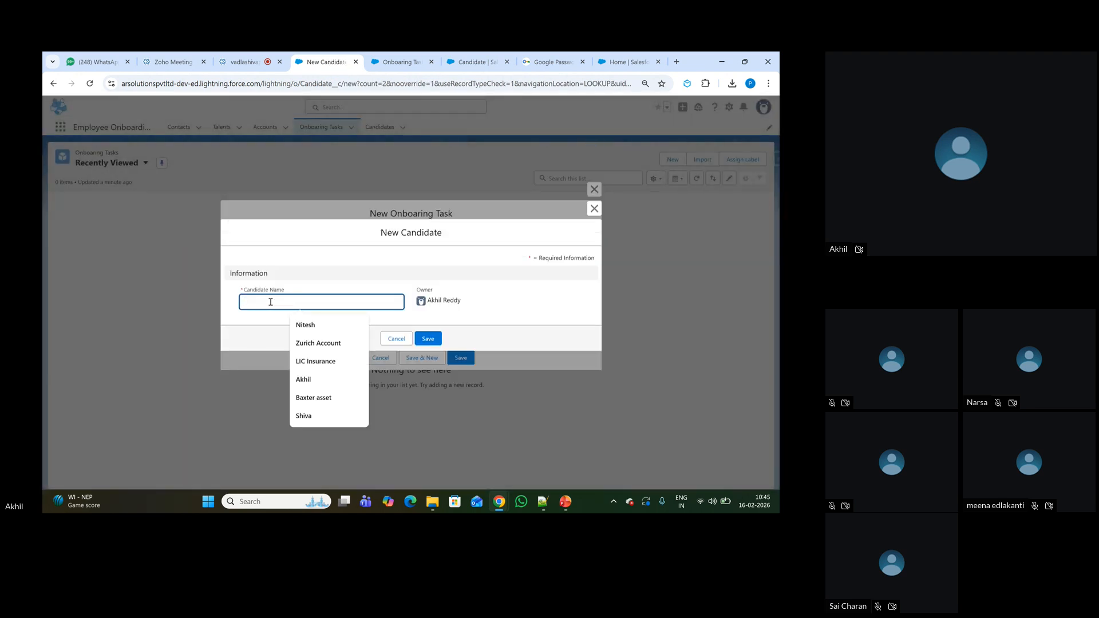
{"action": "type", "text": "Manoj"}
{"action": "left_click", "coordinate": [434, 344]}
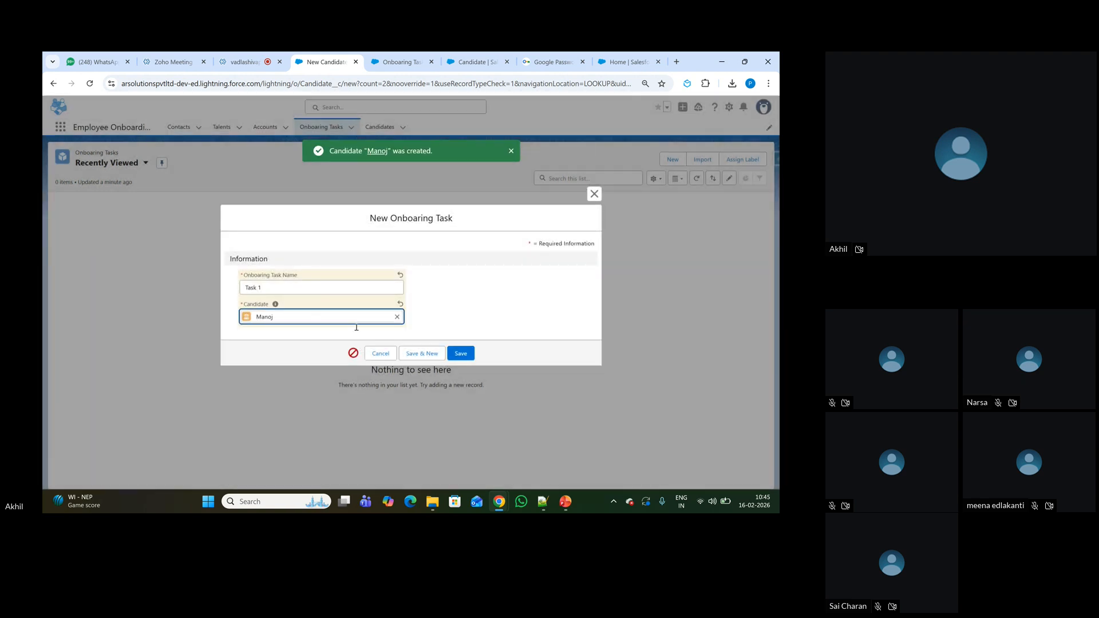
{"action": "left_click", "coordinate": [473, 355]}
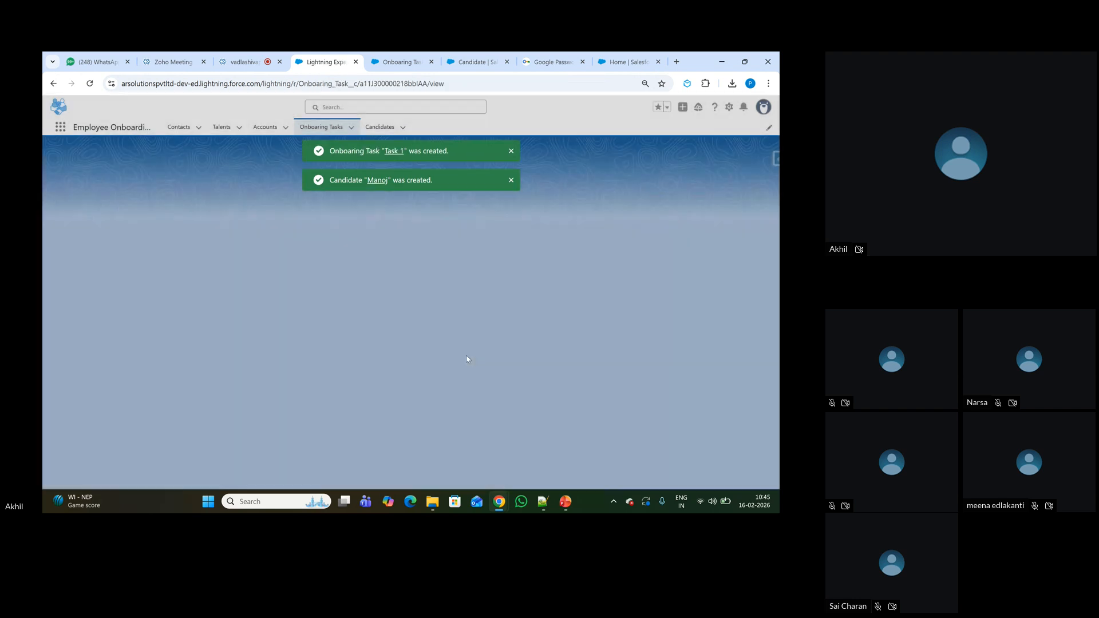
{"action": "left_click", "coordinate": [511, 151]}
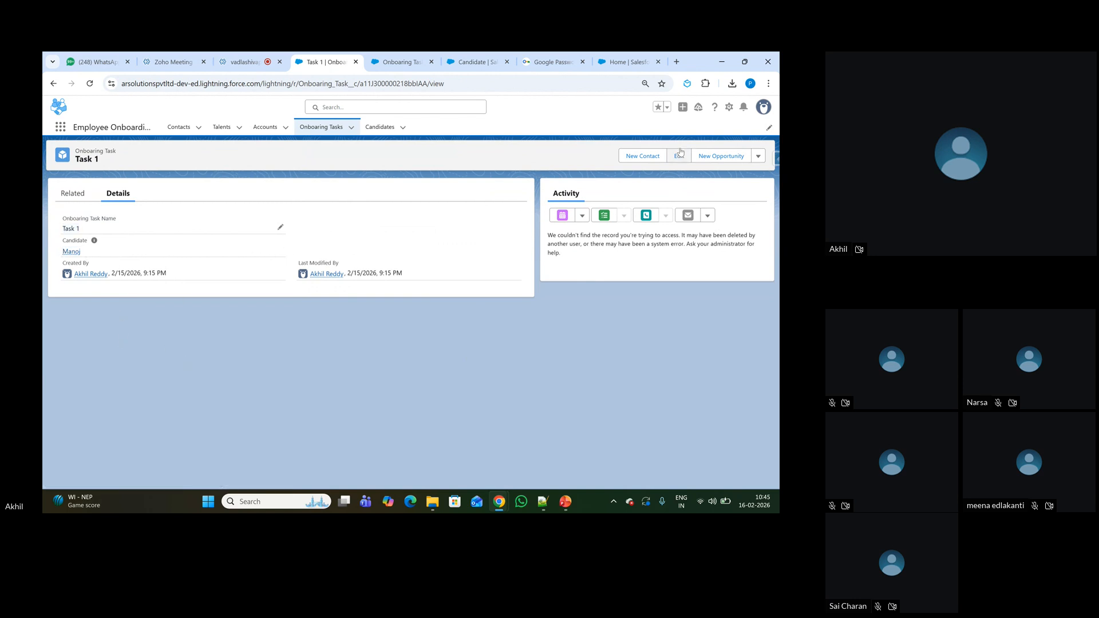
Step: Open the Onboaring Task object's Candidate field definition in Object Manager, and examine its help text and master-detail options
{"action": "left_click", "coordinate": [729, 107]}
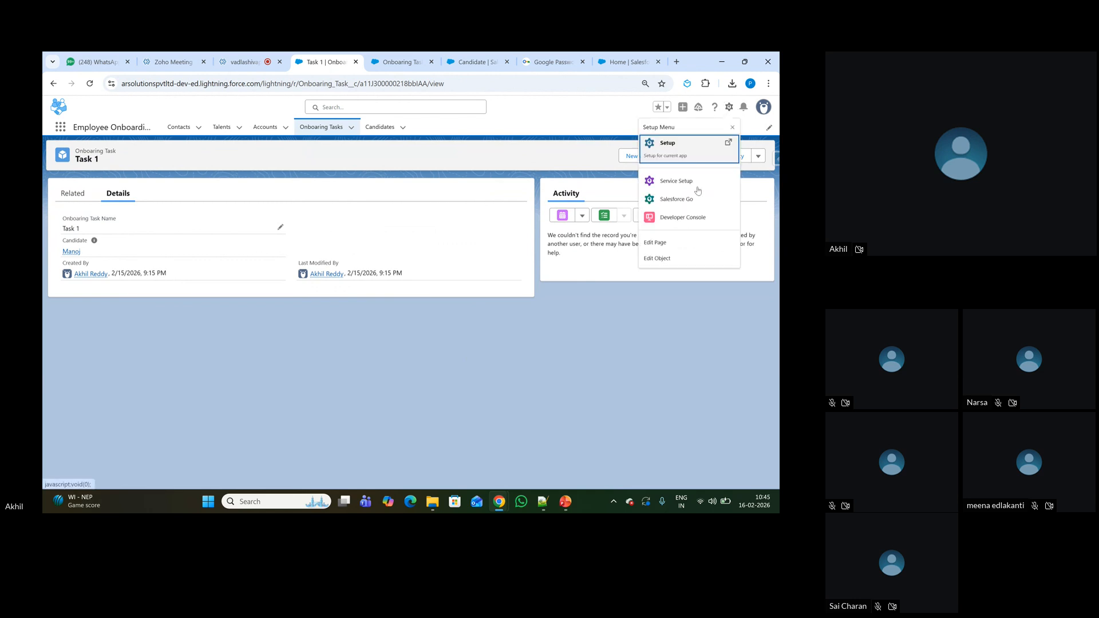
{"action": "left_click", "coordinate": [235, 344]}
{"action": "mouse_move", "coordinate": [93, 241]}
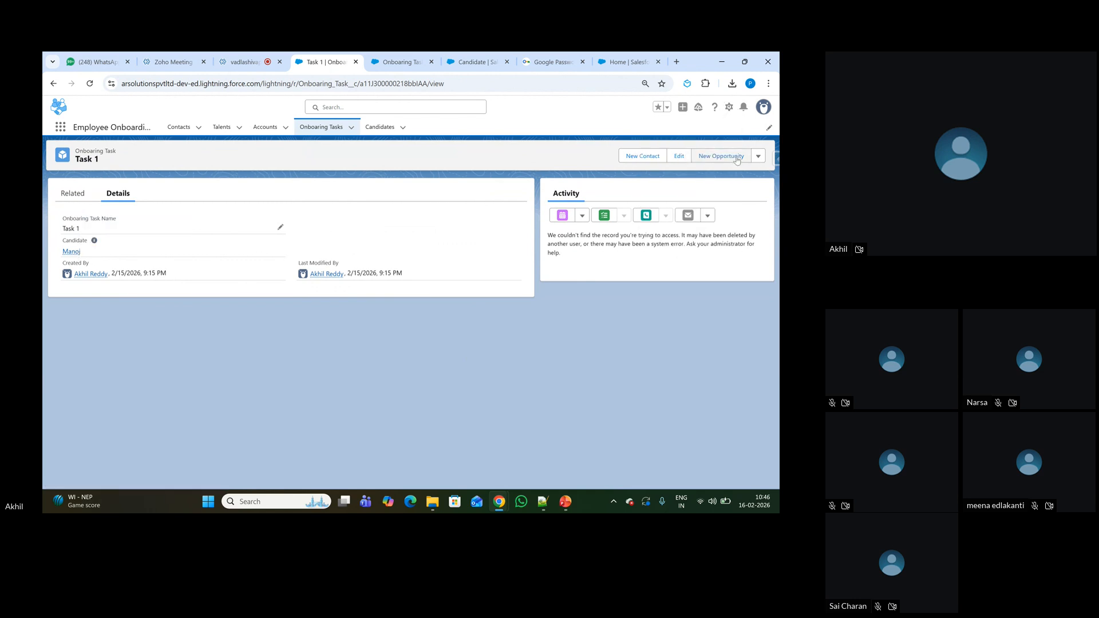
{"action": "left_click", "coordinate": [729, 107]}
{"action": "left_click", "coordinate": [670, 259]}
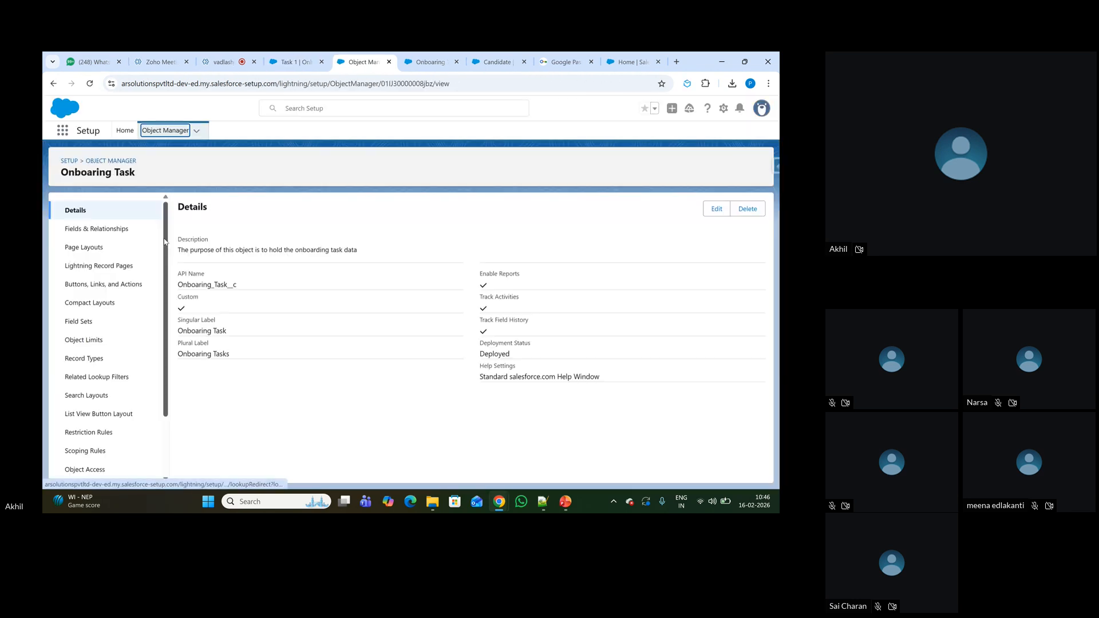
{"action": "left_click", "coordinate": [98, 229]}
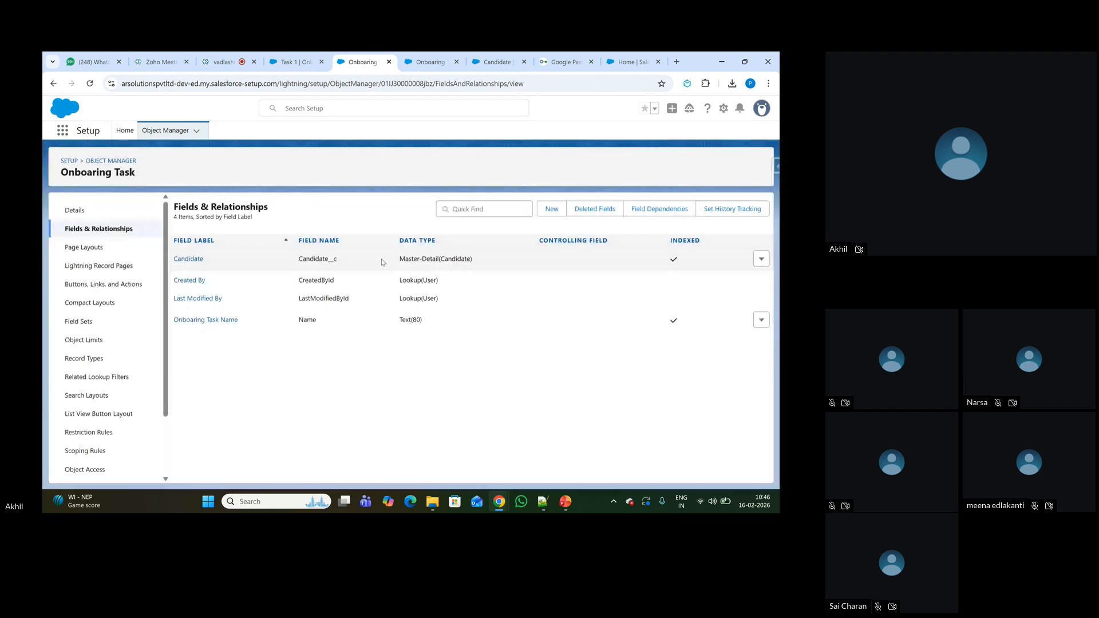
{"action": "left_click", "coordinate": [199, 261]}
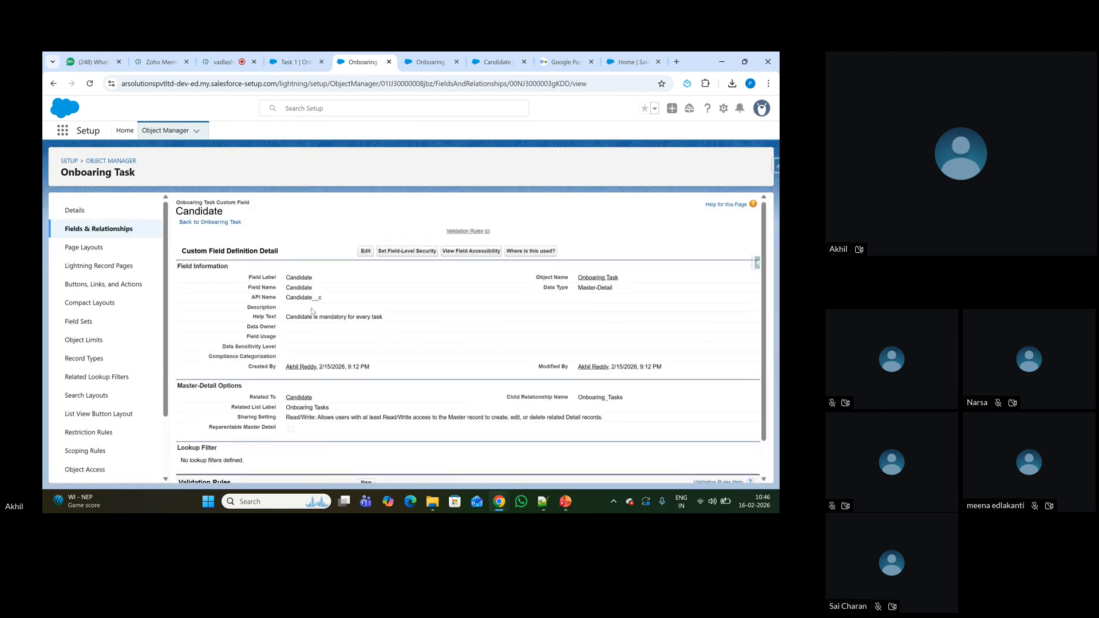
{"action": "scroll", "coordinate": [325, 365], "scroll_direction": "down", "scroll_amount": 1}
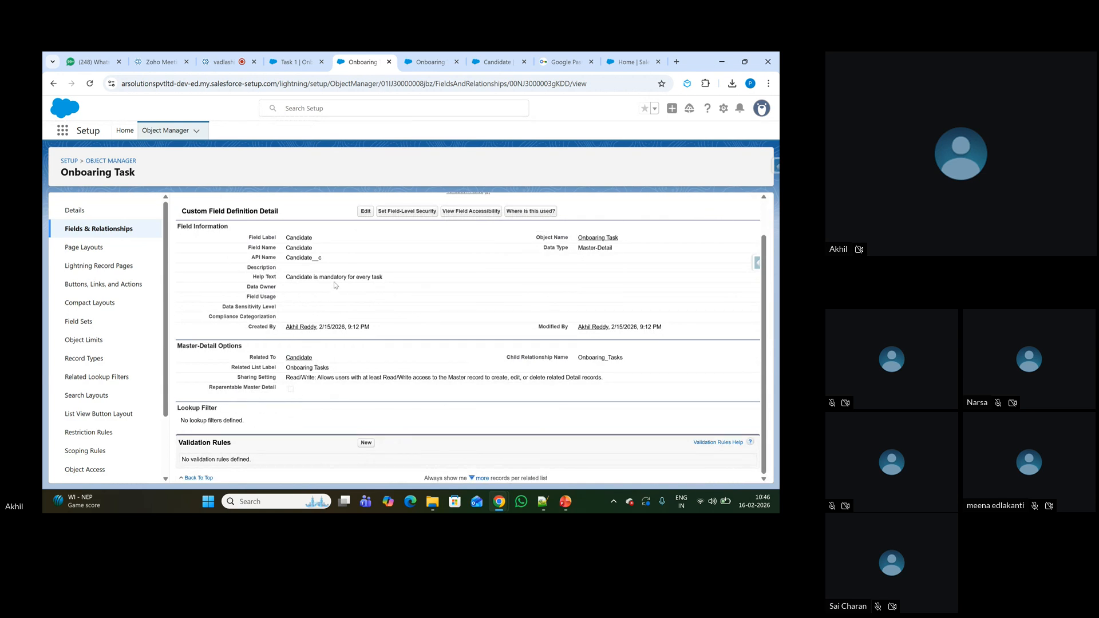
{"action": "left_click_drag", "start_coordinate": [291, 278], "coordinate": [403, 279]}
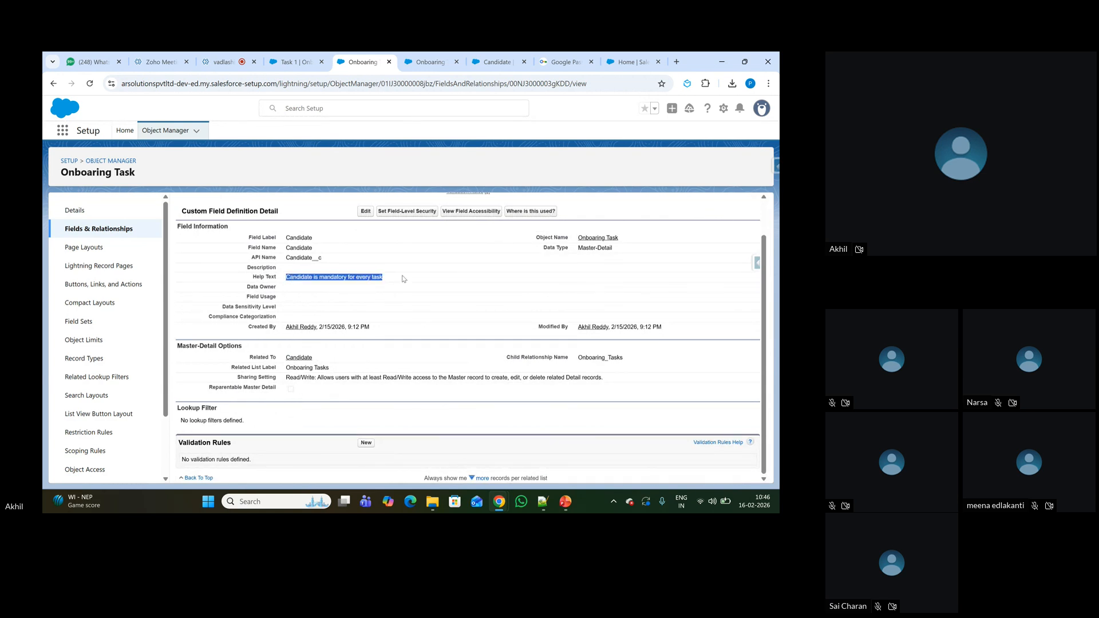
{"action": "left_click", "coordinate": [441, 61]}
{"action": "left_click", "coordinate": [485, 61]}
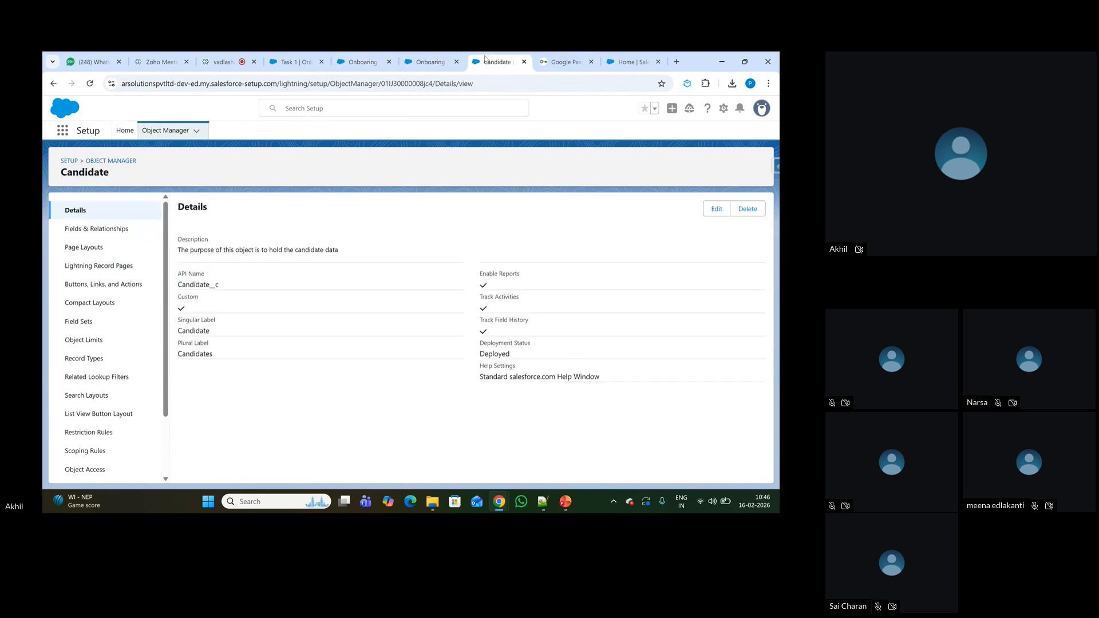
Step: Create an Onboaring Task record named Task 2, link it to the existing candidate, and save it
{"action": "left_click", "coordinate": [295, 61]}
{"action": "mouse_move", "coordinate": [93, 242]}
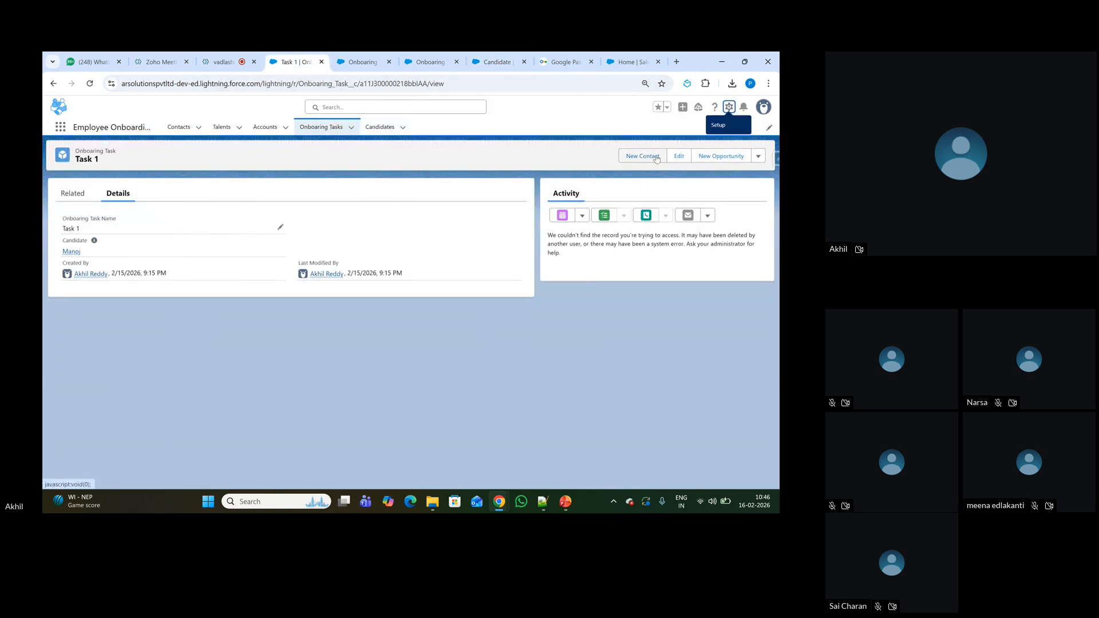
{"action": "left_click", "coordinate": [349, 130]}
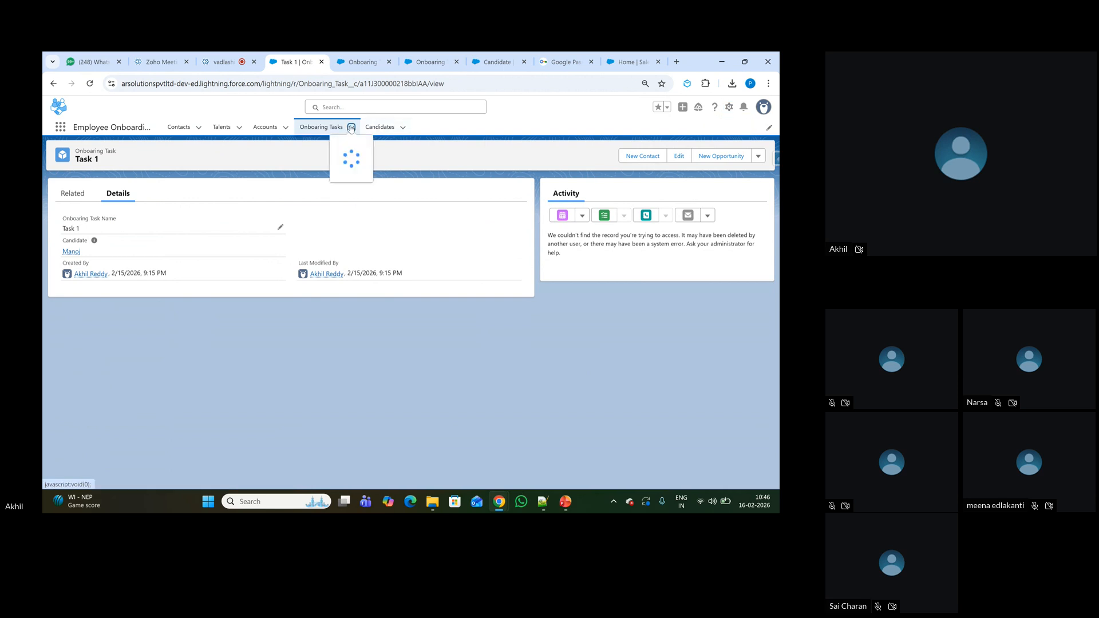
{"action": "left_click", "coordinate": [345, 146]}
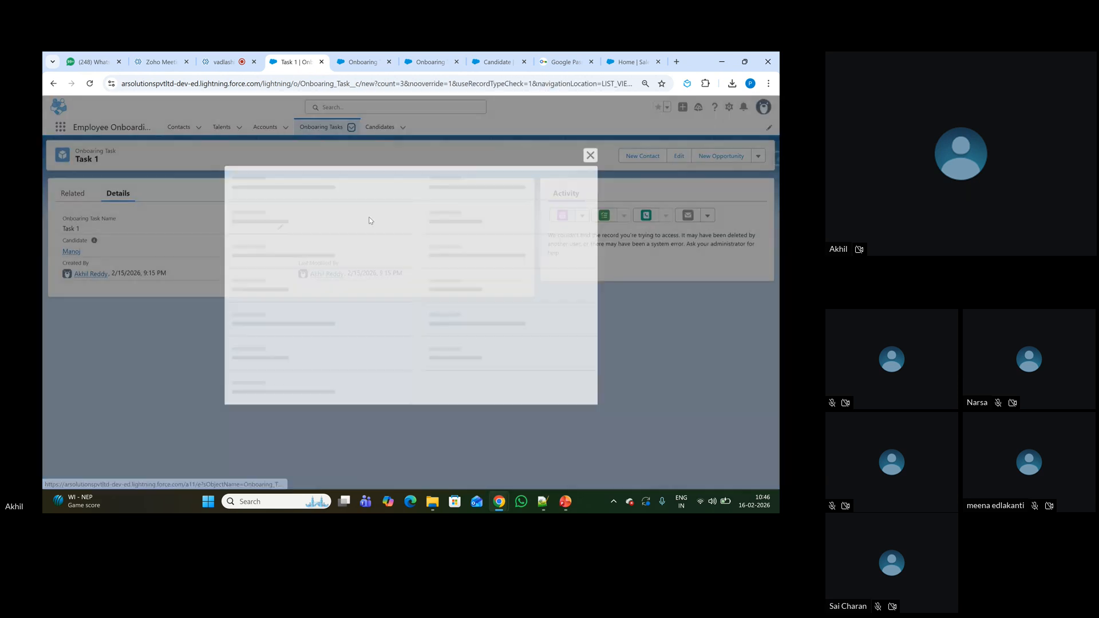
{"action": "type", "text": "Task 2"}
{"action": "key", "text": "Tab"}
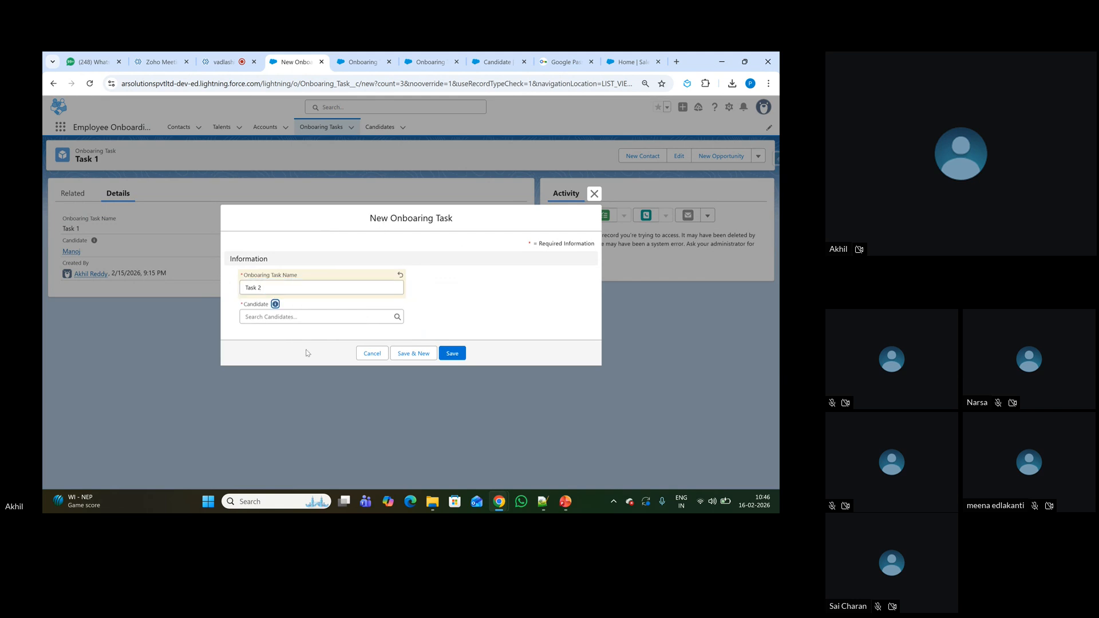
{"action": "left_click", "coordinate": [299, 318]}
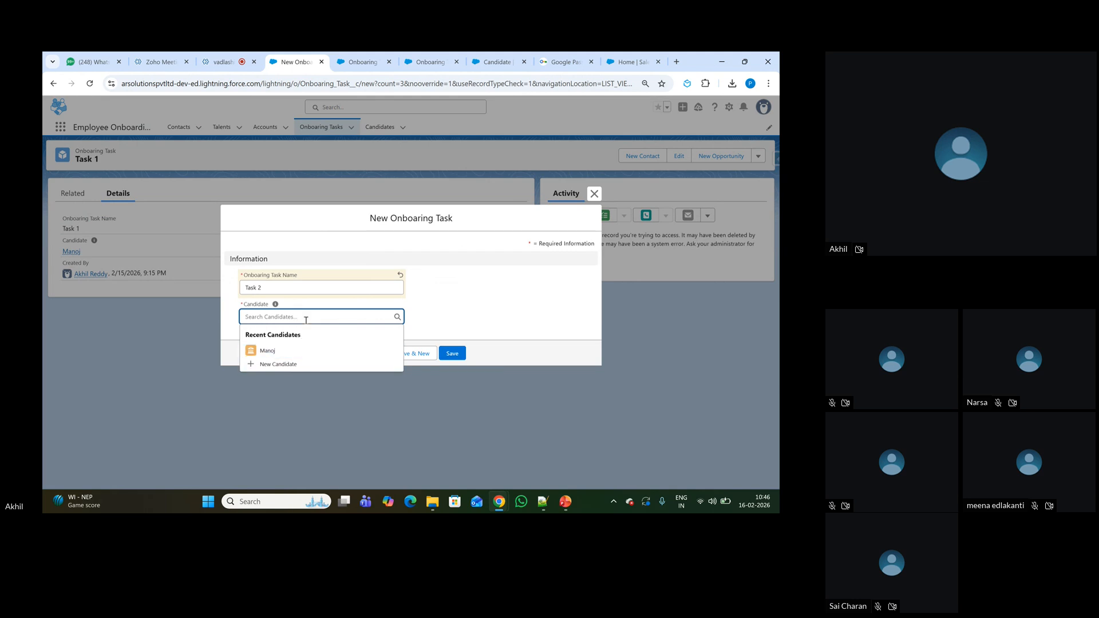
{"action": "left_click", "coordinate": [293, 355]}
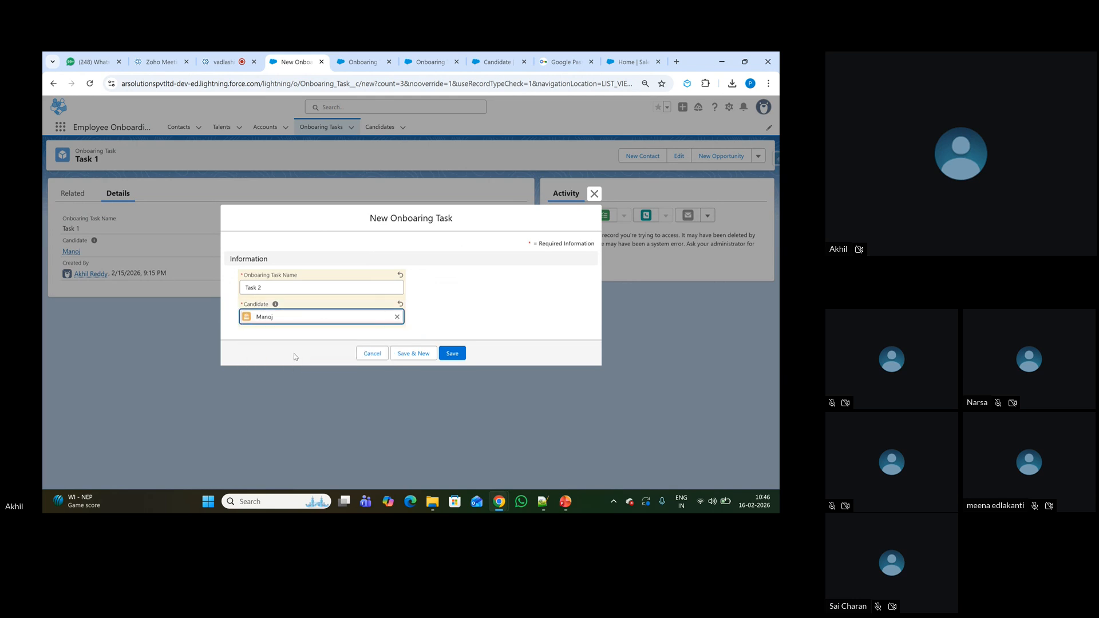
{"action": "left_click", "coordinate": [457, 353]}
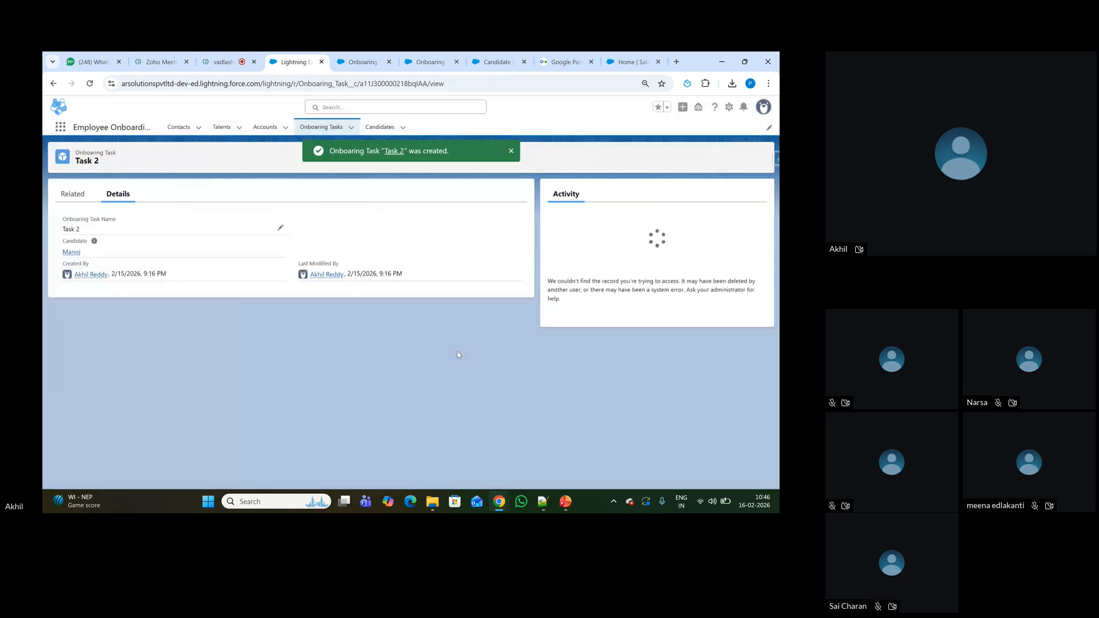
{"action": "left_click", "coordinate": [510, 152]}
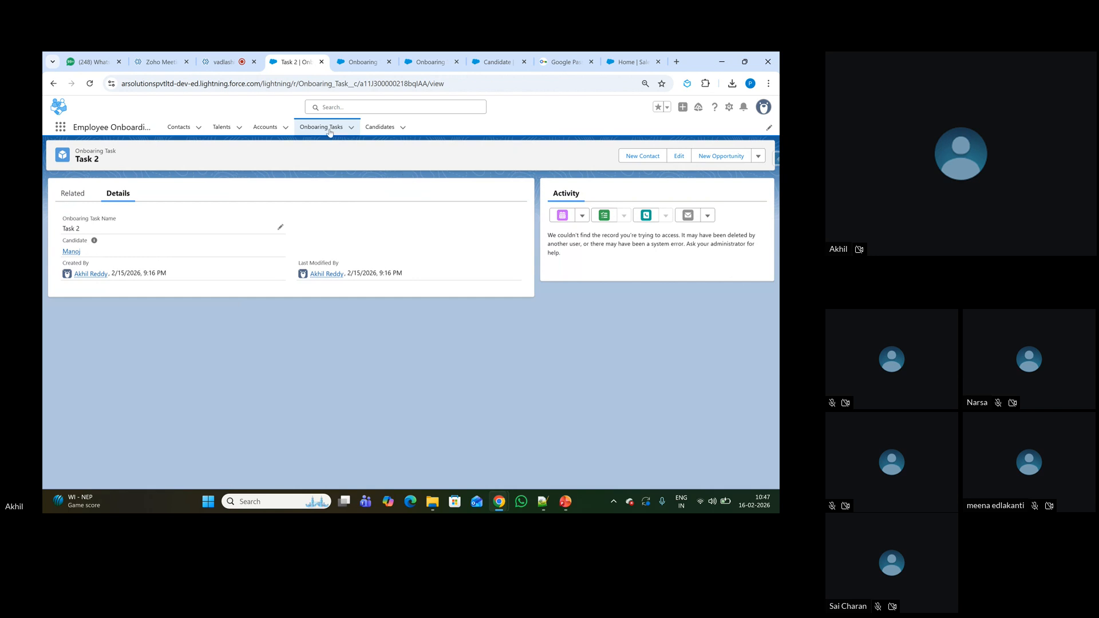
Step: Display the Candidates list, and open the Onboaring Tasks list in a separate browser tab to compare their records
{"action": "left_click", "coordinate": [379, 129]}
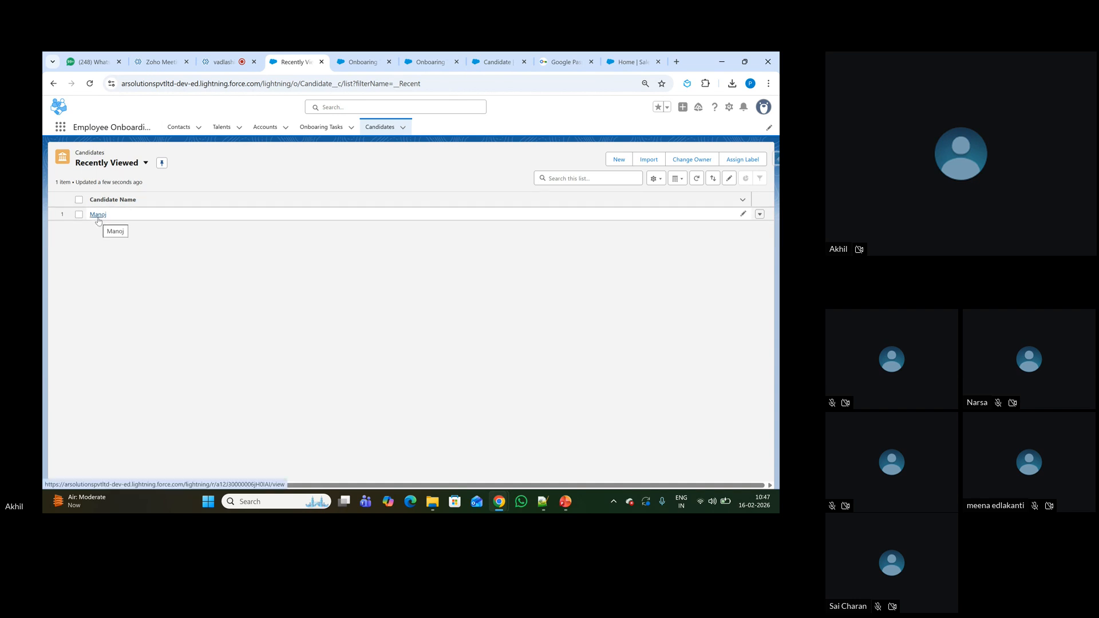
{"action": "left_click", "coordinate": [357, 65]}
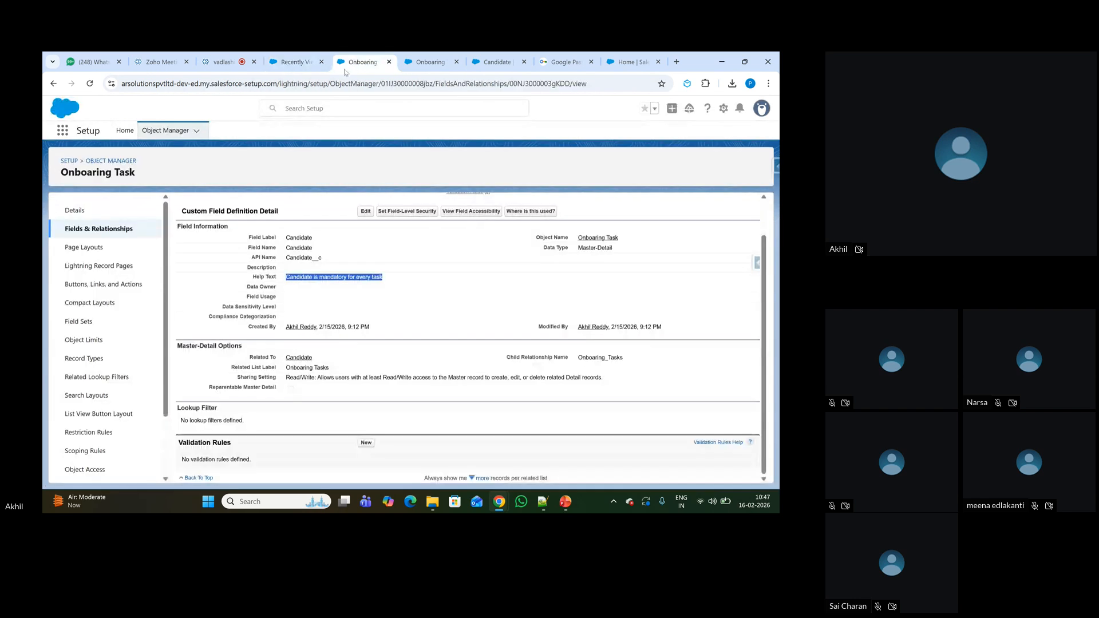
{"action": "left_click", "coordinate": [293, 63]}
{"action": "right_click", "coordinate": [324, 128]}
{"action": "left_click", "coordinate": [345, 143]}
{"action": "key", "text": "ctrl+Tab"}
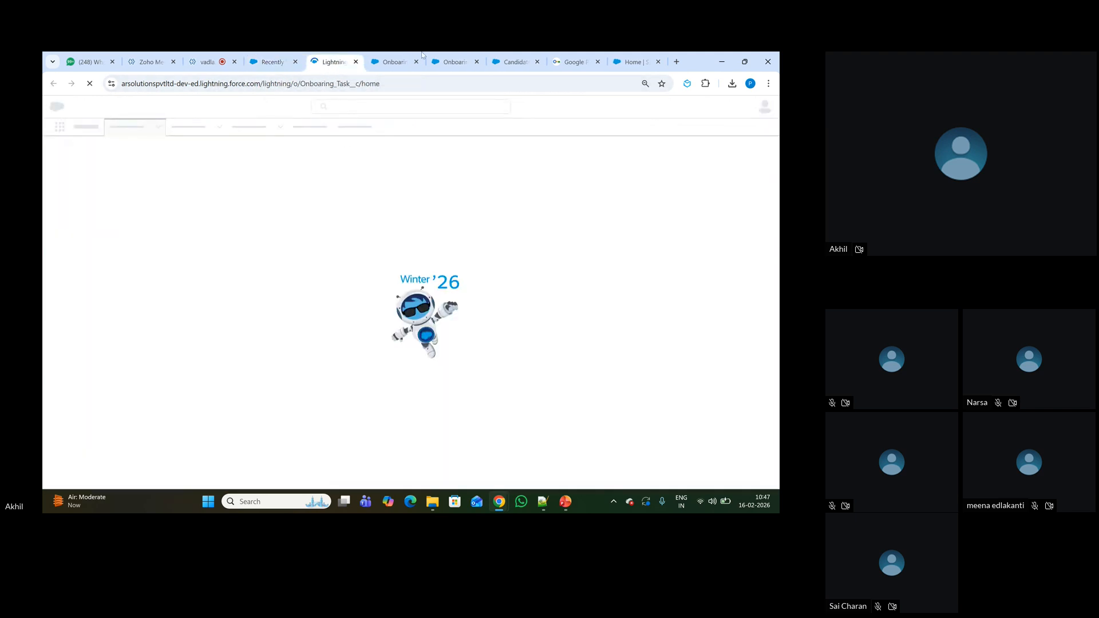
{"action": "left_click", "coordinate": [401, 61]}
{"action": "left_click", "coordinate": [335, 62]}
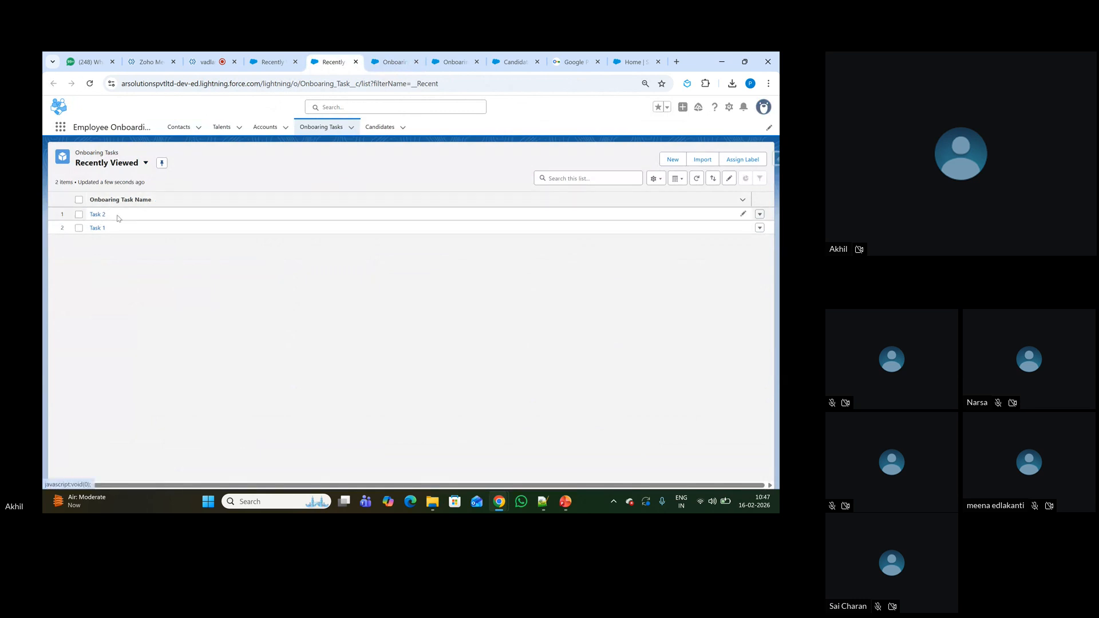
{"action": "key", "text": "ctrl+shift+Tab"}
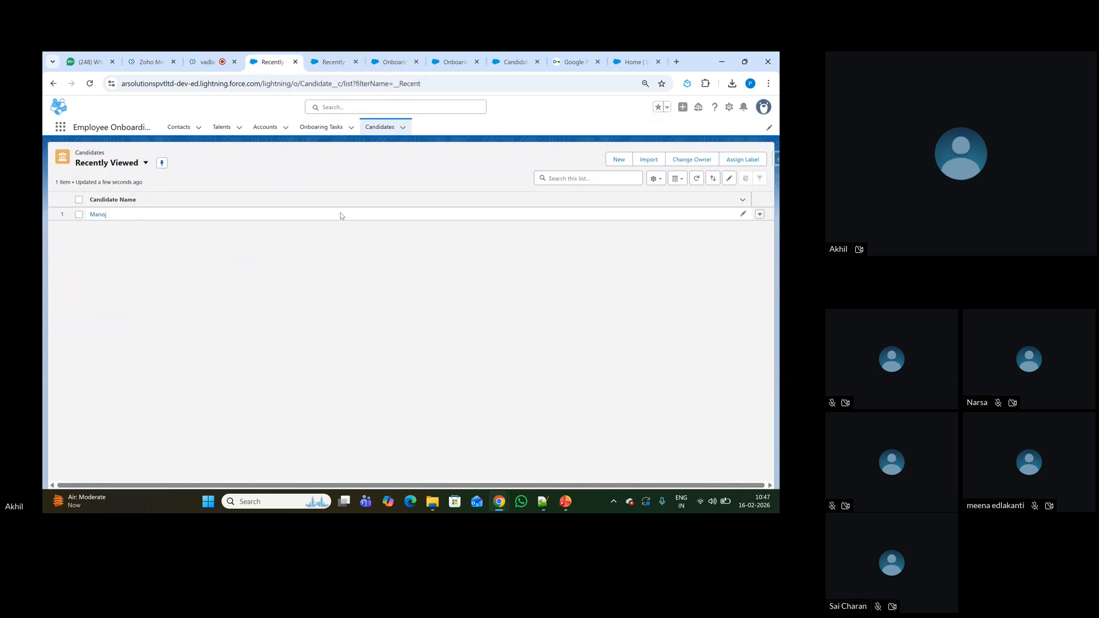
Step: Check the cascade delete rule on the Master Detail Relationship slide in PowerPoint, and delete the existing candidate record in Salesforce
{"action": "left_click", "coordinate": [760, 214]}
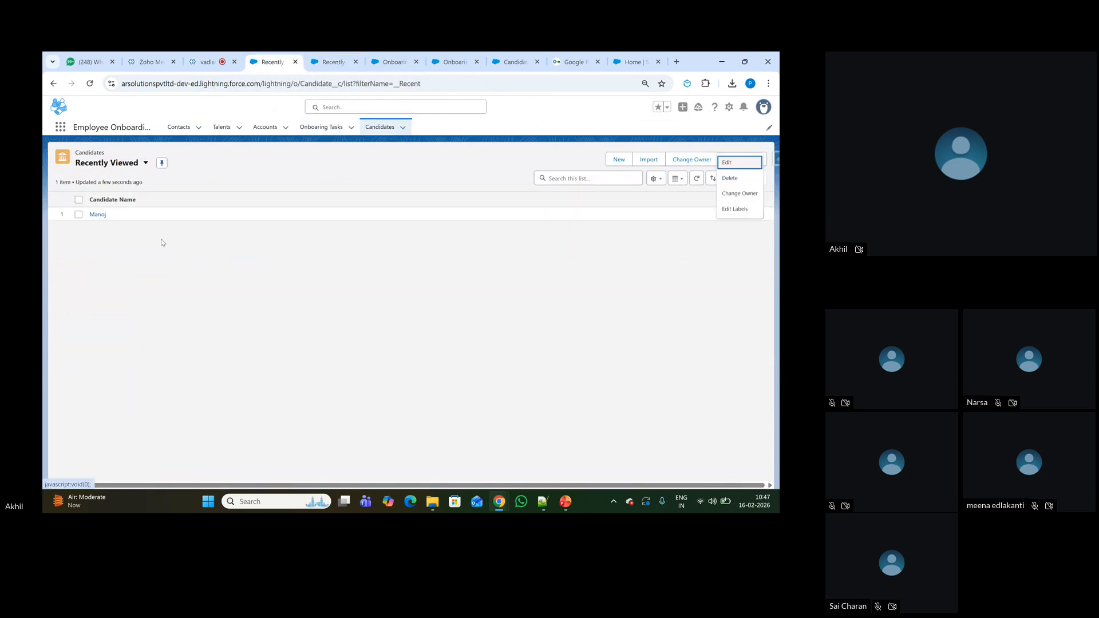
{"action": "left_click", "coordinate": [174, 248]}
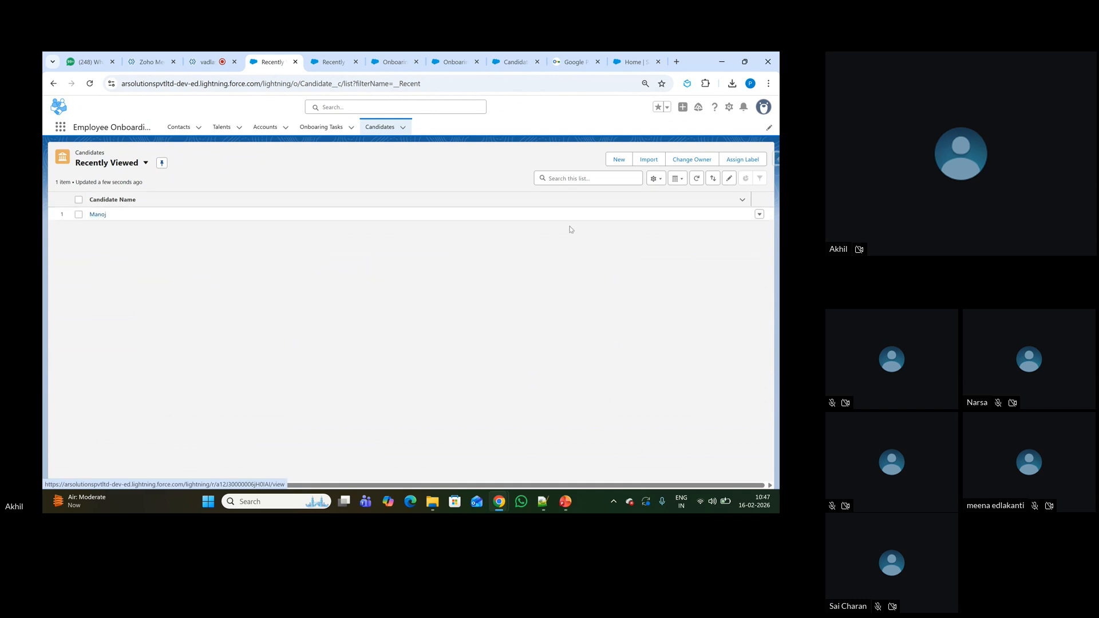
{"action": "left_click", "coordinate": [760, 214]}
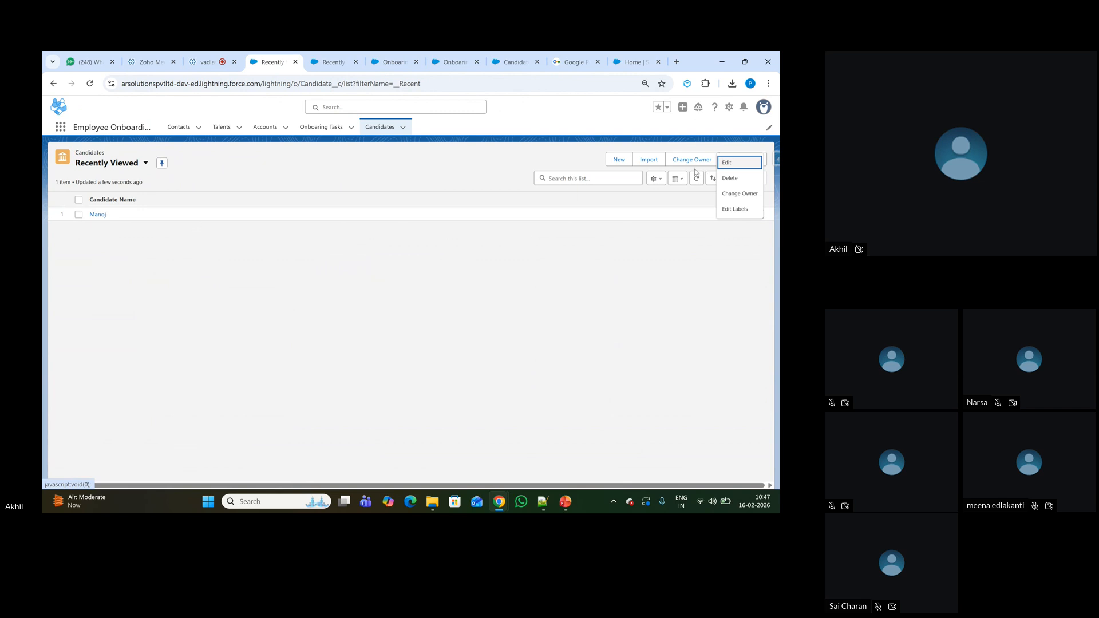
{"action": "left_click", "coordinate": [564, 502]}
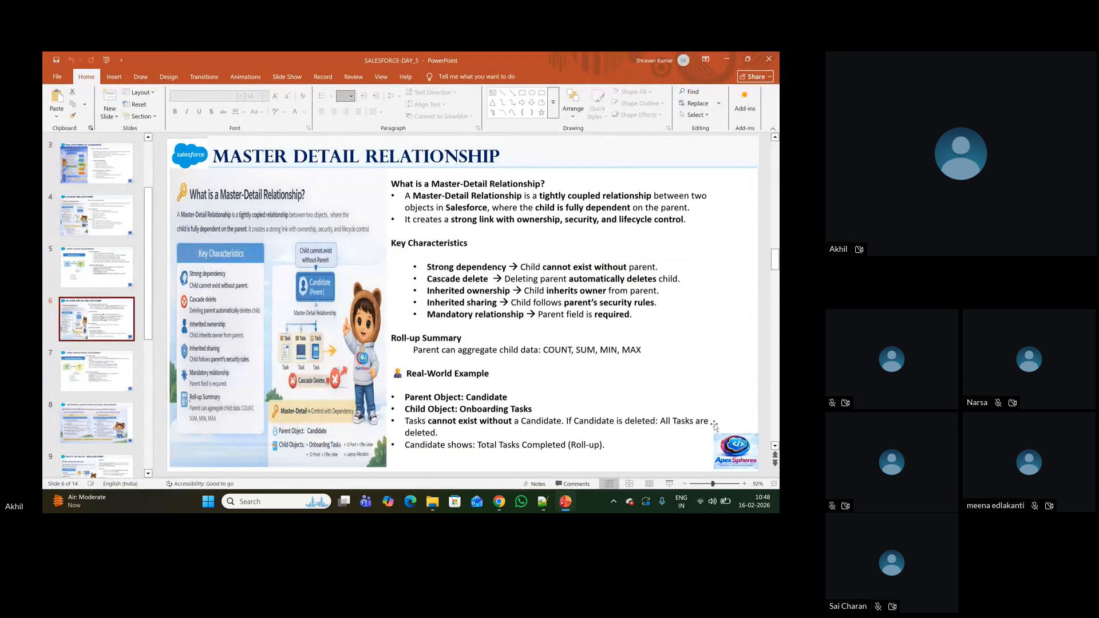
{"action": "left_click", "coordinate": [726, 59]}
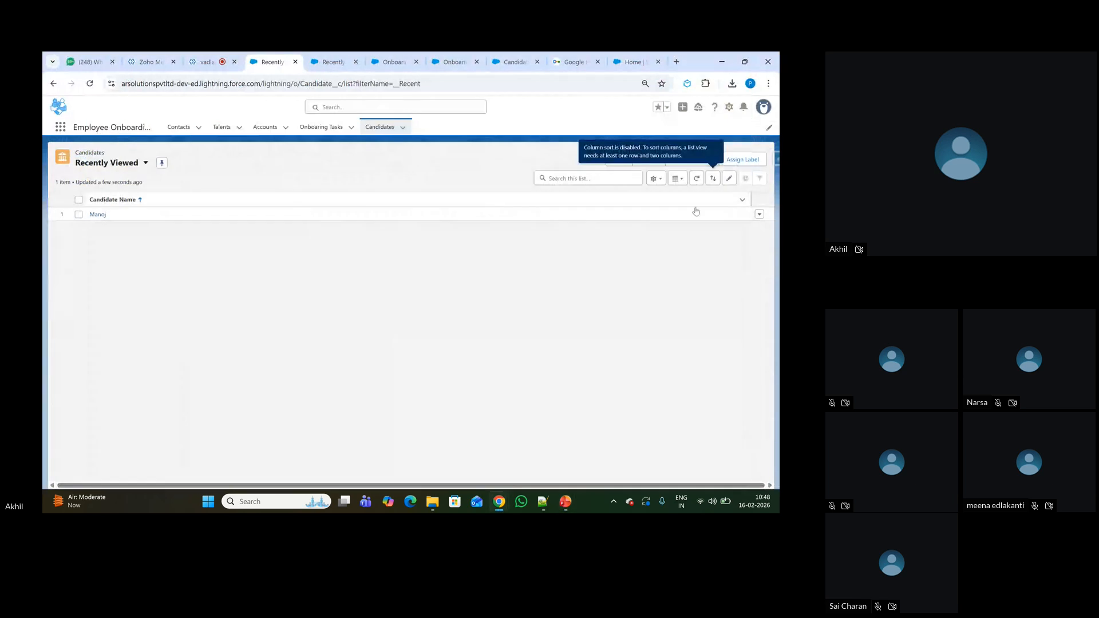
{"action": "left_click", "coordinate": [759, 214]}
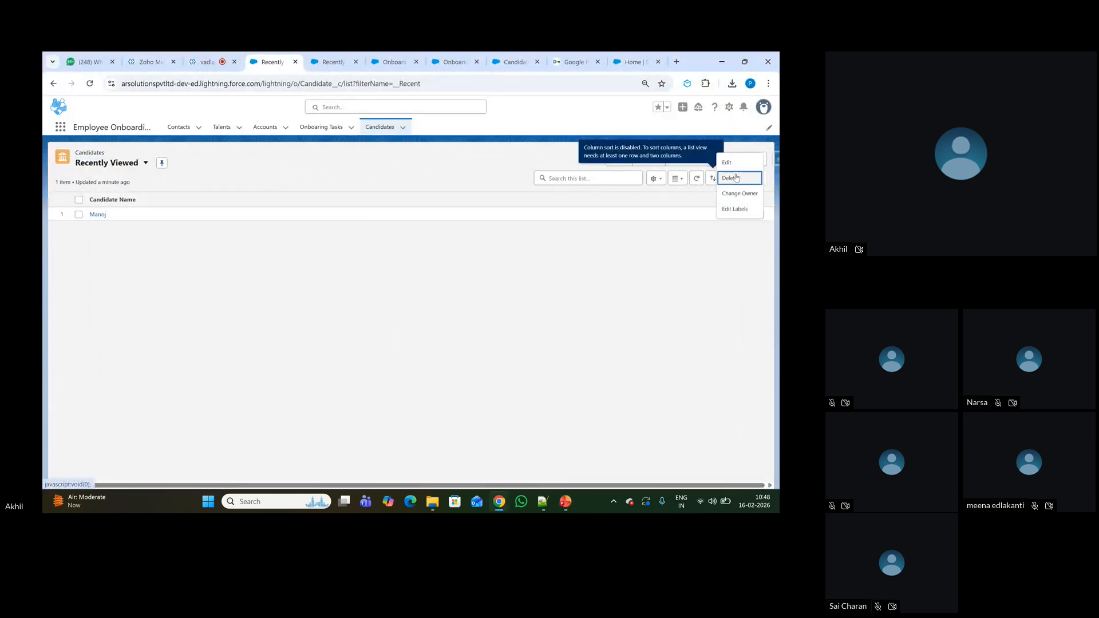
{"action": "left_click", "coordinate": [737, 177]}
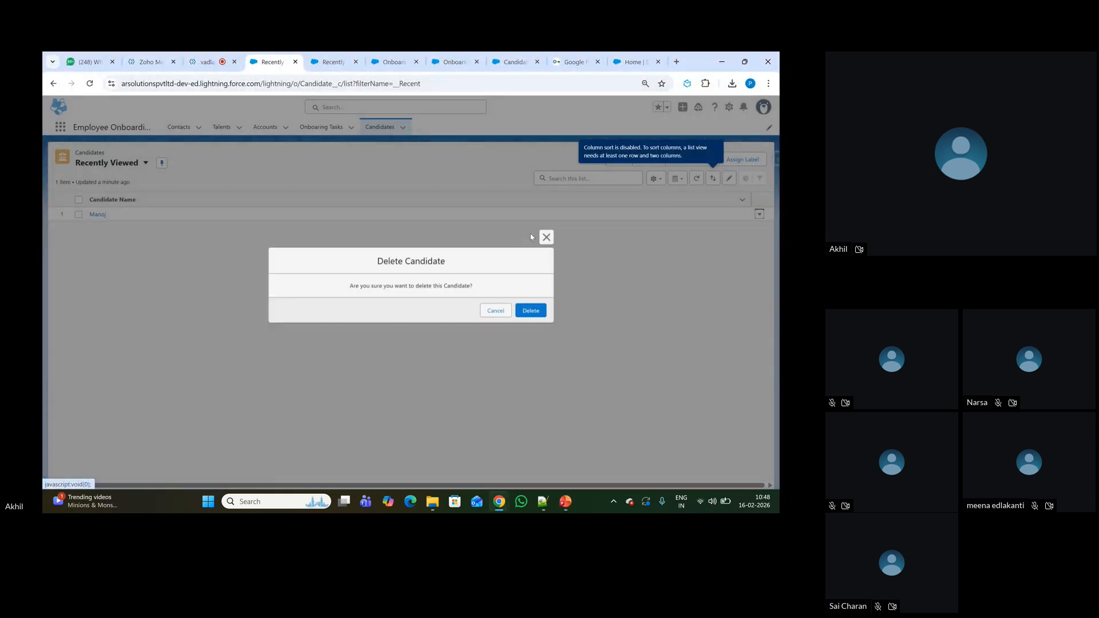
{"action": "left_click", "coordinate": [533, 311]}
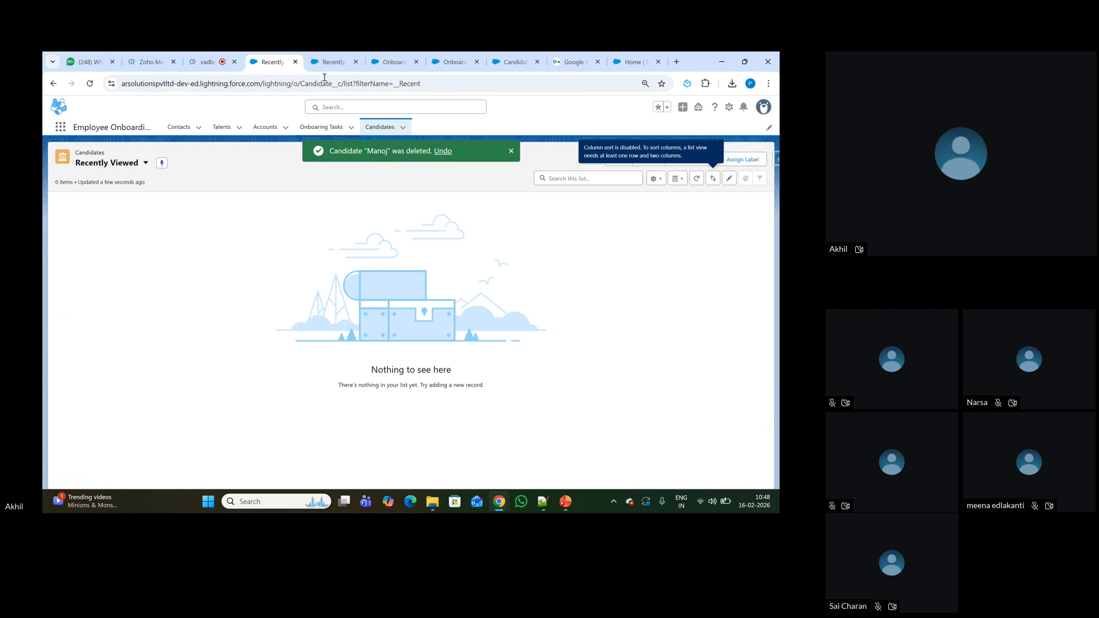
Step: Refresh the Onboaring Tasks list and switch it to the All list view to check for remaining tasks
{"action": "left_click", "coordinate": [332, 63]}
{"action": "key", "text": "F5"}
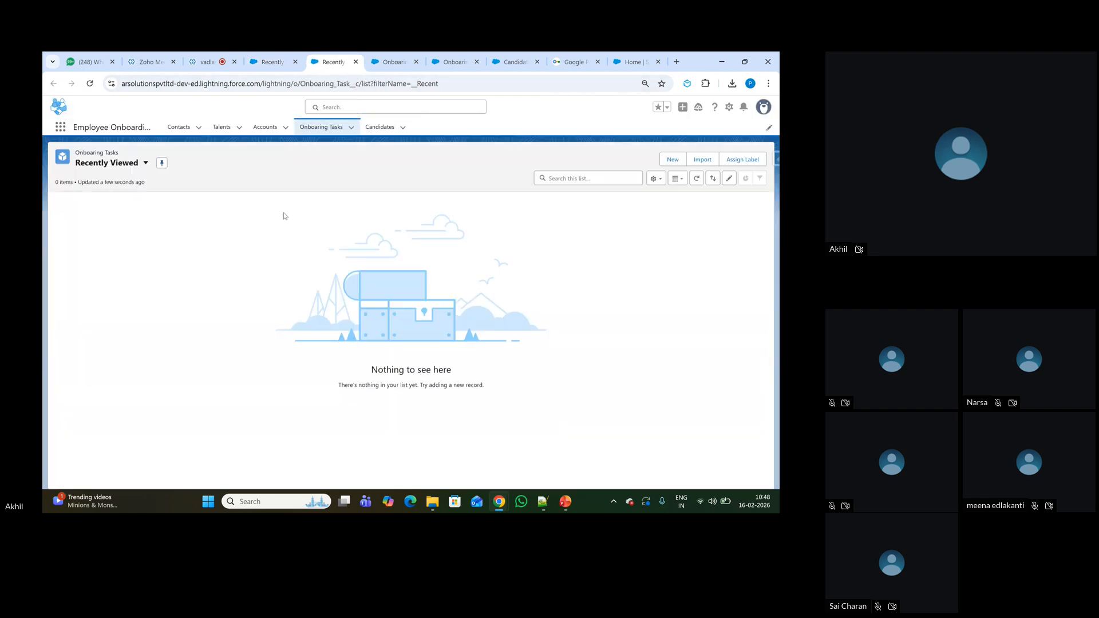
{"action": "left_click", "coordinate": [146, 163]}
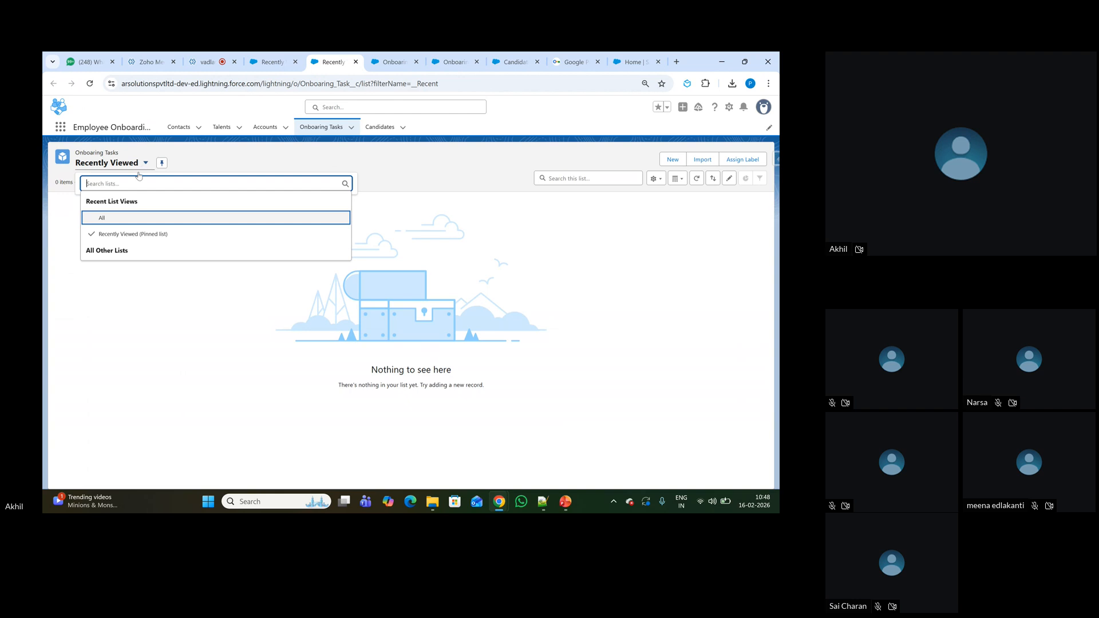
{"action": "left_click", "coordinate": [114, 223]}
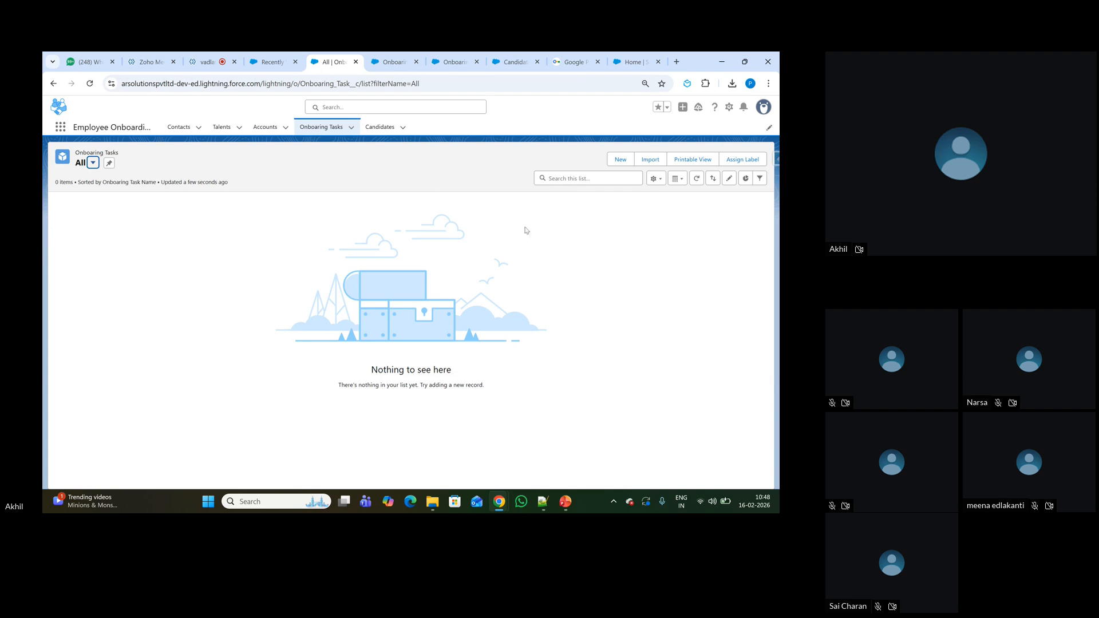
Step: Review the Master Detail Relationship slide in PowerPoint, and create a Candidate record in Salesforce with the candidate's name
{"action": "left_click", "coordinate": [565, 502]}
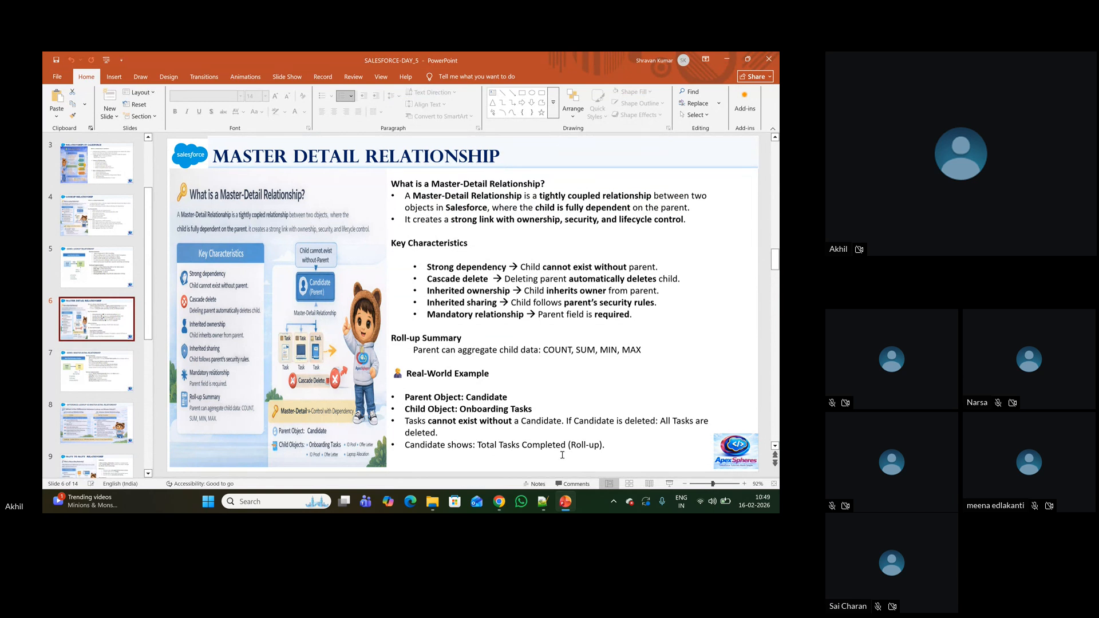
{"action": "left_click", "coordinate": [727, 62]}
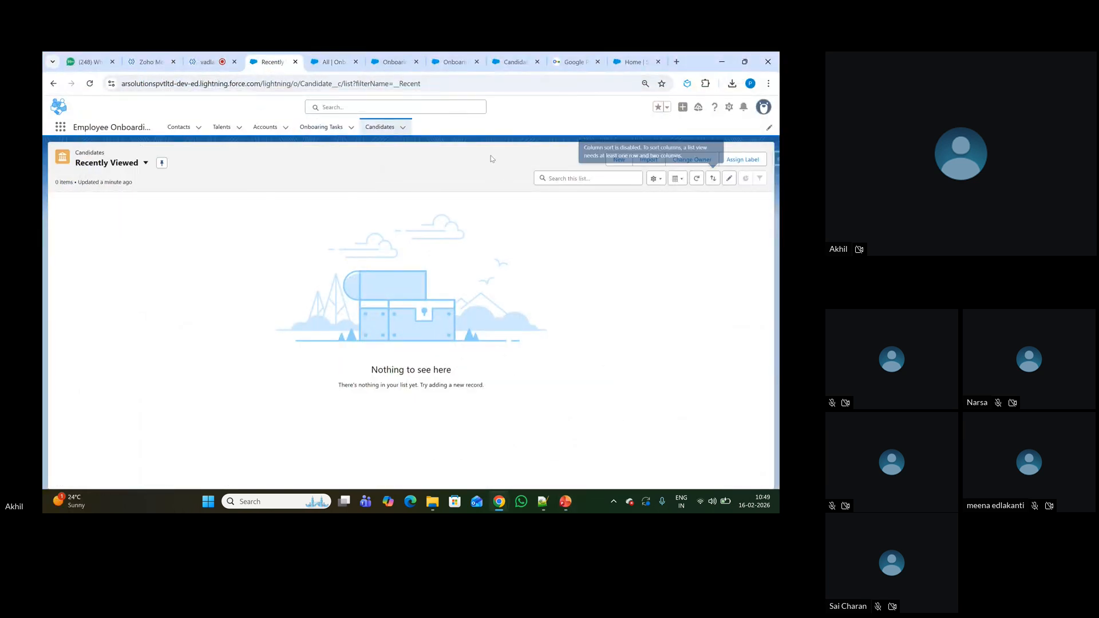
{"action": "left_click", "coordinate": [615, 162]}
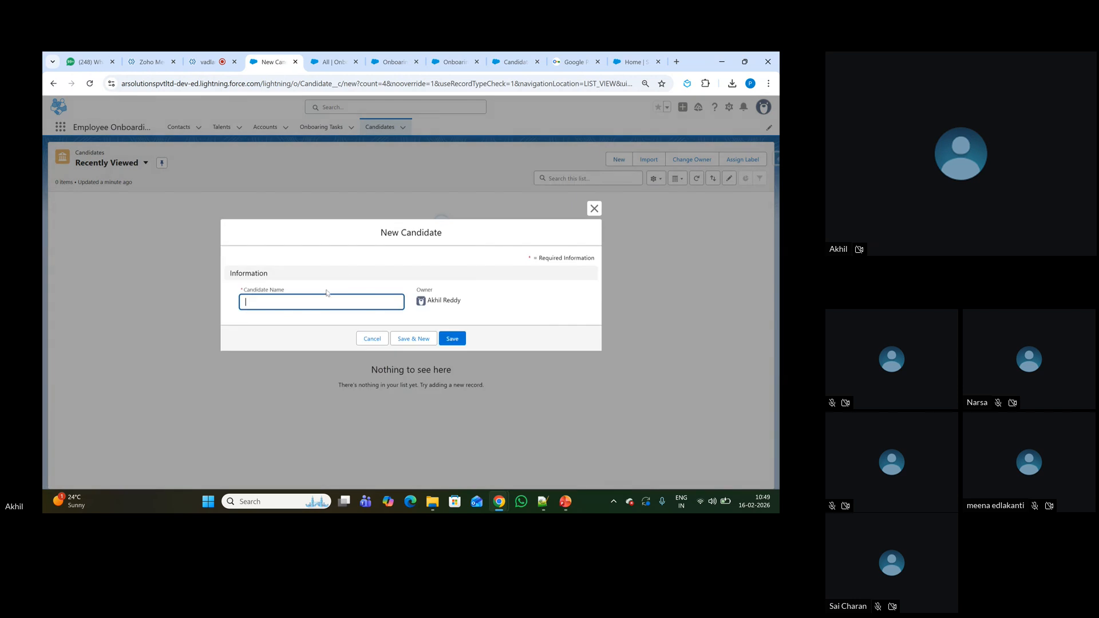
{"action": "left_click", "coordinate": [299, 299]}
{"action": "type", "text": "Shiva"}
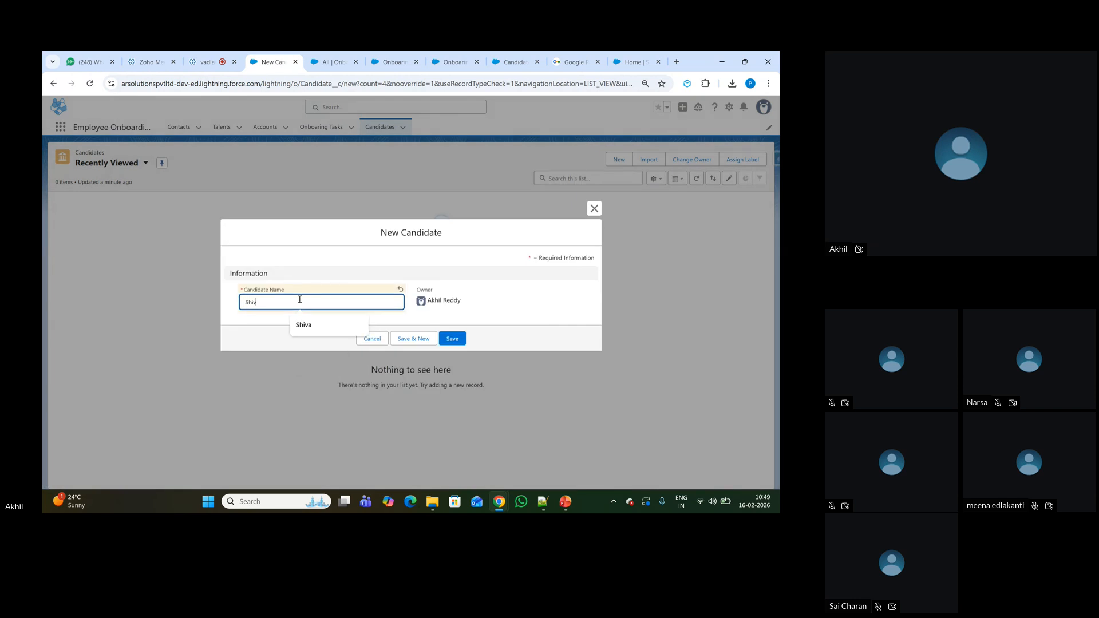
{"action": "left_click", "coordinate": [414, 340]}
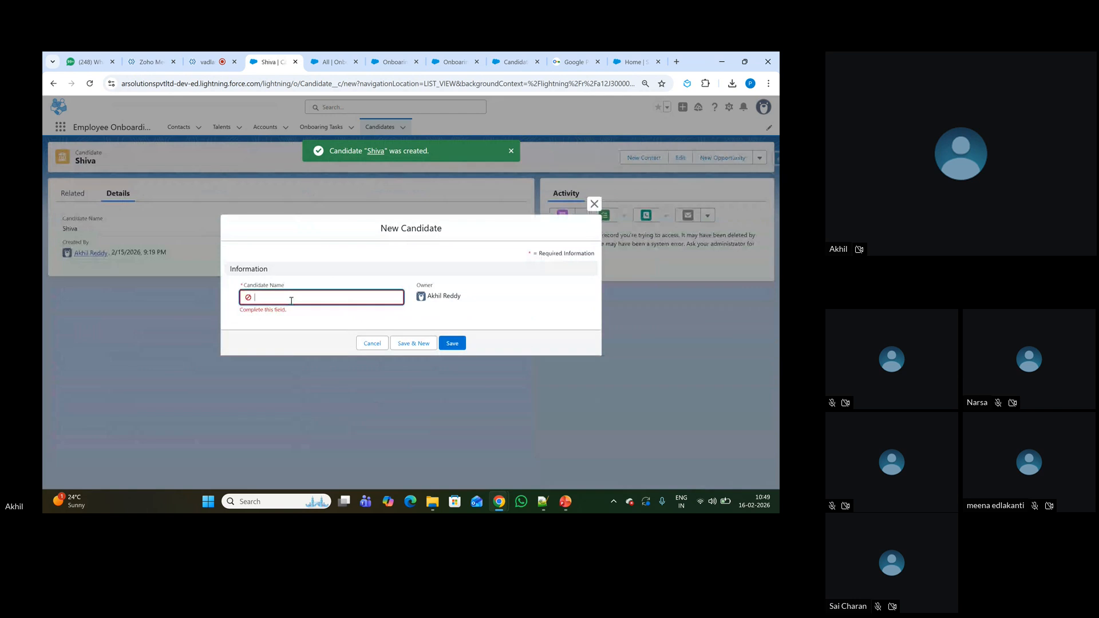
Step: Enter a second candidate's name in the new Candidate form and save it with a further blank record
{"action": "left_click", "coordinate": [291, 299]}
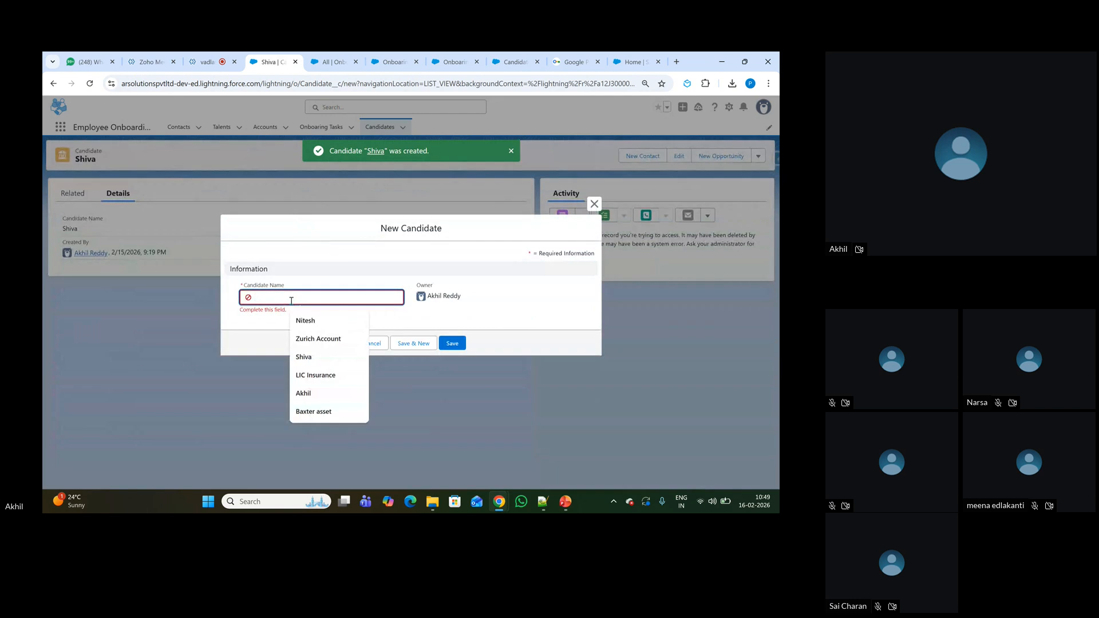
{"action": "type", "text": "Narsa"}
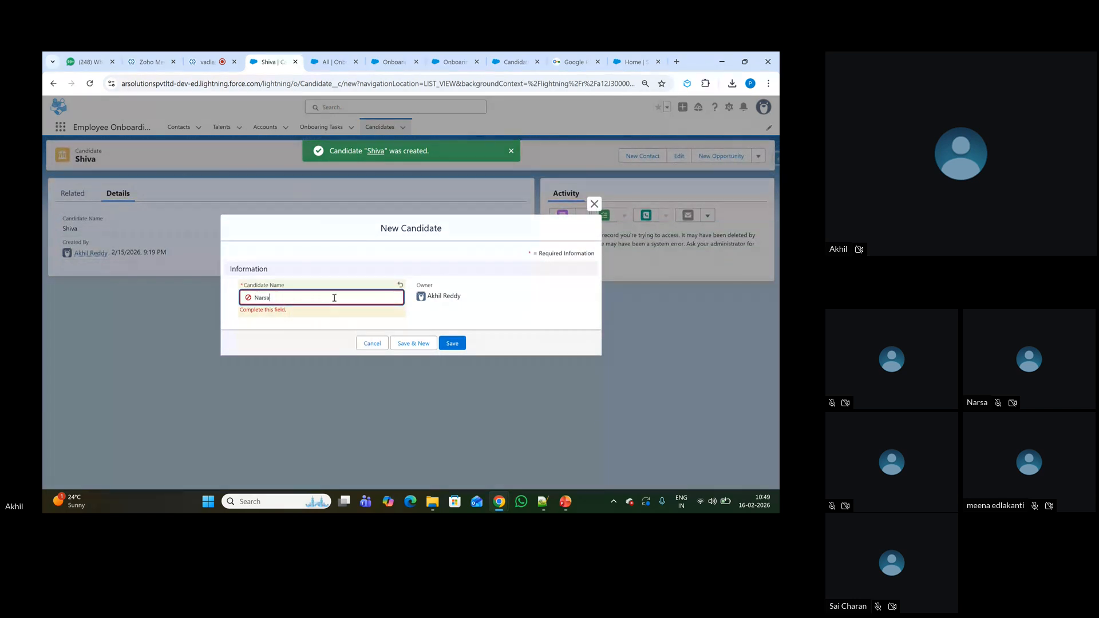
{"action": "left_click", "coordinate": [414, 343]}
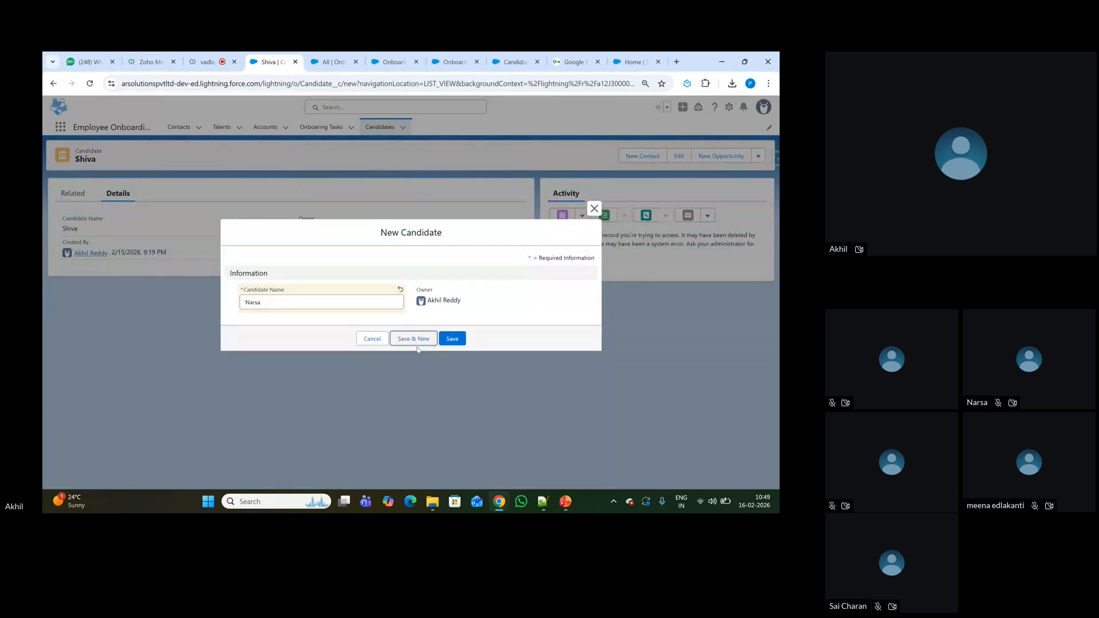
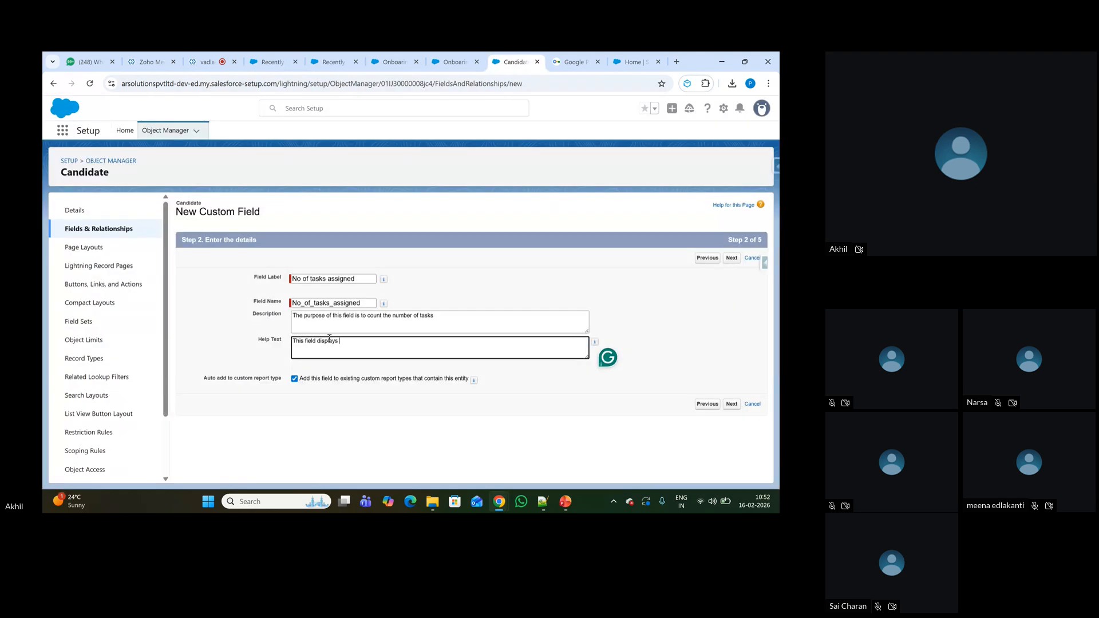
Step: Complete the help text of the No of tasks assigned field as "This field displays the no of tasks assigned" and continue
{"action": "type", "text": "the no of tasks assigned"}
{"action": "left_click", "coordinate": [733, 405]}
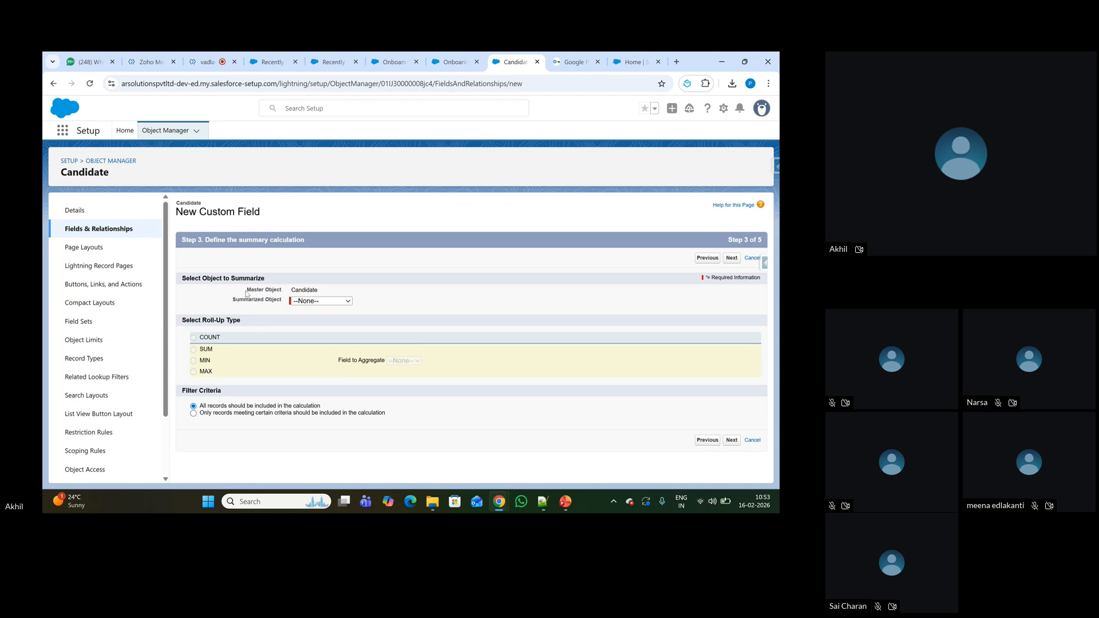
Step: Review the master object of the roll-up summary, and choose Onboaring Tasks as its summarized object
{"action": "left_click_drag", "start_coordinate": [245, 293], "coordinate": [287, 291]}
{"action": "left_click", "coordinate": [347, 293]}
{"action": "left_click_drag", "start_coordinate": [249, 292], "coordinate": [284, 290]}
{"action": "left_click", "coordinate": [466, 301]}
{"action": "left_click_drag", "start_coordinate": [247, 290], "coordinate": [332, 292]}
{"action": "left_click", "coordinate": [457, 307]}
{"action": "left_click", "coordinate": [341, 302]}
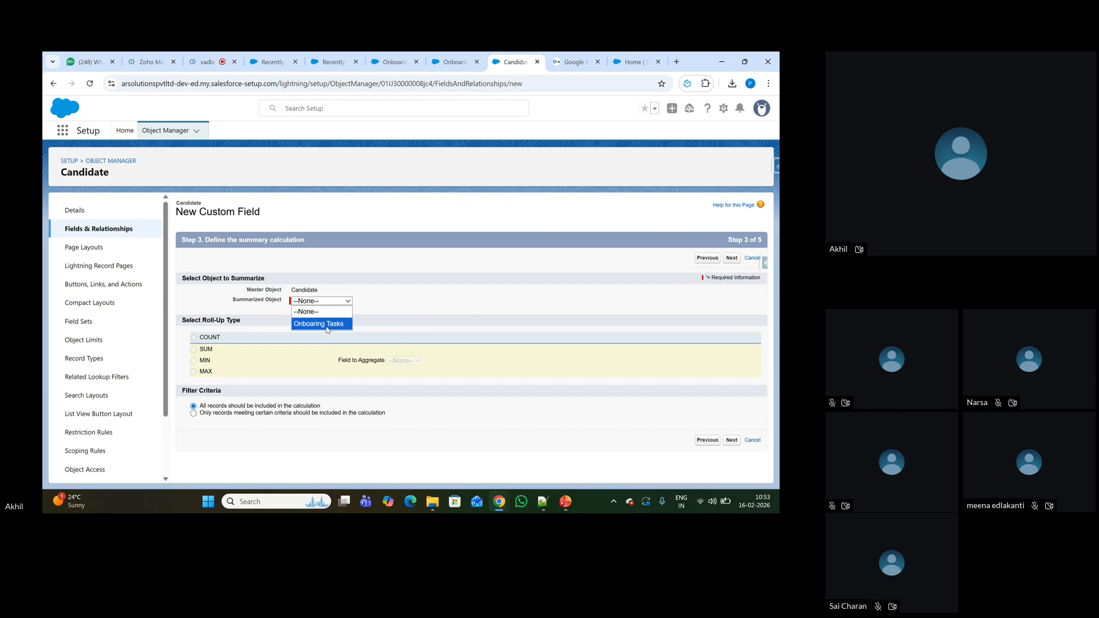
{"action": "left_click", "coordinate": [328, 325]}
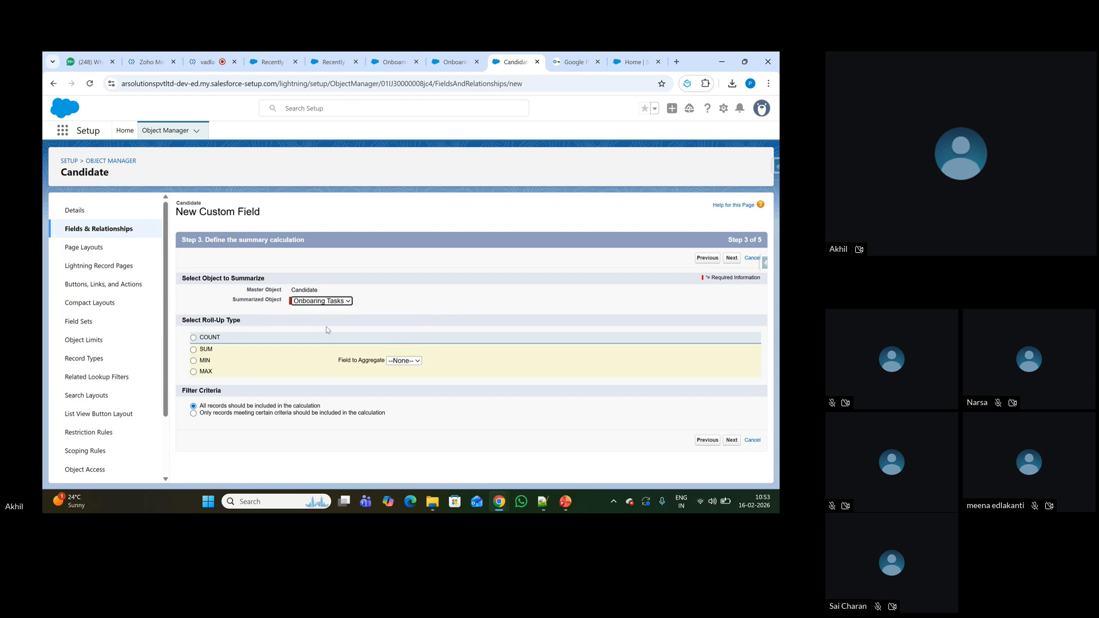
Step: Set the roll-up type to COUNT with all records included, and continue to field-level security
{"action": "left_click", "coordinate": [194, 339]}
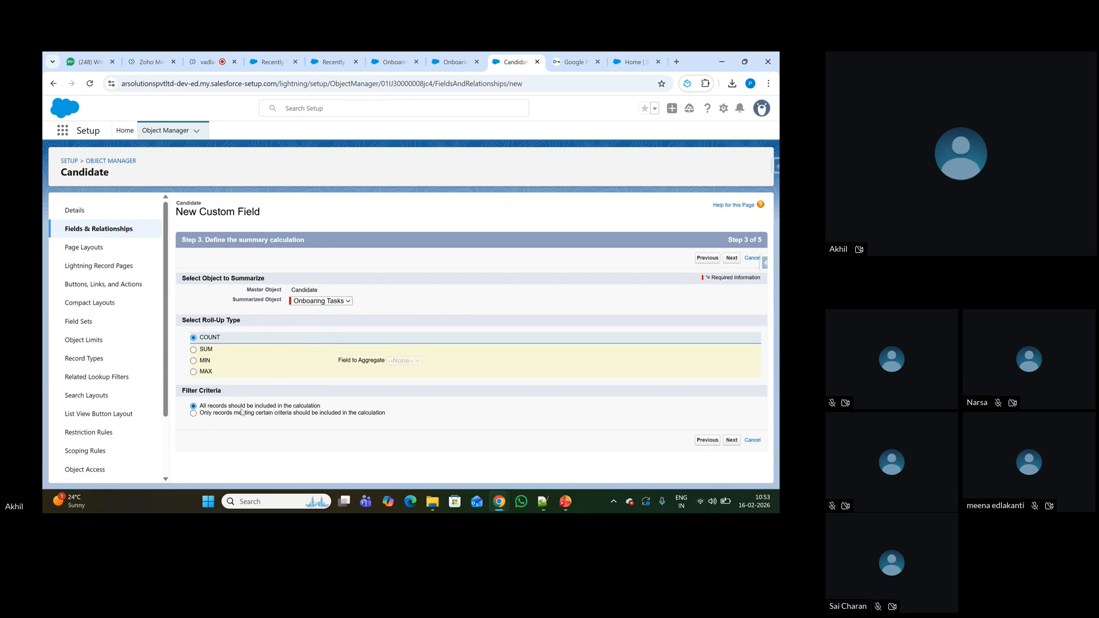
{"action": "left_click_drag", "start_coordinate": [196, 338], "coordinate": [228, 339]}
{"action": "left_click", "coordinate": [289, 341]}
{"action": "left_click", "coordinate": [732, 442]}
{"action": "left_click", "coordinate": [732, 258]}
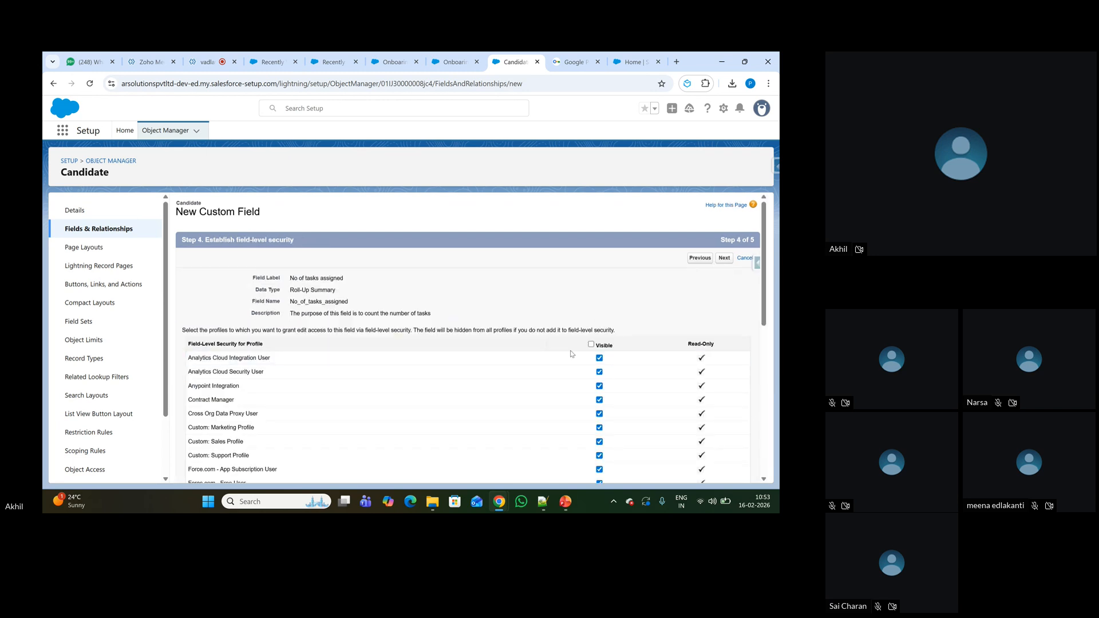
Step: Make the No of tasks assigned field visible to all profiles, and save it with the Candidate Layout included
{"action": "scroll", "coordinate": [496, 355], "scroll_direction": "down", "scroll_amount": 1}
{"action": "left_click", "coordinate": [591, 294]}
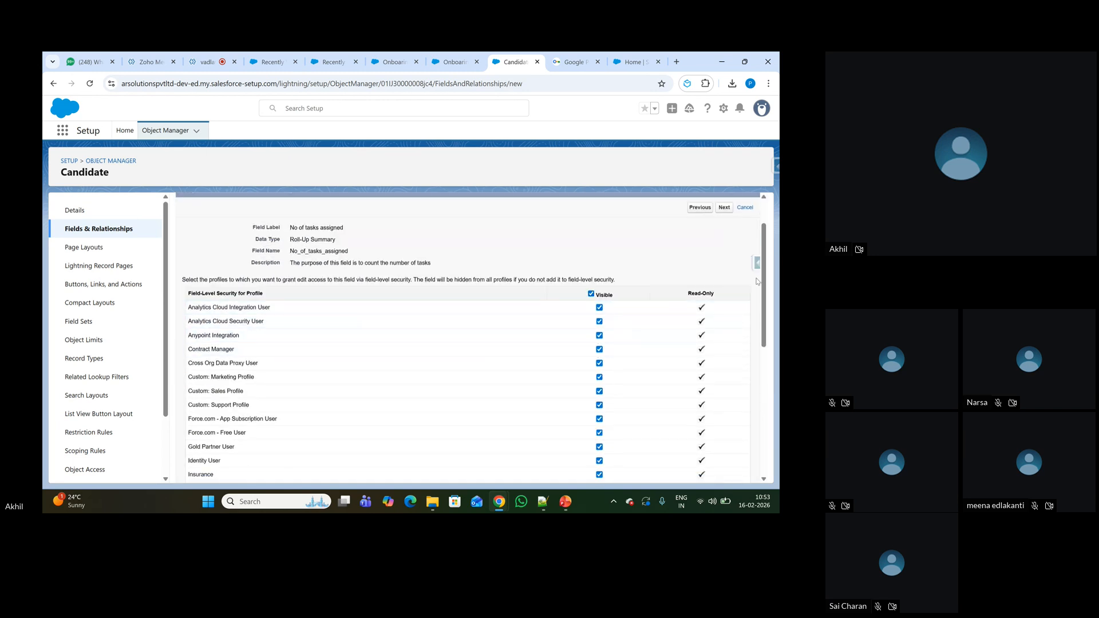
{"action": "left_click", "coordinate": [724, 207]}
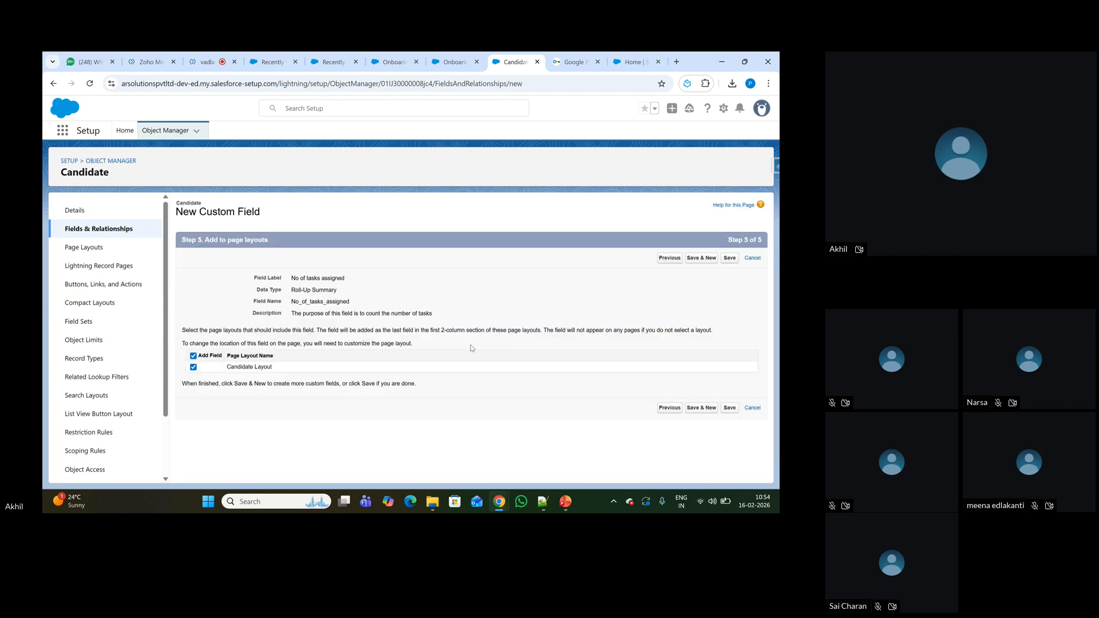
{"action": "left_click", "coordinate": [726, 259]}
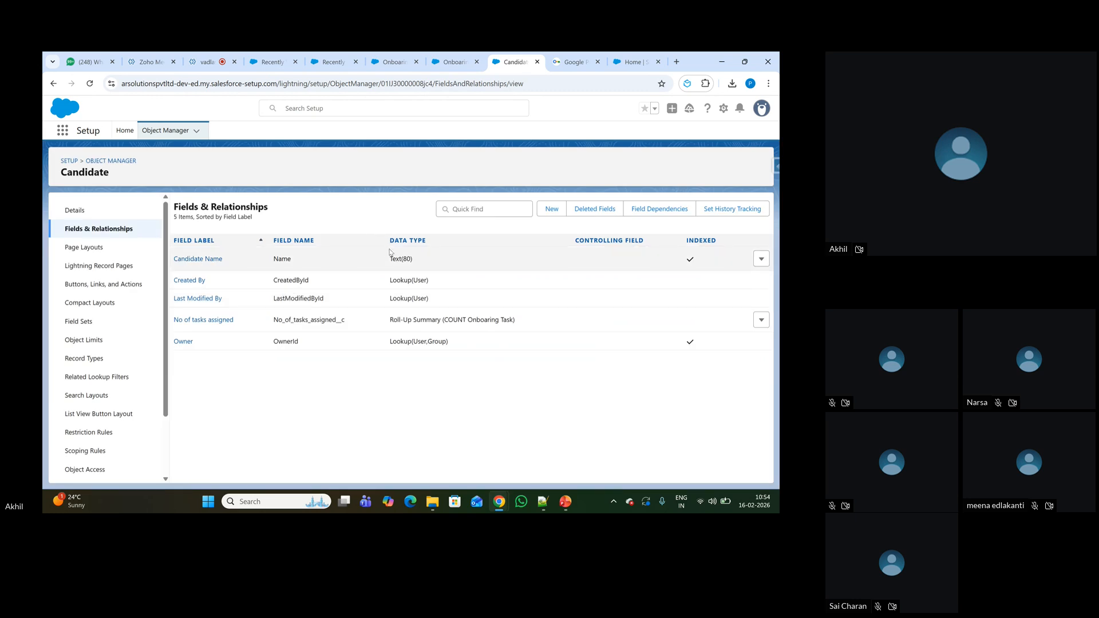
Step: Return to the Employee Onboarding app and display the All list view of Onboaring Tasks
{"action": "left_click", "coordinate": [457, 62]}
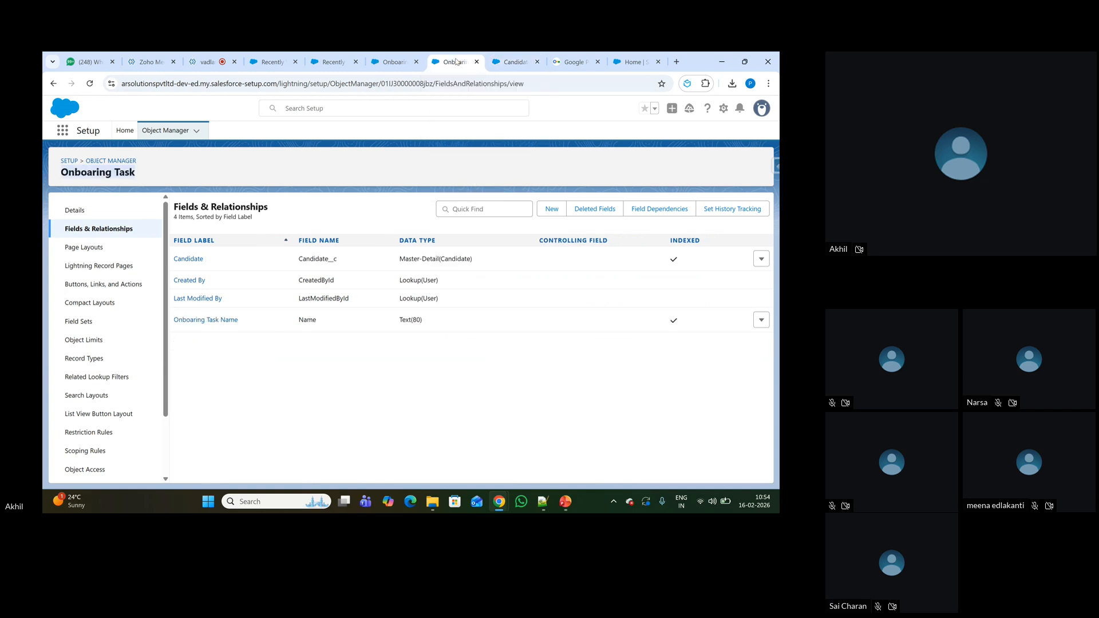
{"action": "left_click", "coordinate": [387, 63]}
{"action": "left_click", "coordinate": [331, 60]}
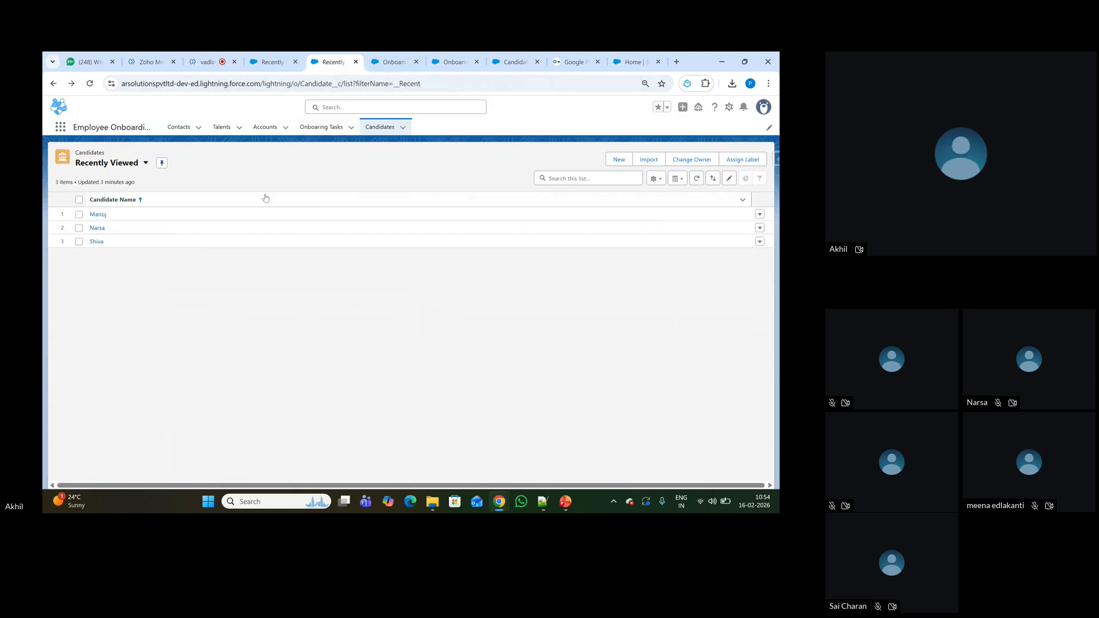
{"action": "left_click", "coordinate": [320, 128]}
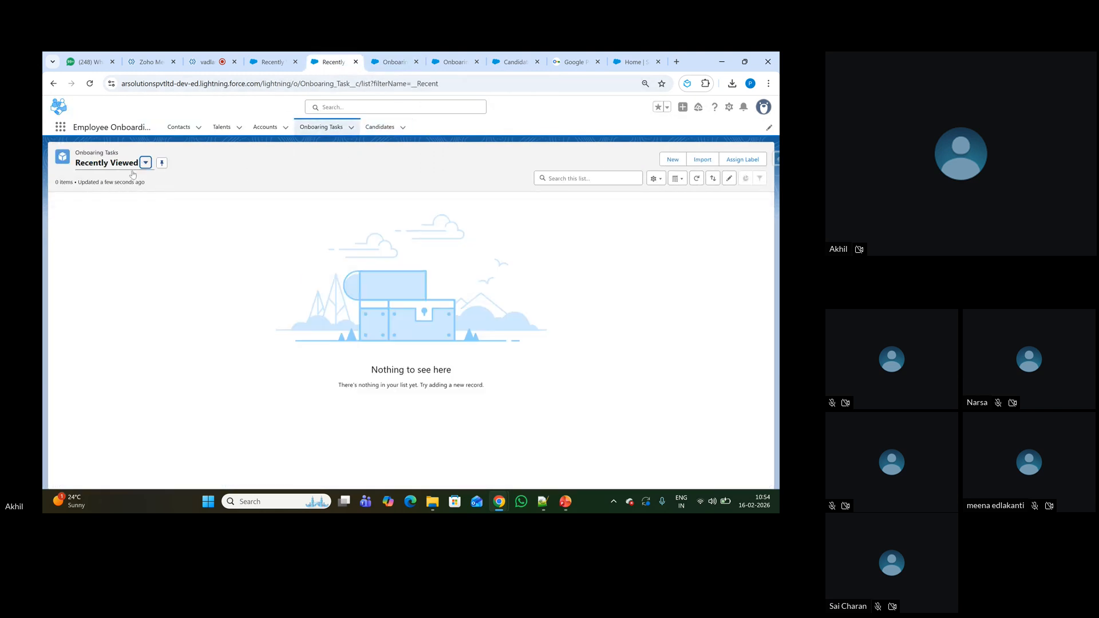
{"action": "left_click", "coordinate": [145, 163]}
{"action": "left_click", "coordinate": [107, 222]}
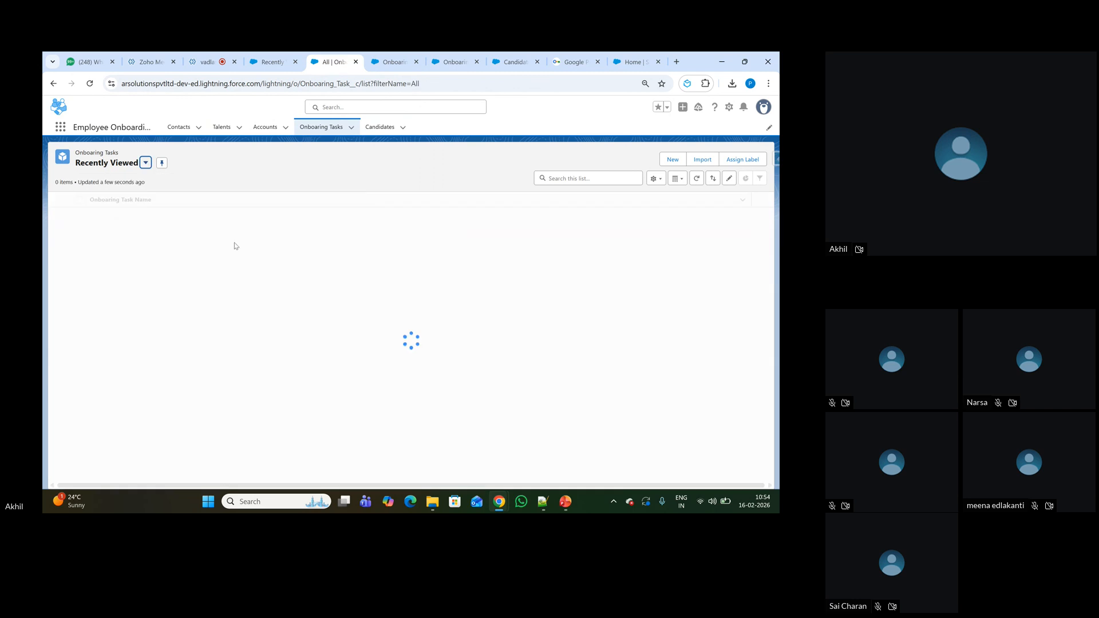
Step: Create an Onboaring Task named Task 1 linked to the first recent candidate, and save it with another new record
{"action": "left_click", "coordinate": [623, 160]}
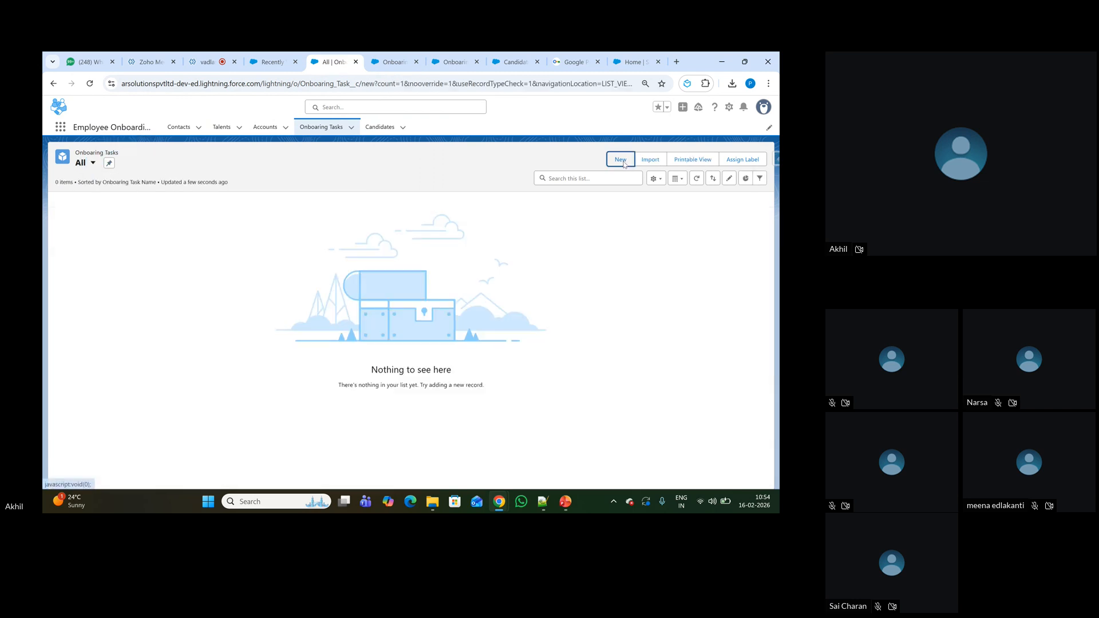
{"action": "left_click", "coordinate": [294, 286]}
{"action": "type", "text": "Task 1"}
{"action": "left_click", "coordinate": [295, 318]}
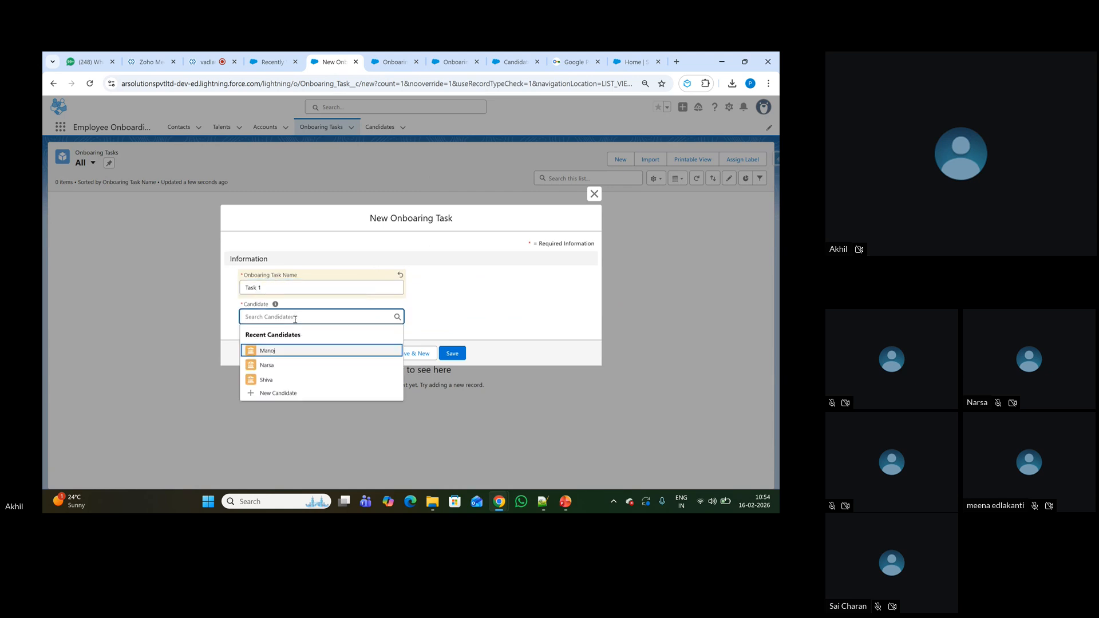
{"action": "left_click", "coordinate": [281, 352]}
{"action": "left_click", "coordinate": [420, 354]}
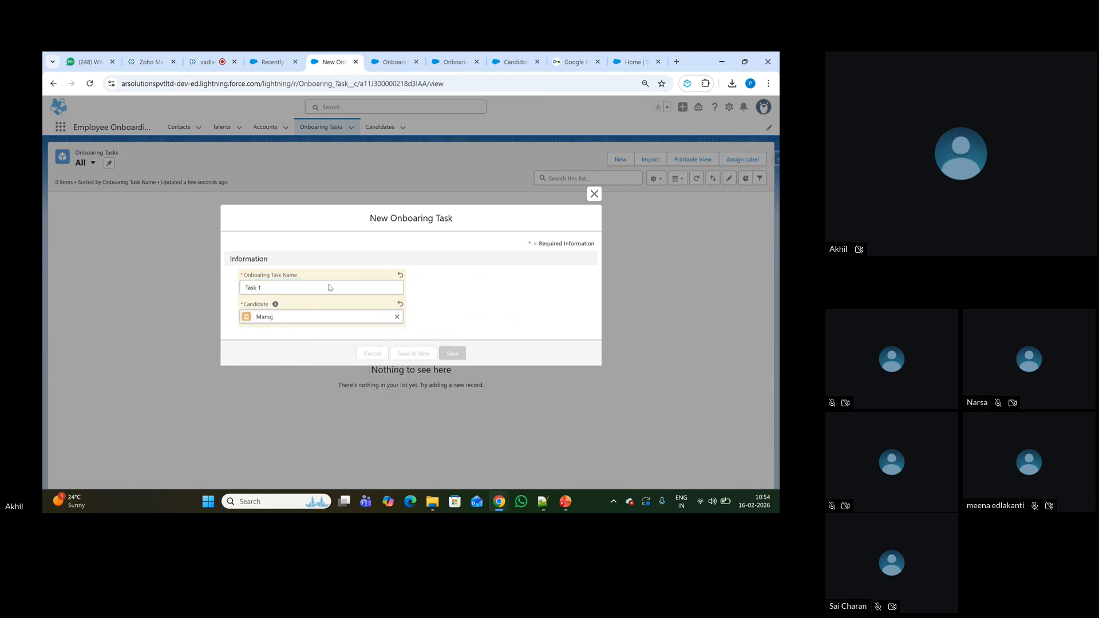
Step: Create an Onboaring Task named Task 2 for the same candidate as Task 1, and save it with another new record
{"action": "type", "text": "Task 2"}
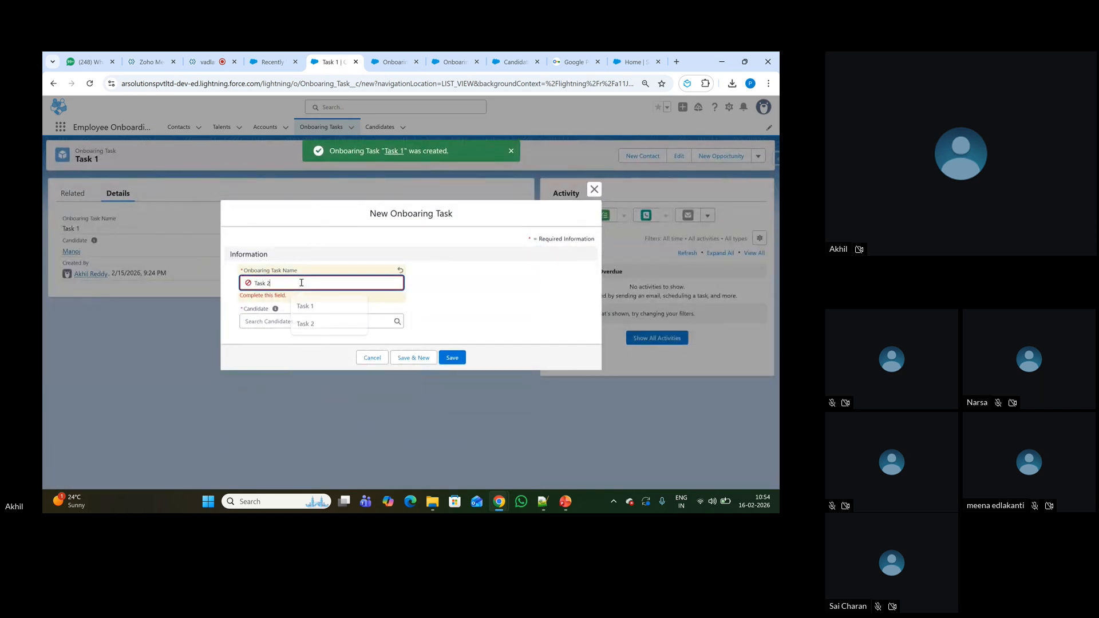
{"action": "left_click", "coordinate": [294, 316]}
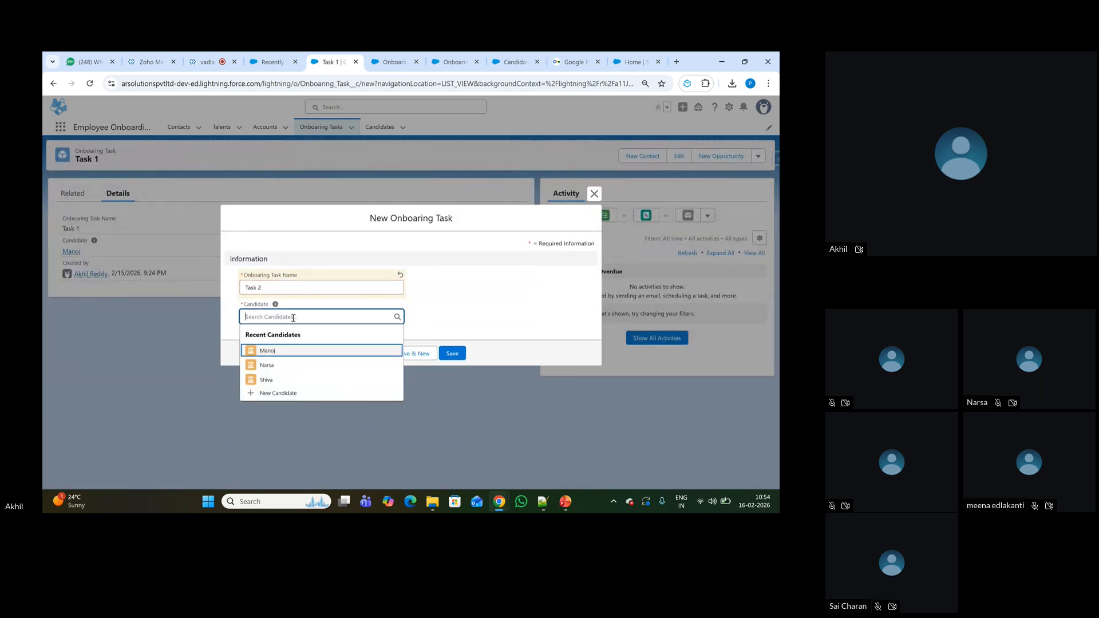
{"action": "left_click", "coordinate": [268, 358]}
{"action": "left_click", "coordinate": [417, 354]}
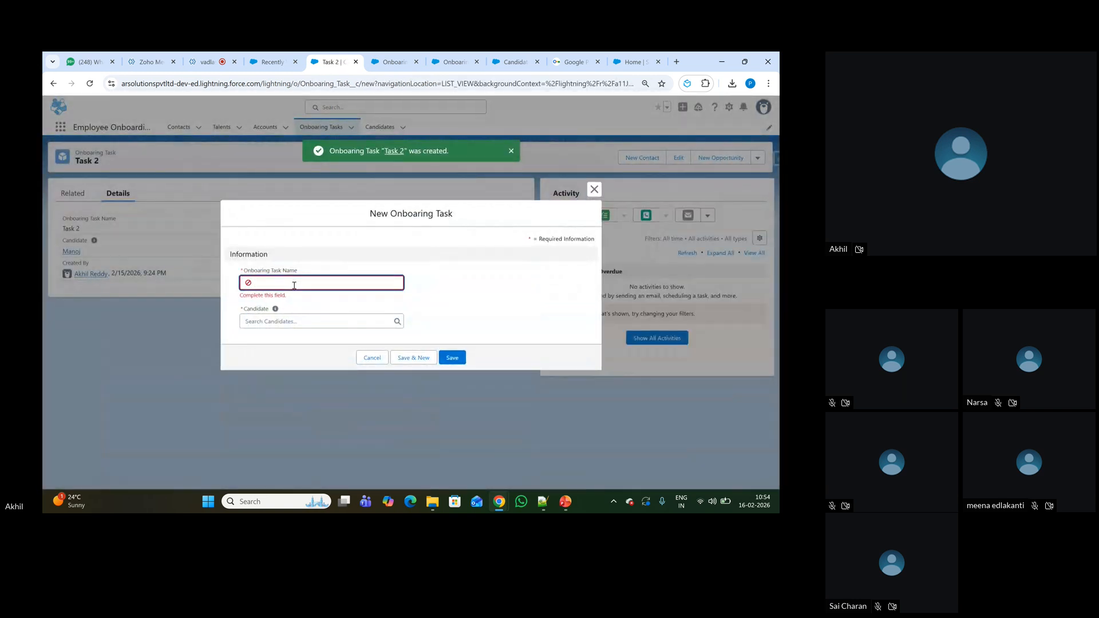
Step: Create an Onboaring Task named Task 3 linked to the second recent candidate, and save it with another new record
{"action": "left_click", "coordinate": [294, 283]}
{"action": "type", "text": "Task 3"}
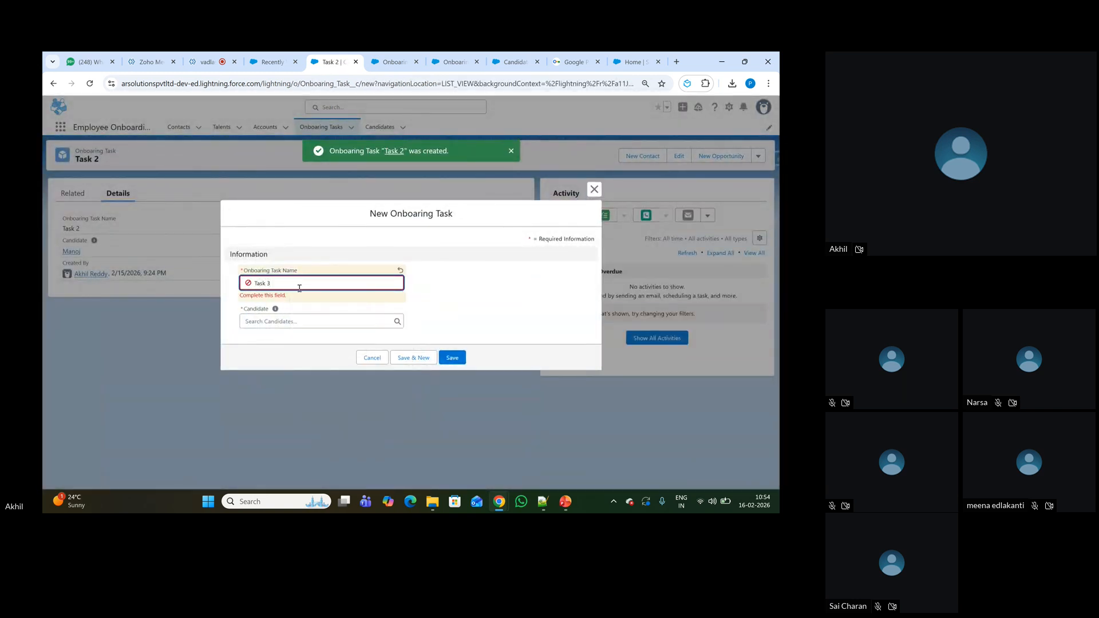
{"action": "left_click", "coordinate": [297, 314]}
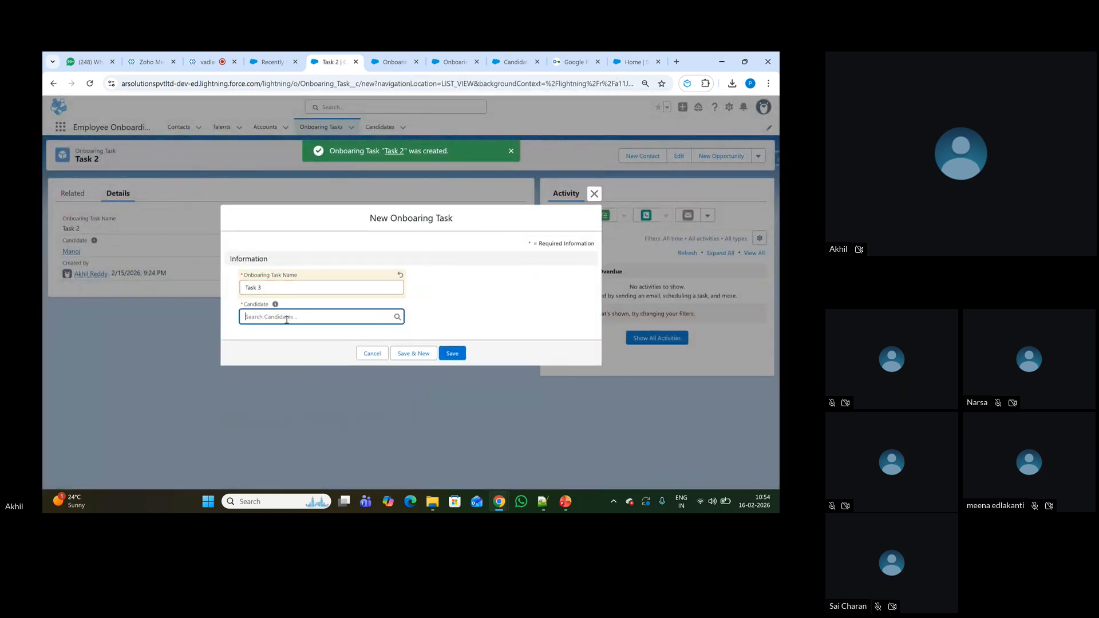
{"action": "left_click", "coordinate": [292, 360]}
{"action": "left_click", "coordinate": [401, 353]}
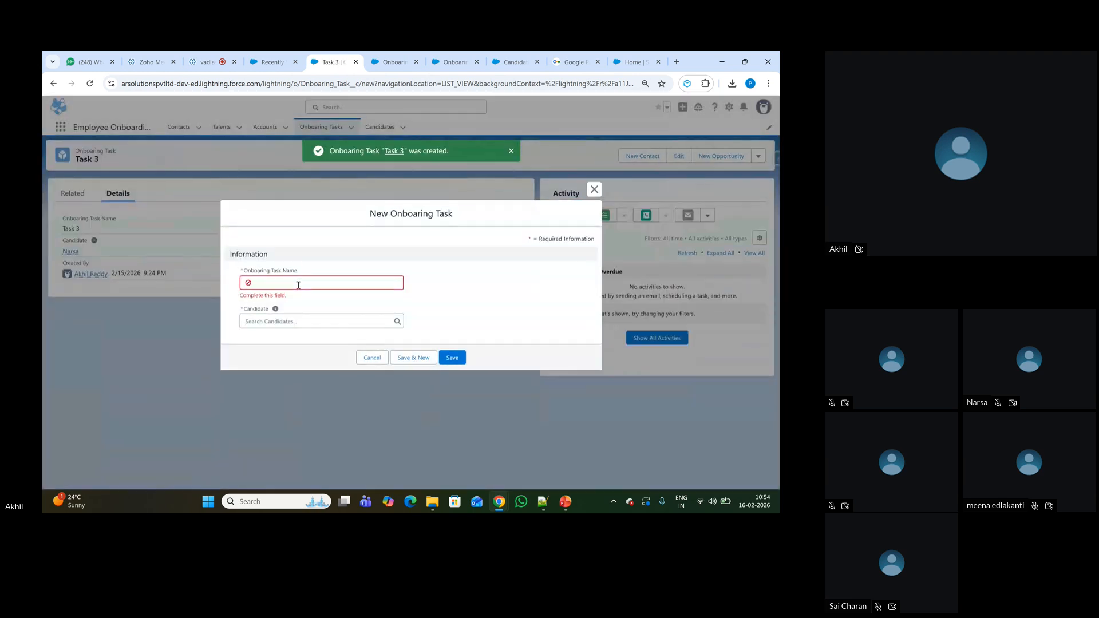
Step: Create an Onboaring Task named Task 4 linked to the remaining candidate without tasks, and save it with another new record
{"action": "left_click", "coordinate": [298, 283]}
{"action": "type", "text": "Task 4"}
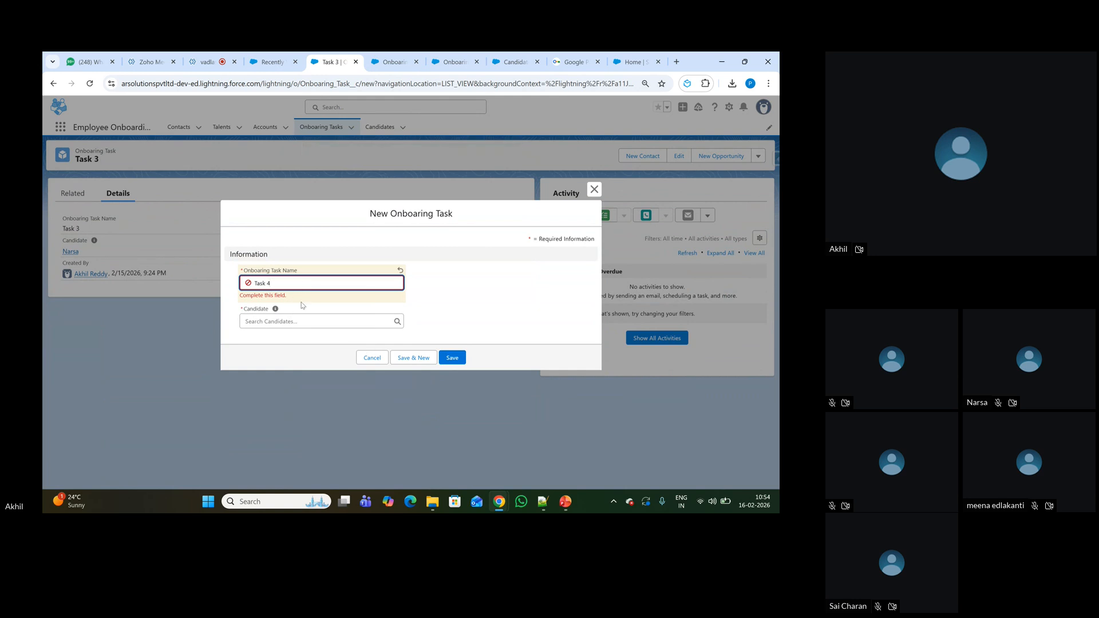
{"action": "left_click", "coordinate": [303, 322]}
{"action": "left_click", "coordinate": [276, 379]}
{"action": "left_click", "coordinate": [414, 353]}
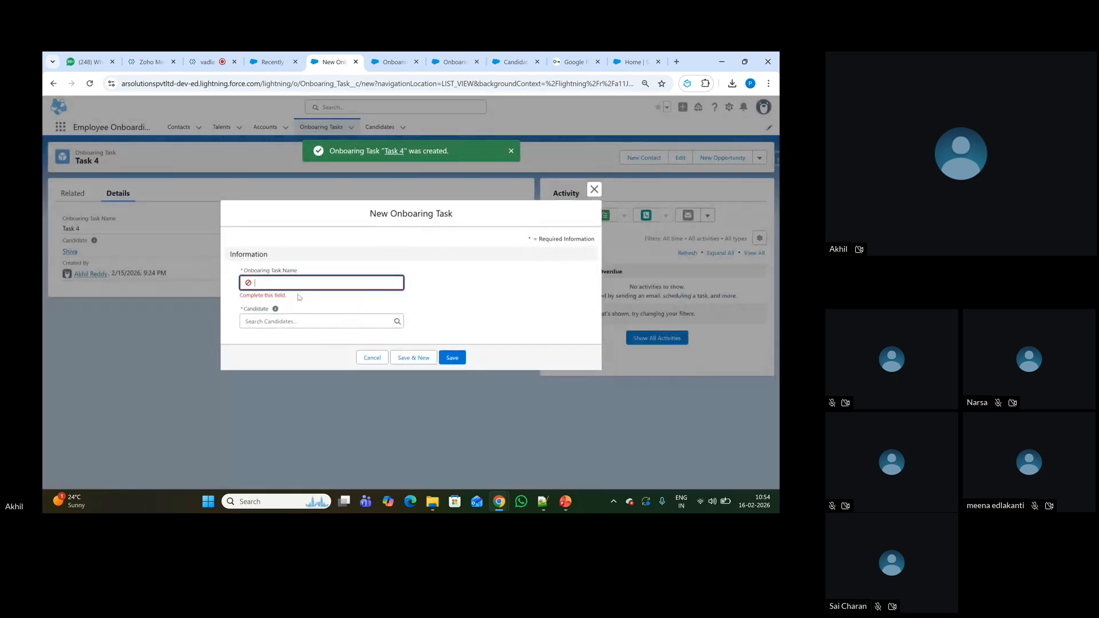
Step: Create an Onboaring Task named Task 5 linked to the same candidate as Task 3, and save it
{"action": "left_click", "coordinate": [297, 284]}
{"action": "type", "text": "Task"}
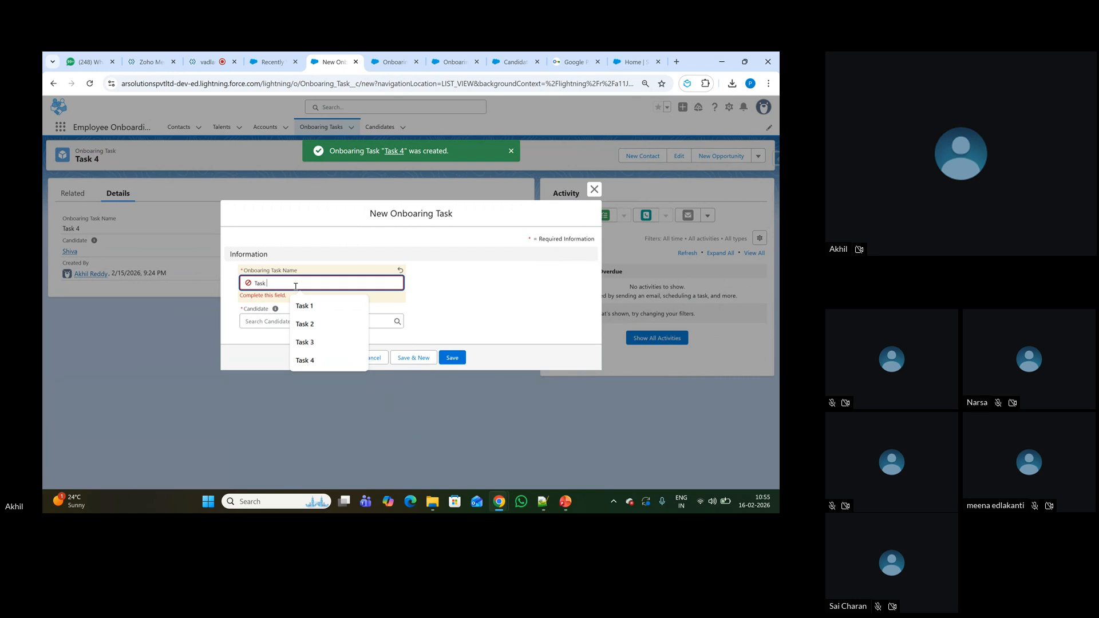
{"action": "type", "text": " 5"}
{"action": "left_click", "coordinate": [262, 321]}
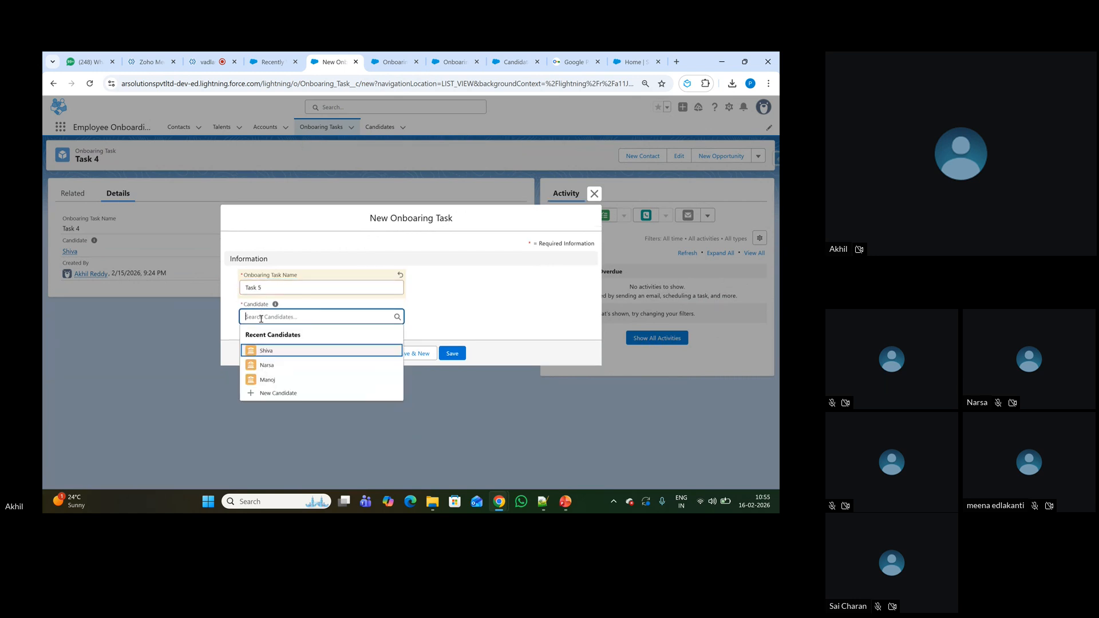
{"action": "left_click", "coordinate": [280, 365]}
{"action": "left_click", "coordinate": [452, 354]}
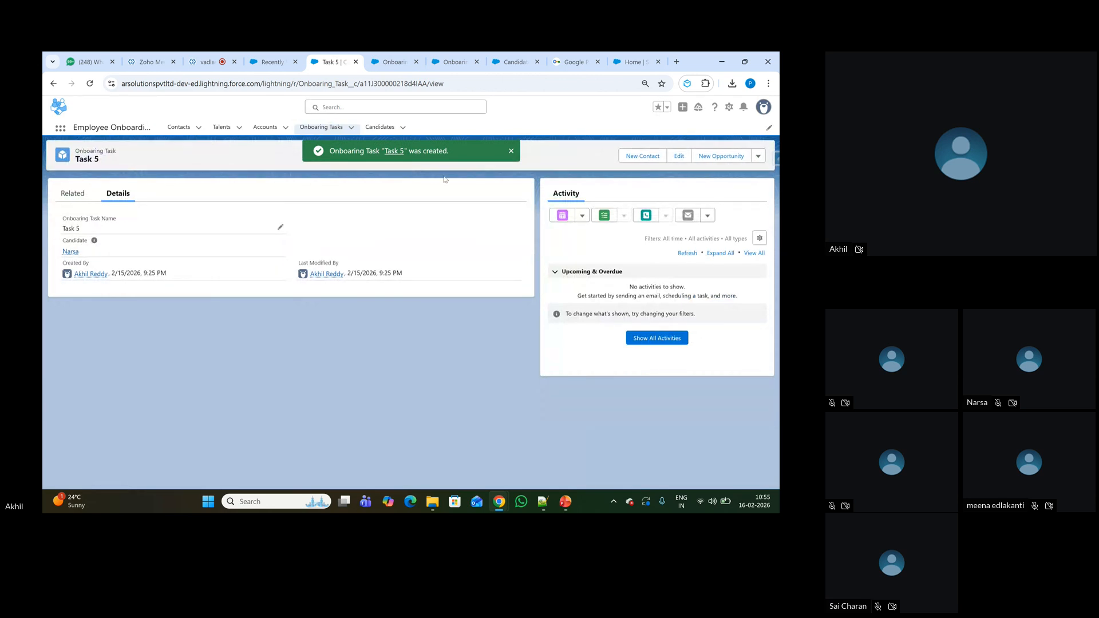
Step: Show the All list view of Onboaring Tasks to review the created records
{"action": "left_click", "coordinate": [351, 128]}
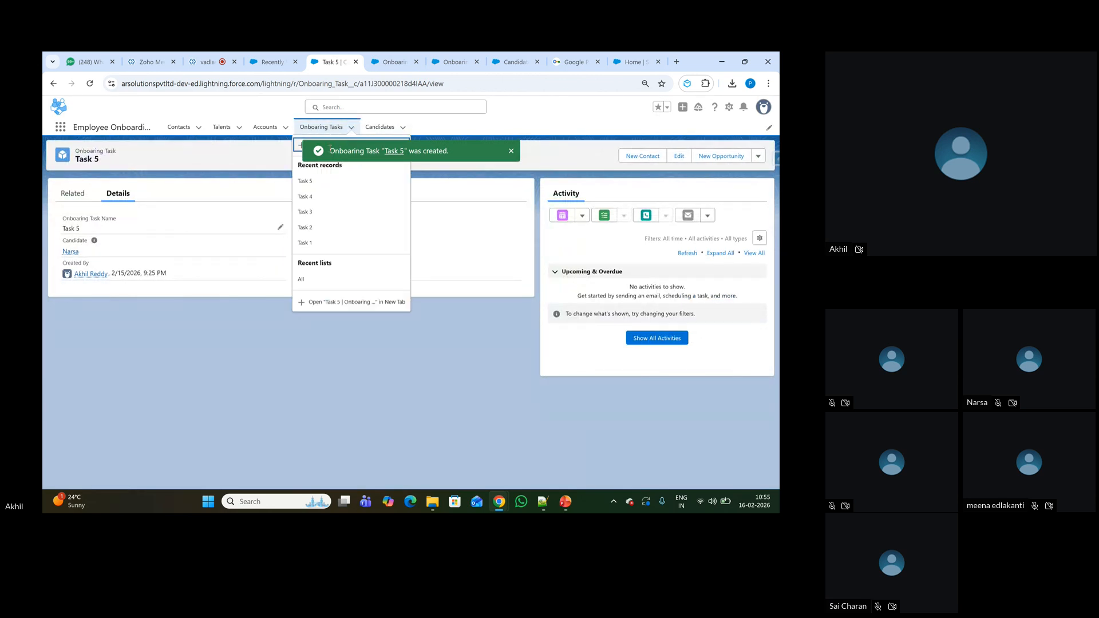
{"action": "left_click", "coordinate": [510, 151]}
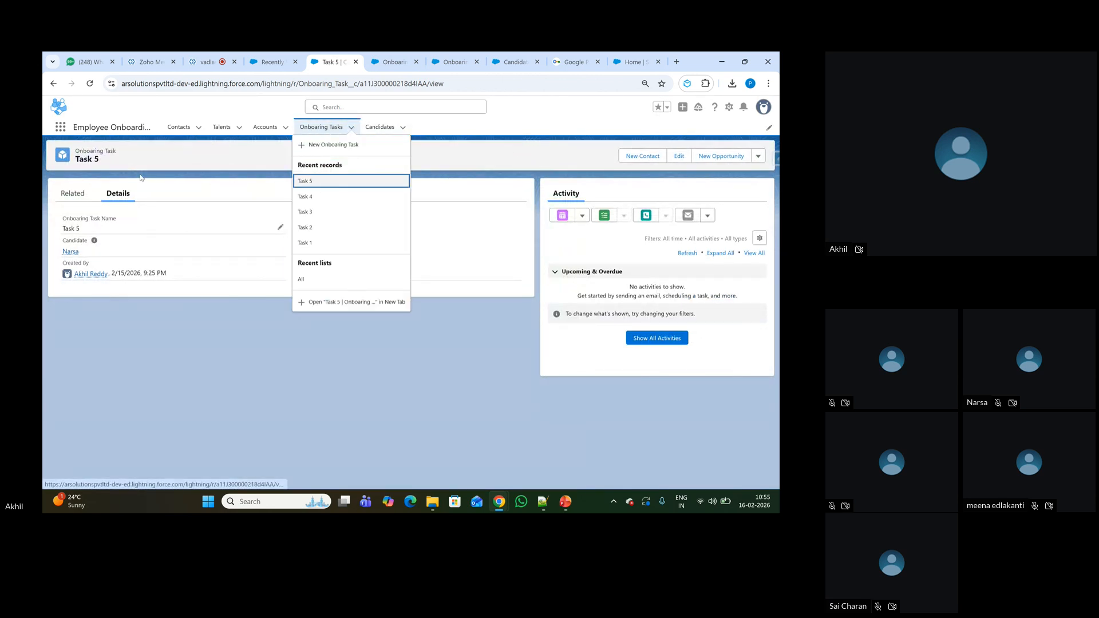
{"action": "left_click", "coordinate": [321, 128]}
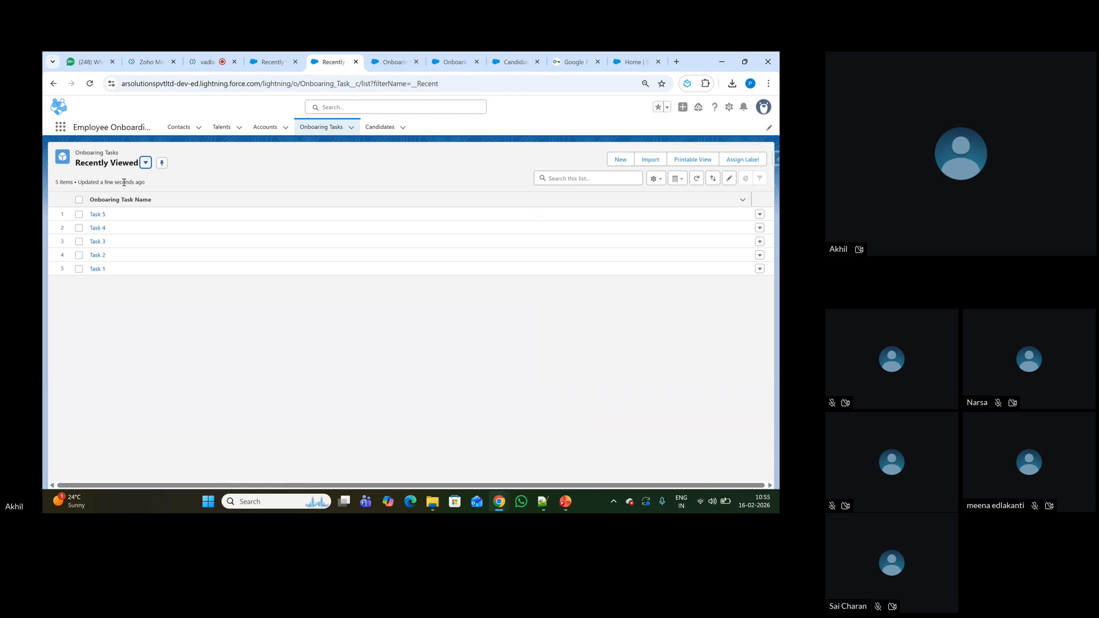
{"action": "left_click", "coordinate": [145, 162]}
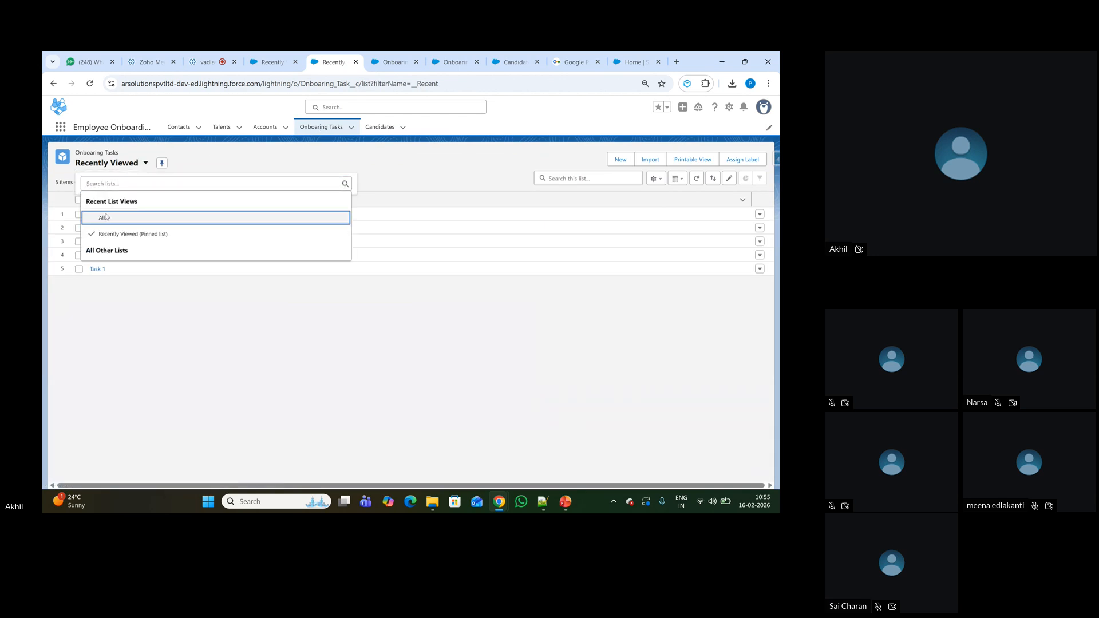
{"action": "left_click", "coordinate": [106, 217]}
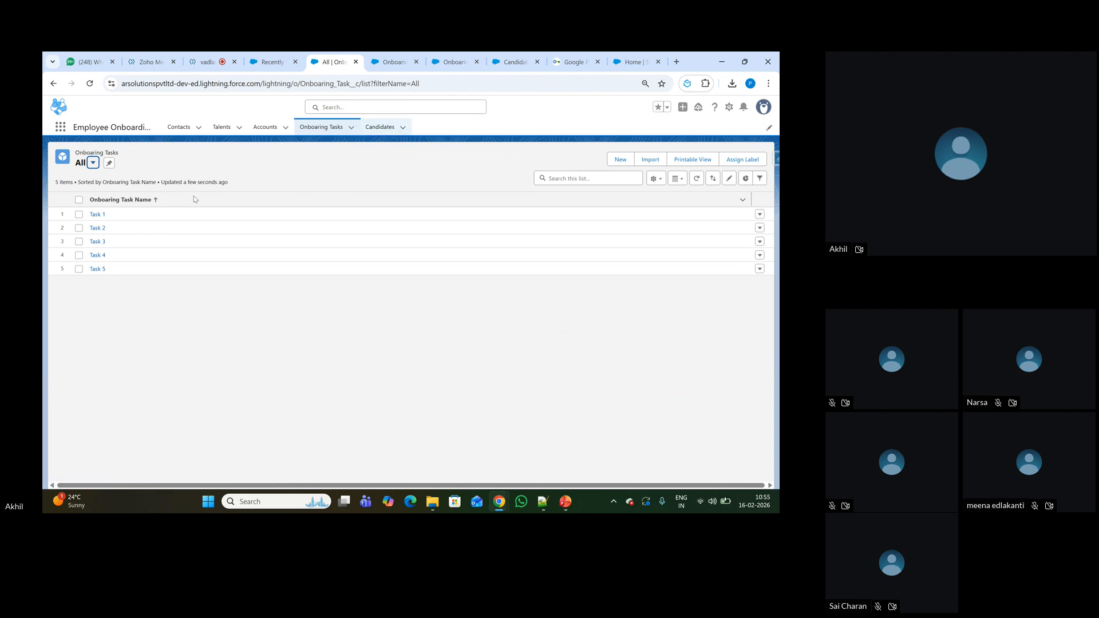
Step: Open the first candidate from the All list view of Candidates, reload the record, and check its No of tasks assigned
{"action": "left_click", "coordinate": [381, 126]}
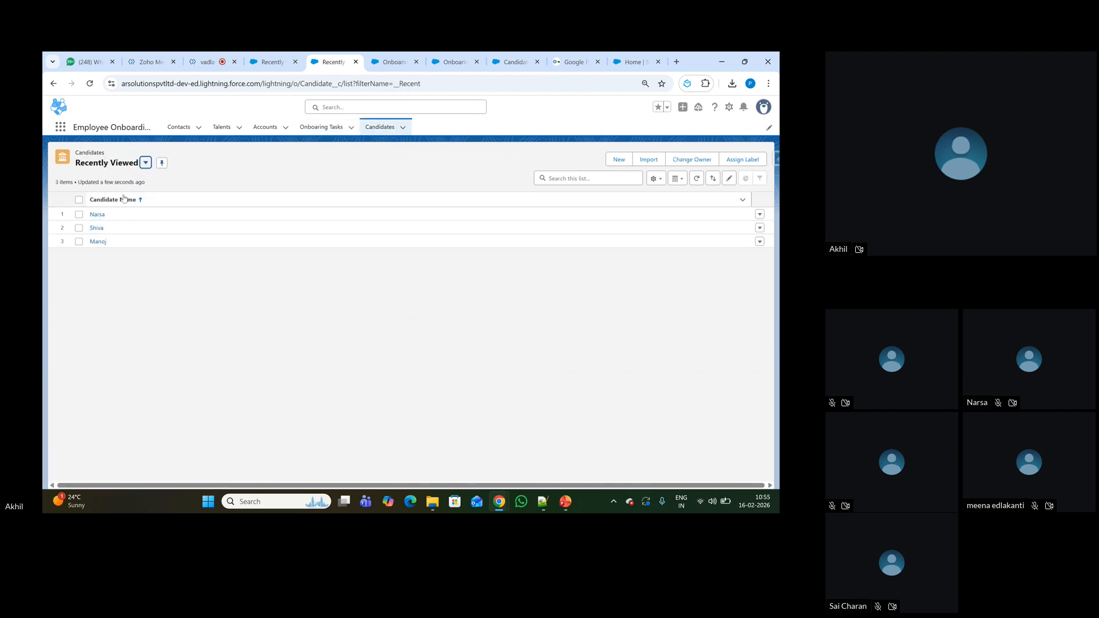
{"action": "left_click", "coordinate": [145, 163]}
{"action": "left_click", "coordinate": [106, 249]}
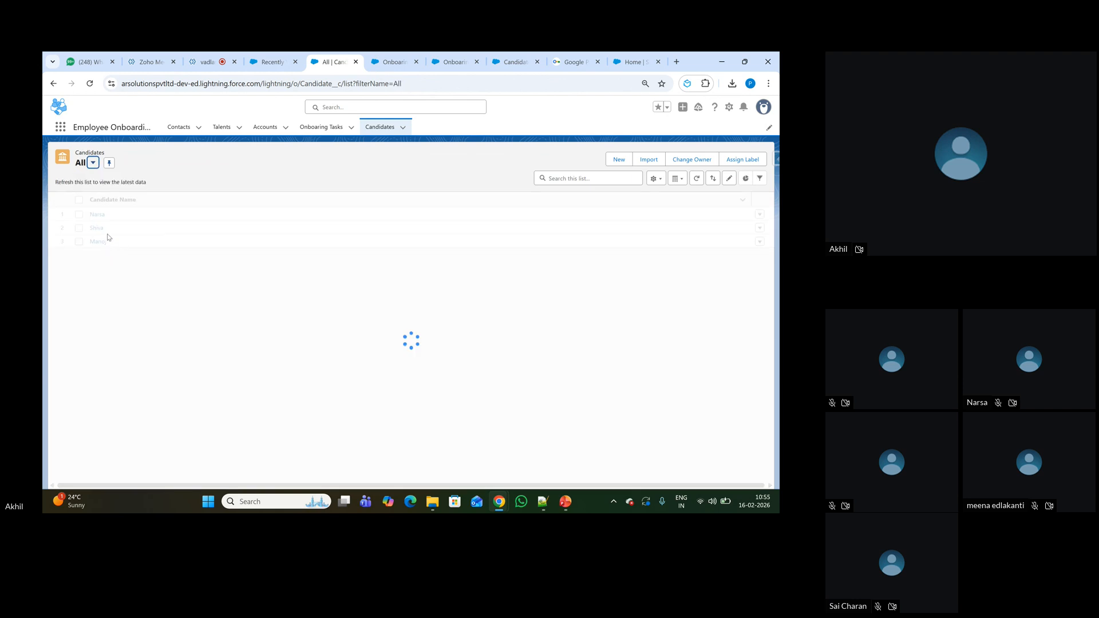
{"action": "left_click", "coordinate": [98, 217]}
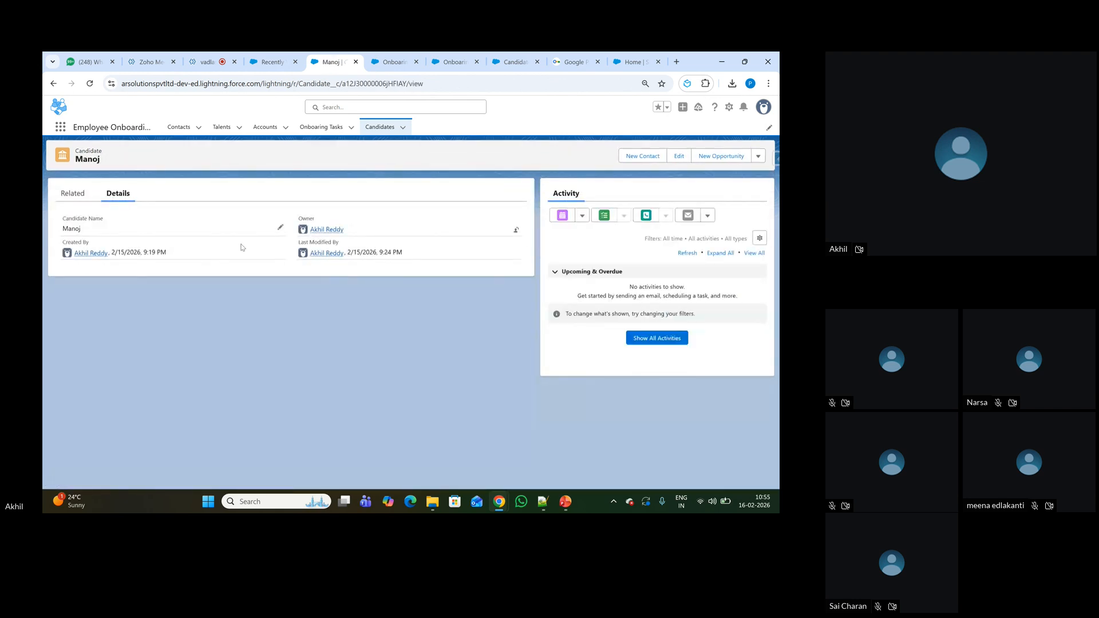
{"action": "left_click", "coordinate": [90, 84]}
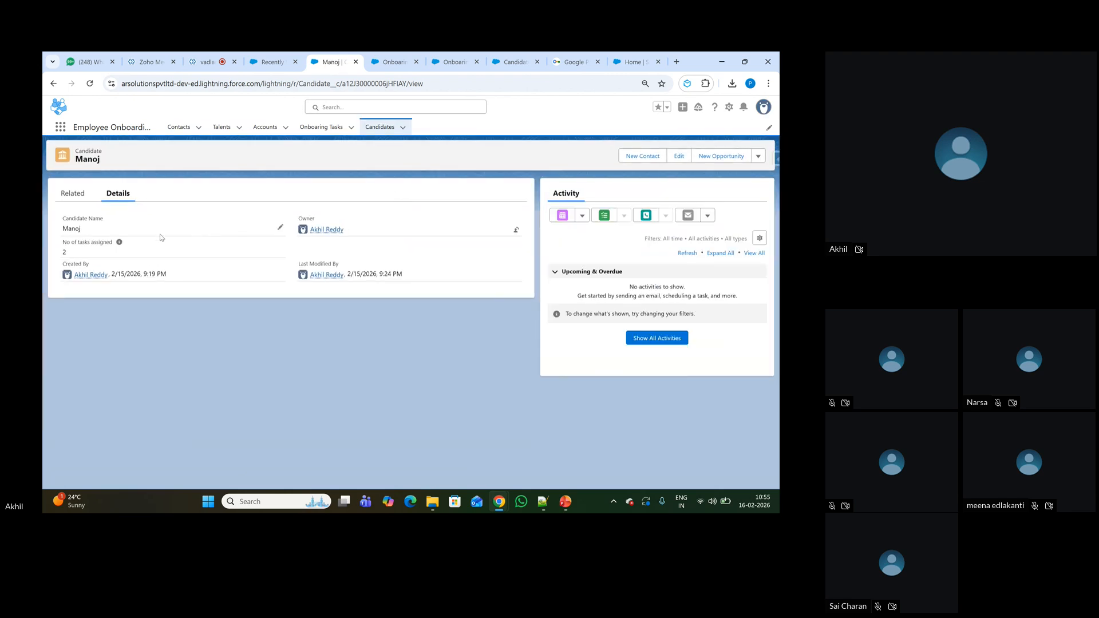
{"action": "left_click_drag", "start_coordinate": [60, 246], "coordinate": [114, 246]}
{"action": "left_click", "coordinate": [90, 255]}
Step: Open the second candidate in the Recently Viewed list in a new browser tab and check its No of tasks assigned
{"action": "left_click", "coordinate": [394, 133]}
{"action": "right_click", "coordinate": [97, 228]}
{"action": "left_click", "coordinate": [123, 240]}
{"action": "left_click", "coordinate": [363, 63]}
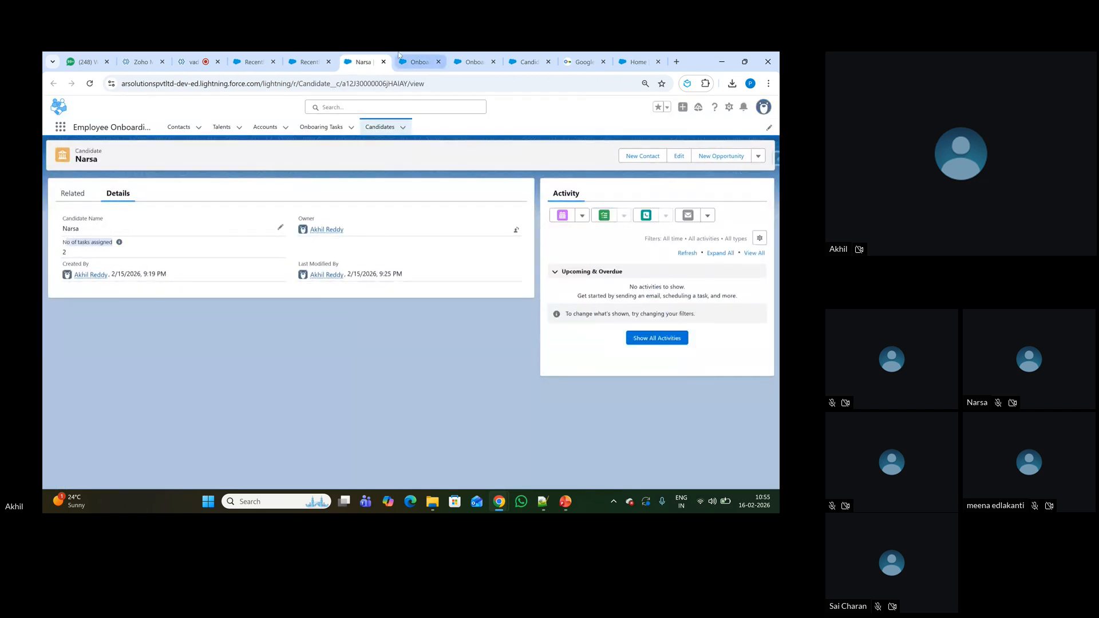
Step: Open the third candidate in the Recently Viewed list in a new browser tab, check its No of tasks assigned, and return to the list
{"action": "left_click", "coordinate": [320, 64]}
{"action": "right_click", "coordinate": [96, 242]}
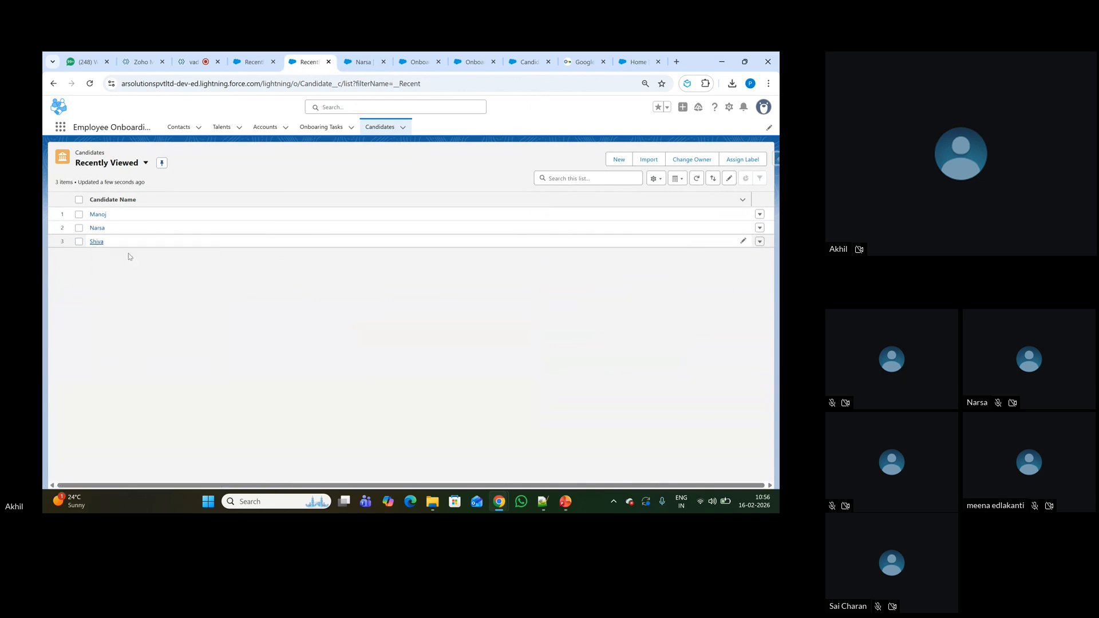
{"action": "left_click", "coordinate": [133, 256]}
{"action": "left_click", "coordinate": [384, 63]}
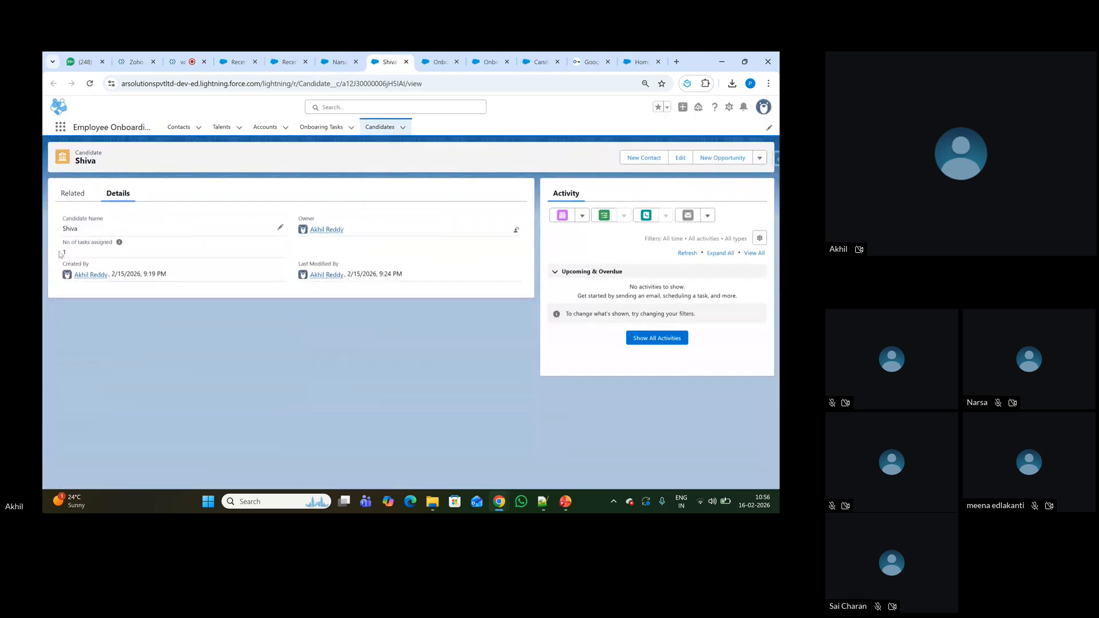
{"action": "left_click_drag", "start_coordinate": [53, 255], "coordinate": [91, 252]}
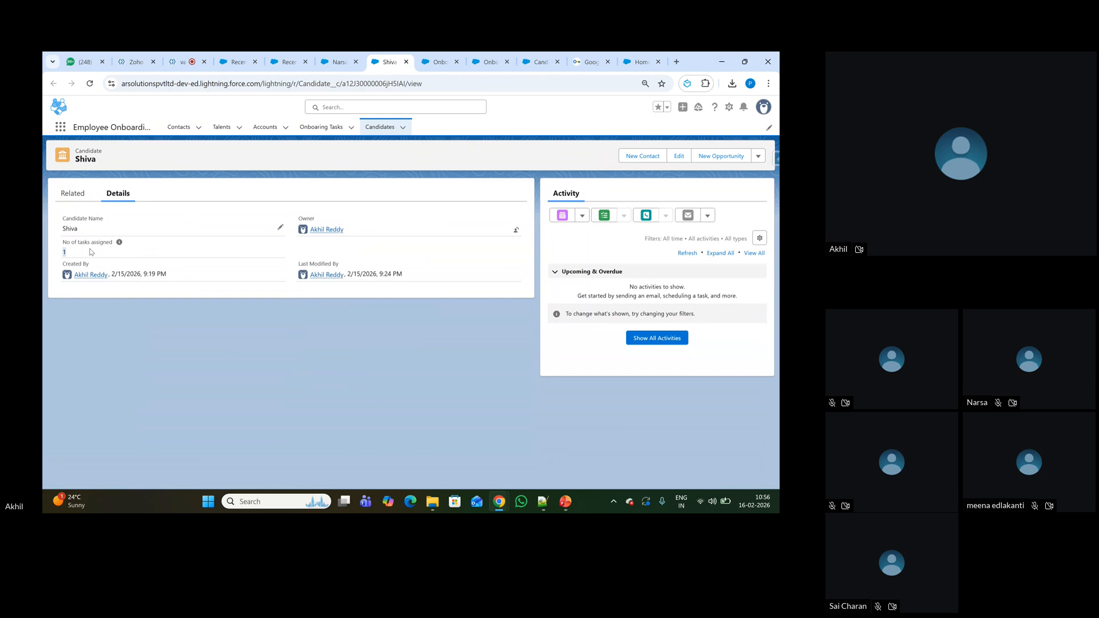
{"action": "left_click", "coordinate": [292, 63]}
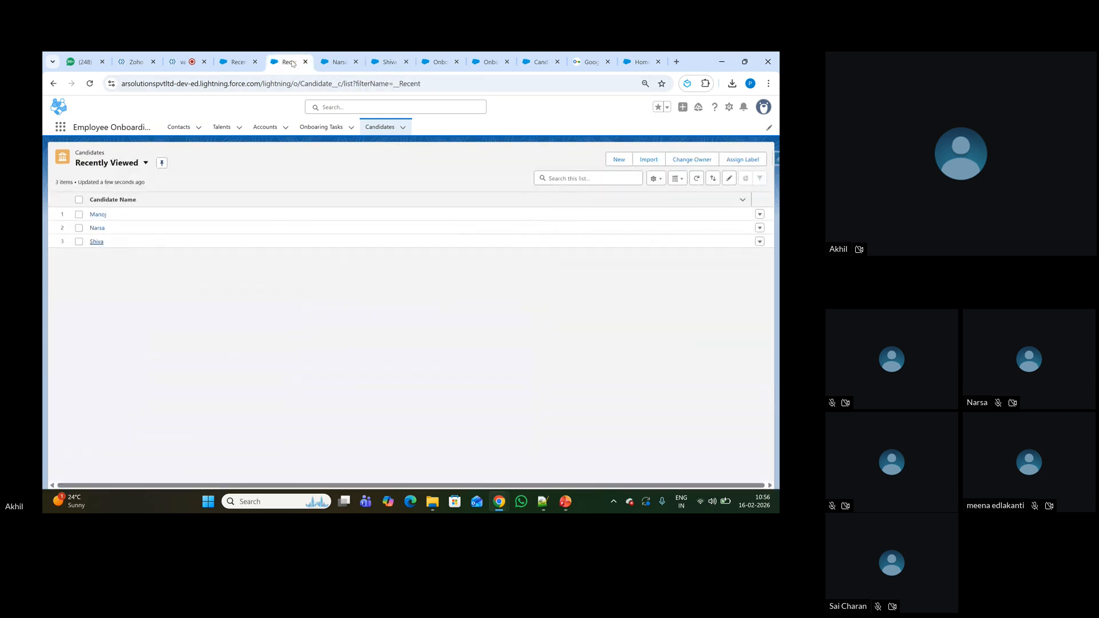
Step: Create an Onboaring Task named Task 6 linked to the third recent candidate in the lookup, and save it
{"action": "left_click", "coordinate": [439, 62]}
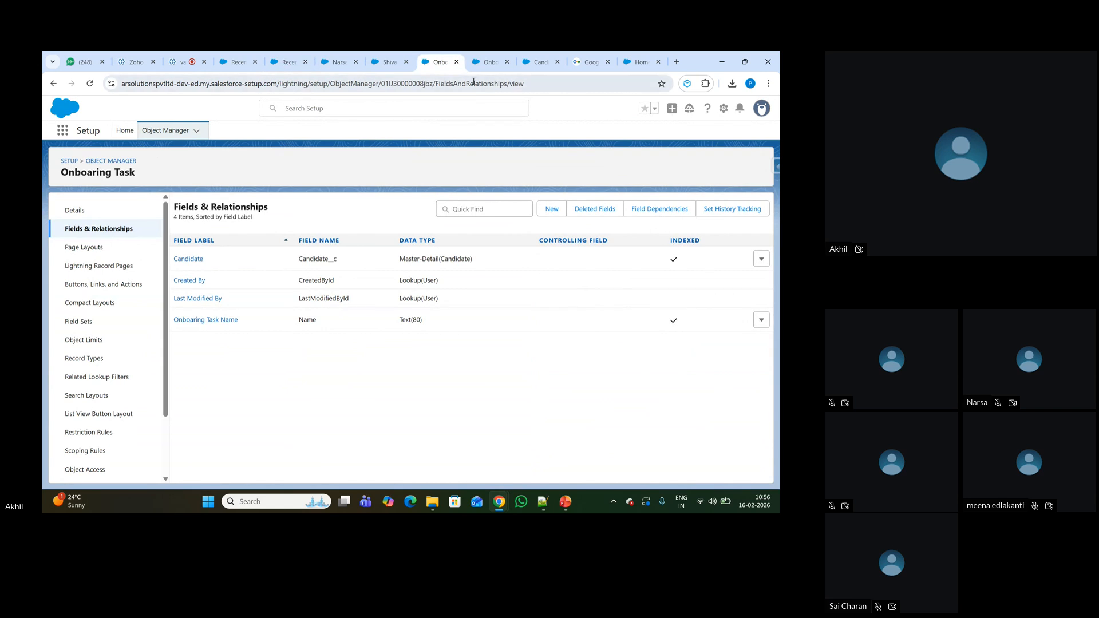
{"action": "left_click", "coordinate": [237, 62]}
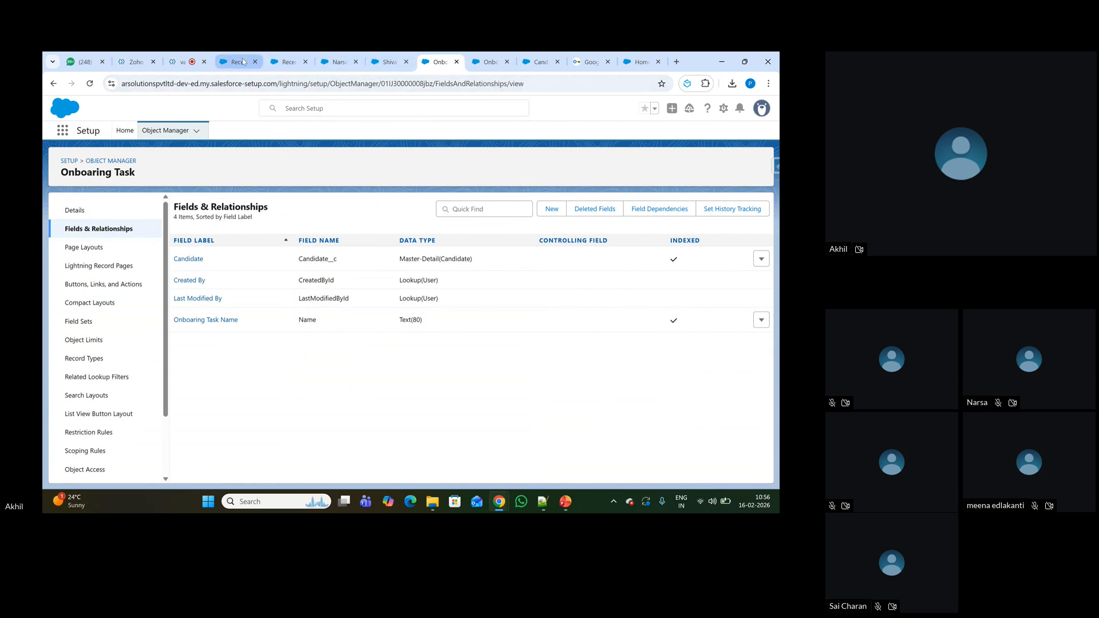
{"action": "left_click", "coordinate": [673, 159]}
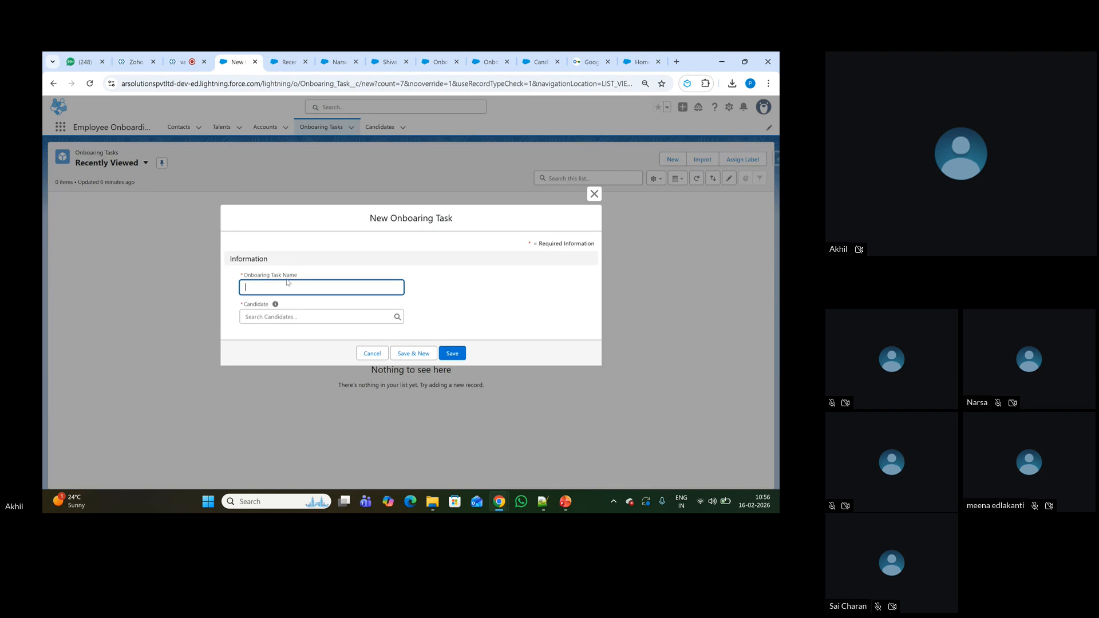
{"action": "type", "text": "Task 6"}
{"action": "left_click", "coordinate": [278, 318]}
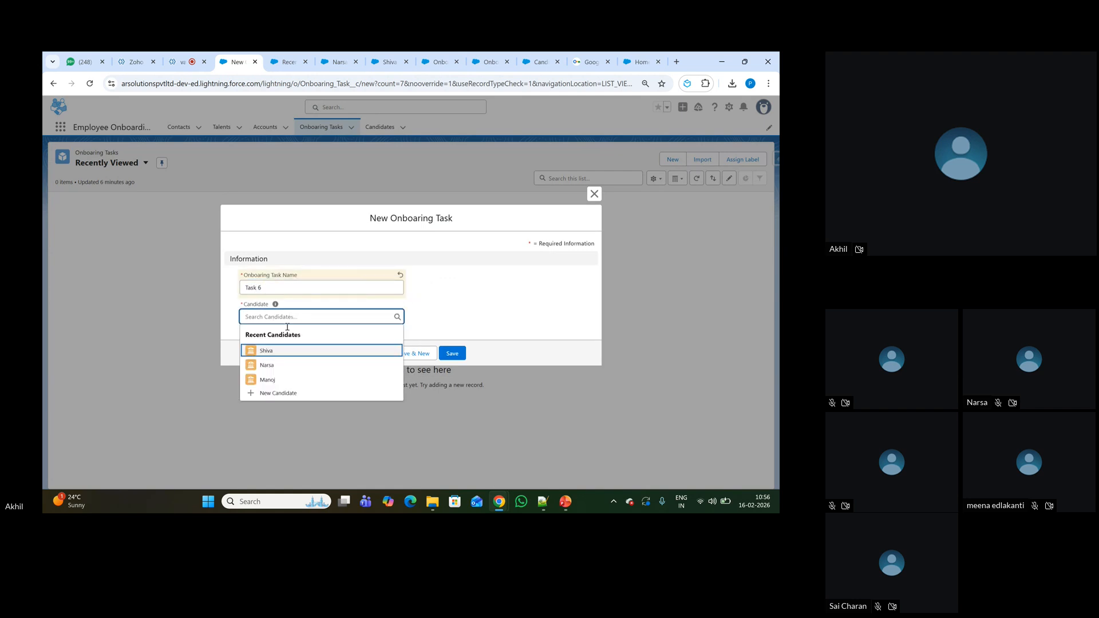
{"action": "left_click", "coordinate": [274, 380]}
{"action": "left_click", "coordinate": [448, 356]}
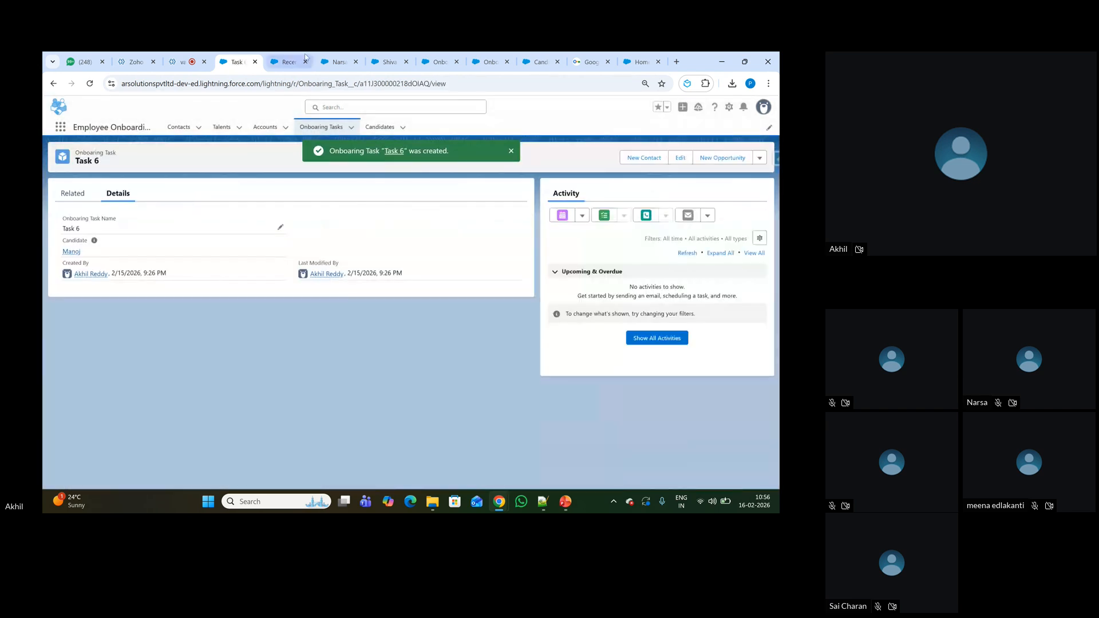
Step: Open the record of Task 6's candidate from the Candidates list and check its No of tasks assigned
{"action": "left_click", "coordinate": [286, 62]}
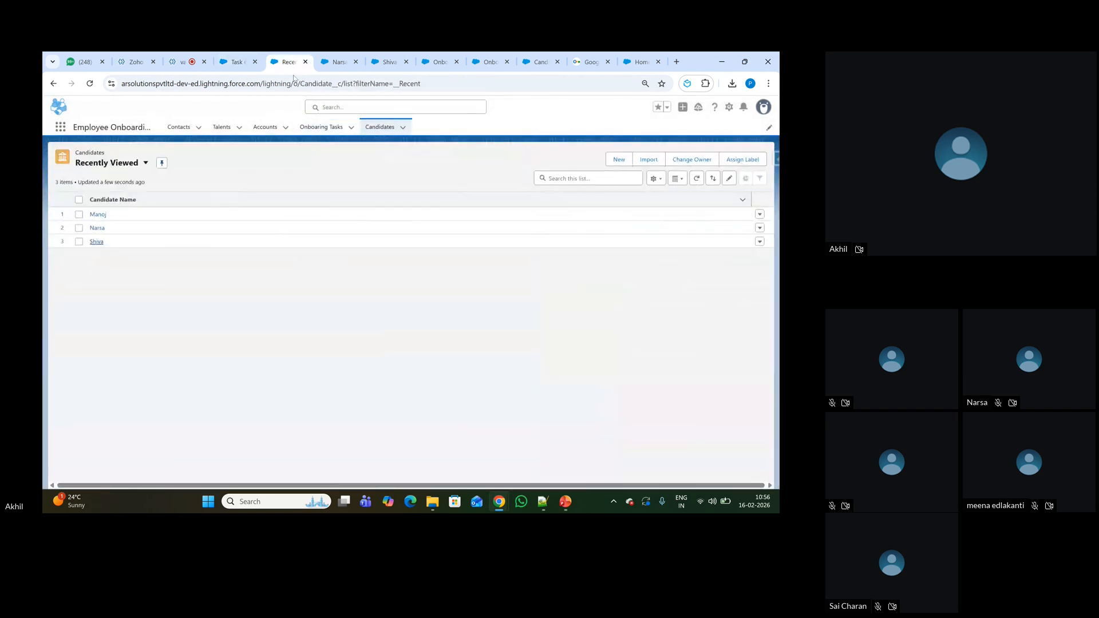
{"action": "left_click", "coordinate": [336, 62]}
{"action": "left_click", "coordinate": [187, 181]}
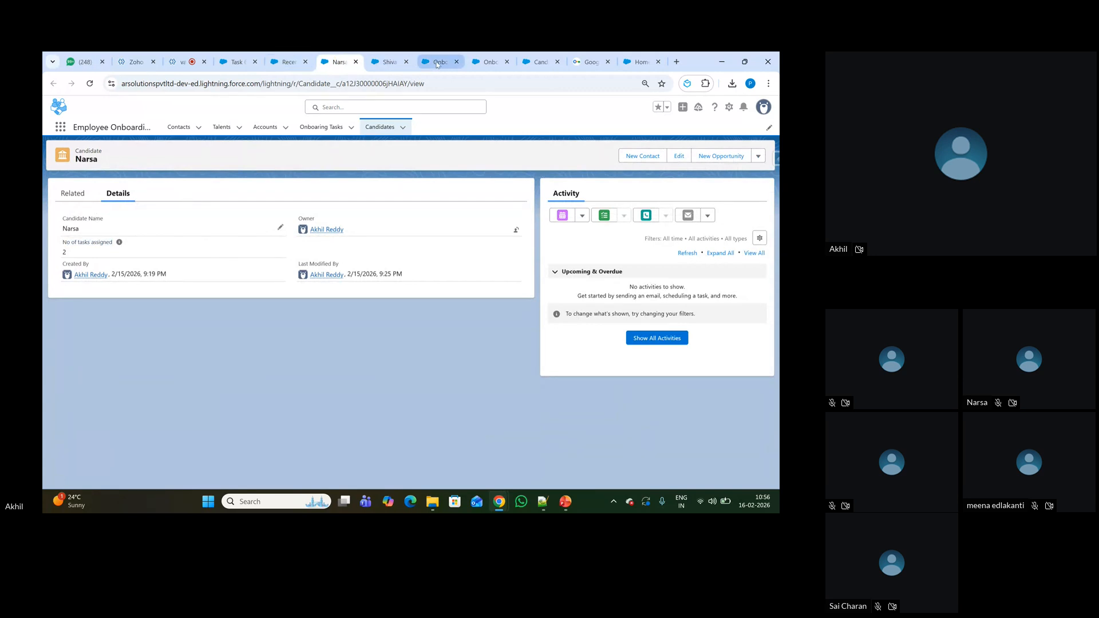
{"action": "left_click", "coordinate": [289, 61]}
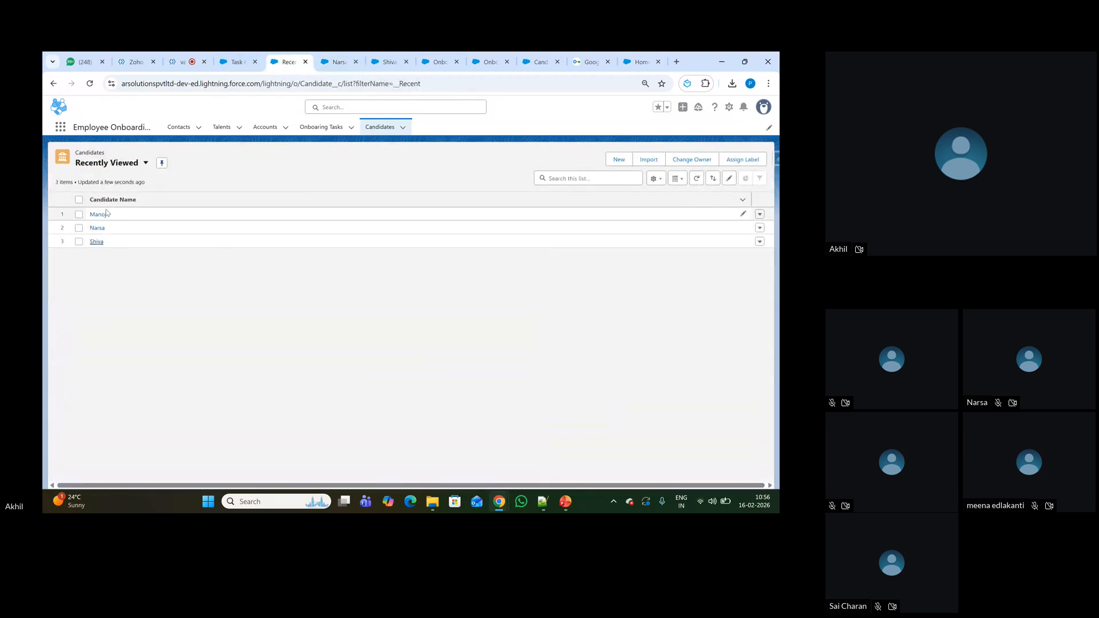
{"action": "left_click", "coordinate": [99, 214]}
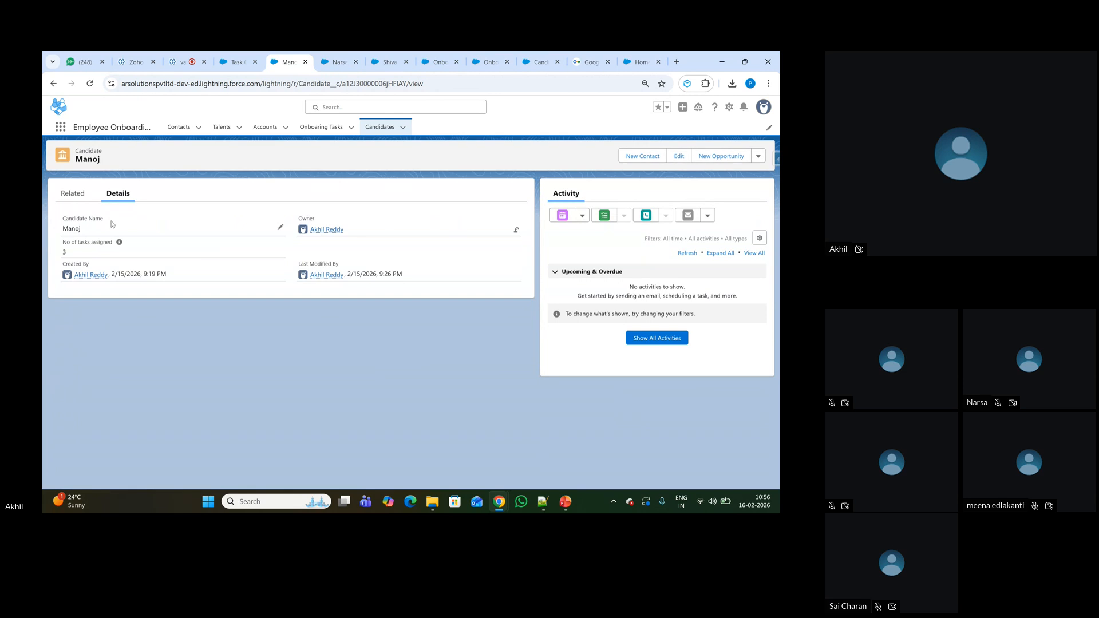
{"action": "left_click_drag", "start_coordinate": [62, 252], "coordinate": [91, 252]}
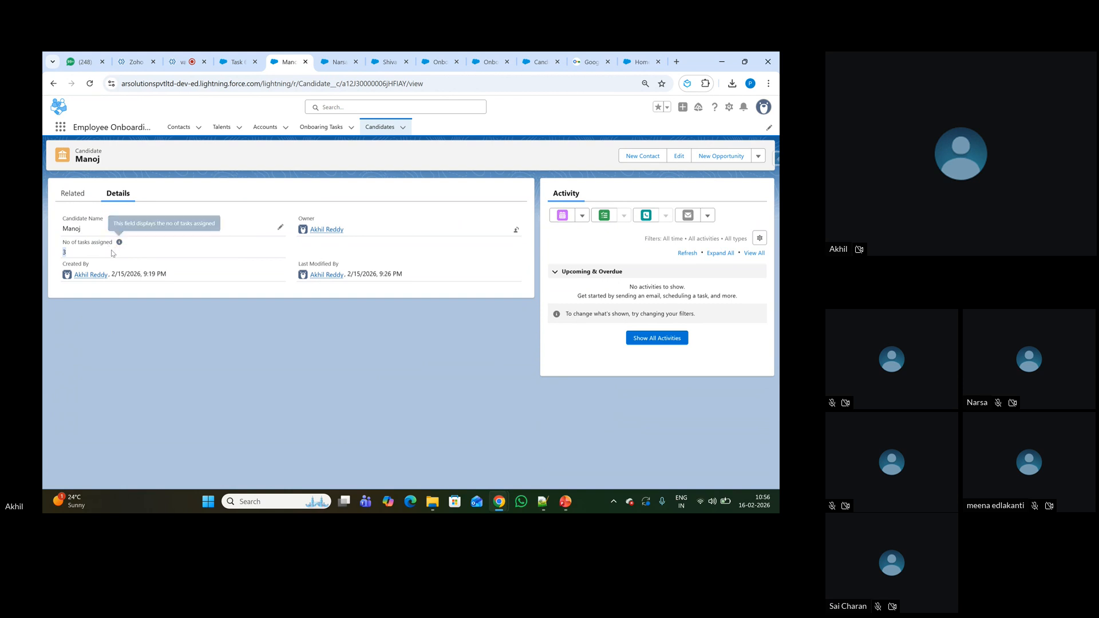
Step: Examine whether No of tasks assigned can be edited by opening the candidate's details for inline editing, and leave edit mode without changes
{"action": "left_click_drag", "start_coordinate": [76, 254], "coordinate": [59, 246]}
{"action": "left_click", "coordinate": [116, 328]}
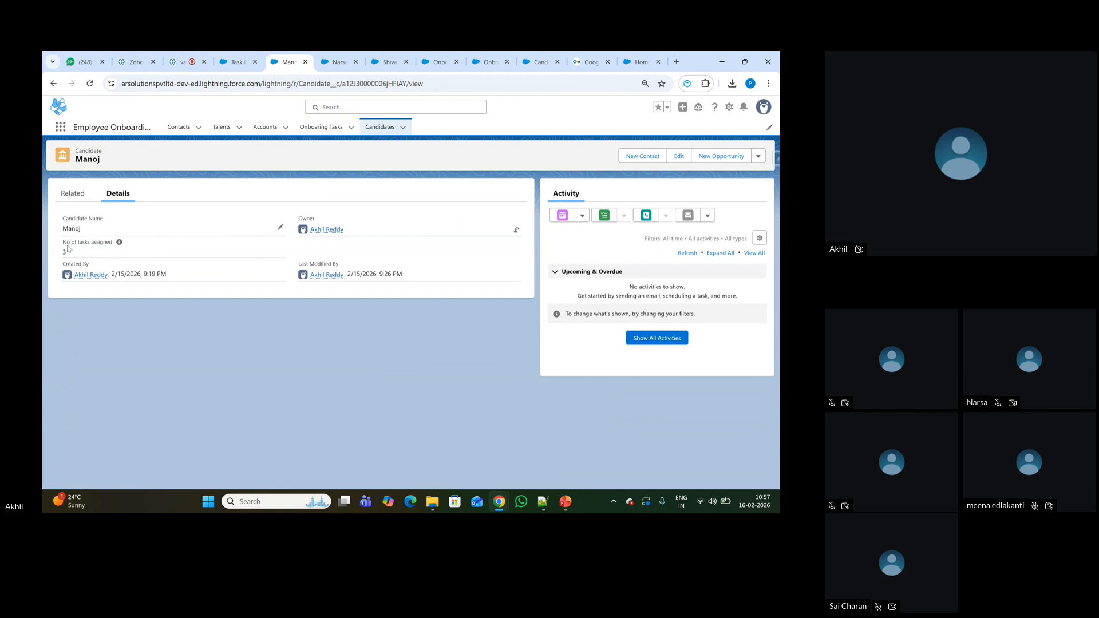
{"action": "left_click_drag", "start_coordinate": [65, 243], "coordinate": [96, 252]}
{"action": "left_click", "coordinate": [111, 259]}
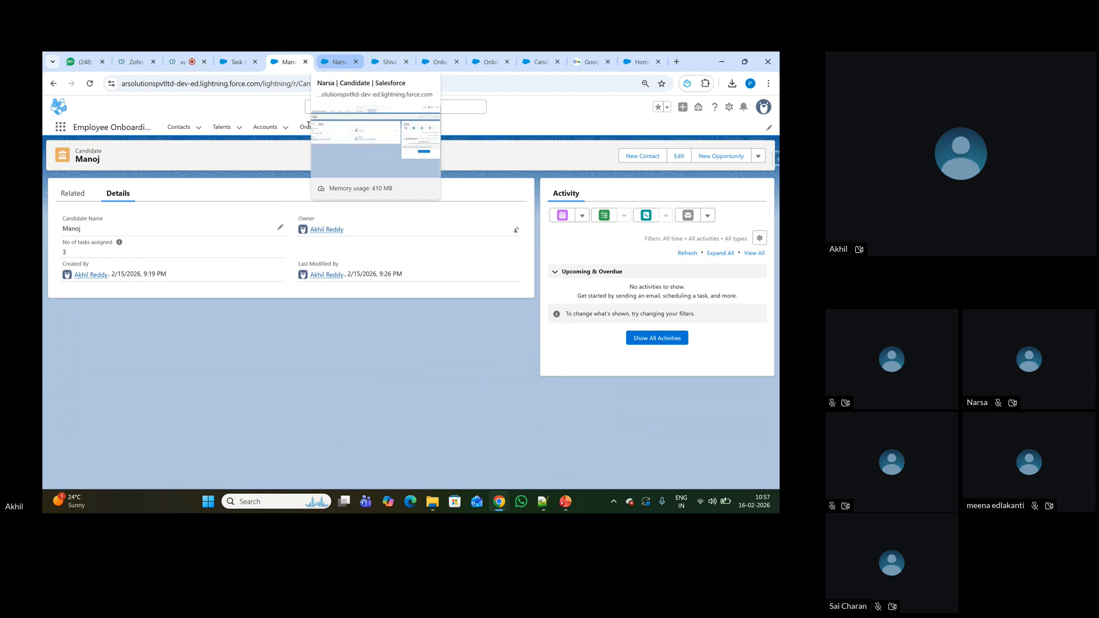
{"action": "double_click", "coordinate": [71, 229]}
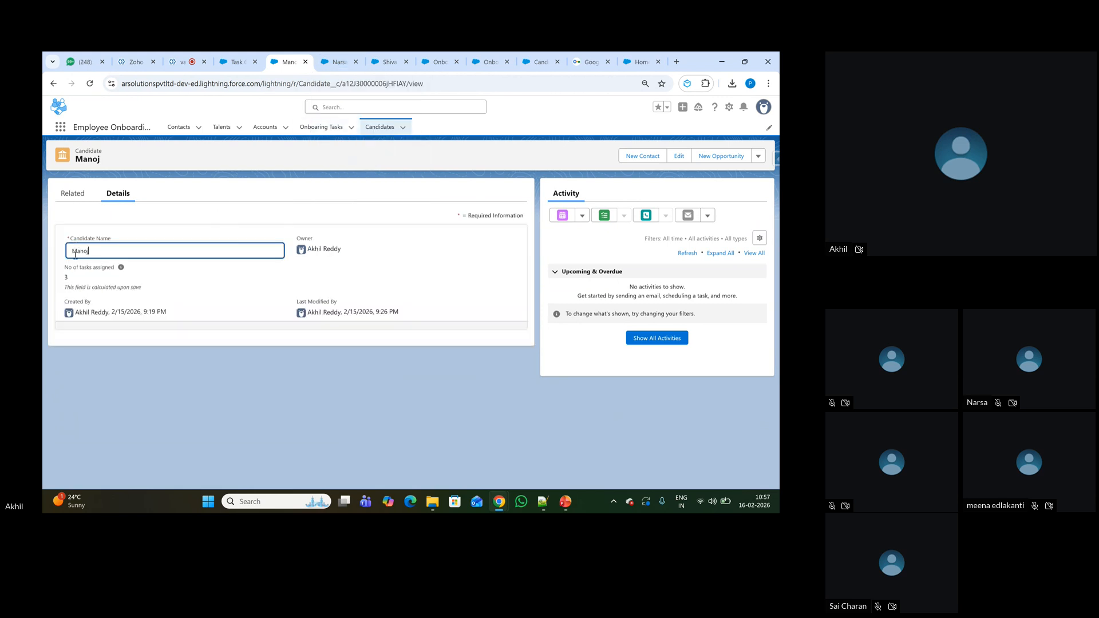
{"action": "left_click", "coordinate": [276, 337]}
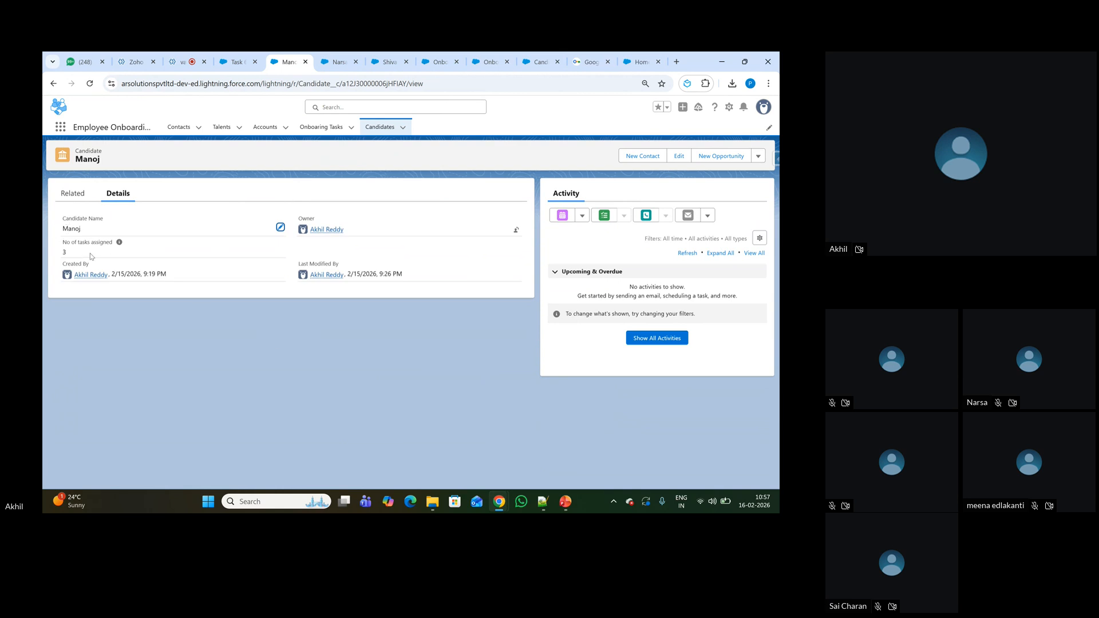
Step: Compare No of tasks assigned across the three open candidate records
{"action": "left_click", "coordinate": [335, 63]}
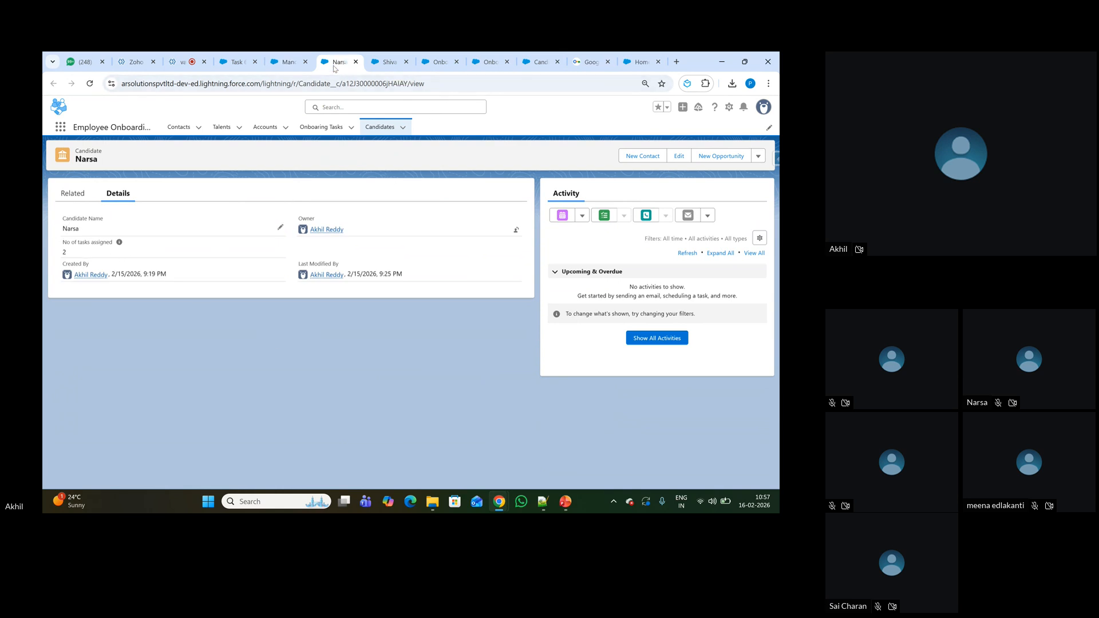
{"action": "left_click", "coordinate": [290, 63]}
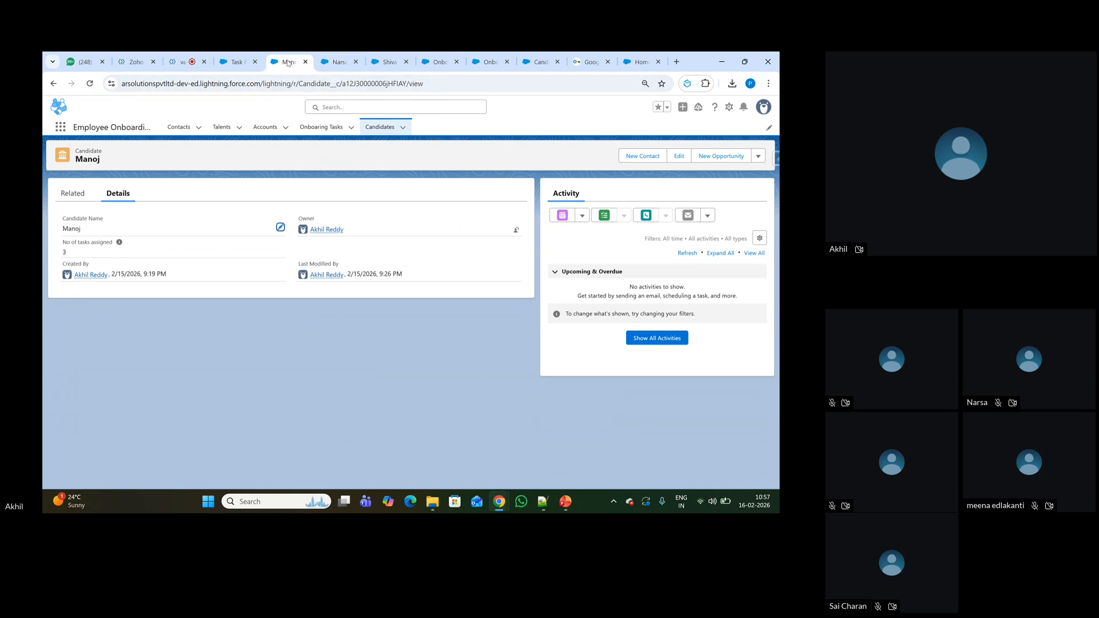
{"action": "left_click", "coordinate": [338, 62]}
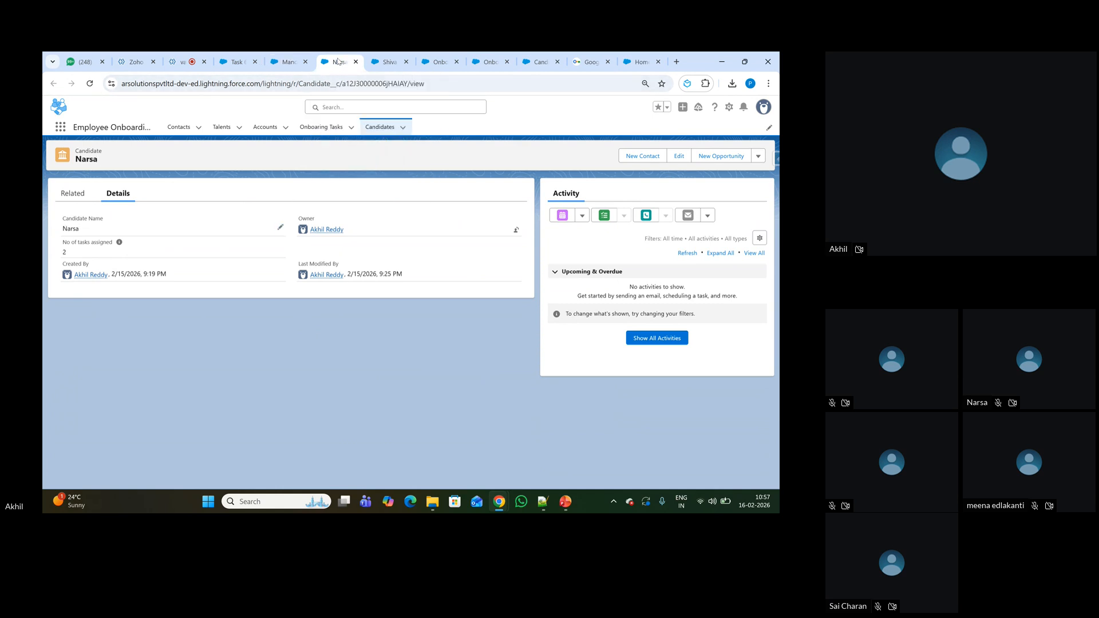
{"action": "left_click", "coordinate": [384, 63]}
{"action": "left_click", "coordinate": [441, 62]}
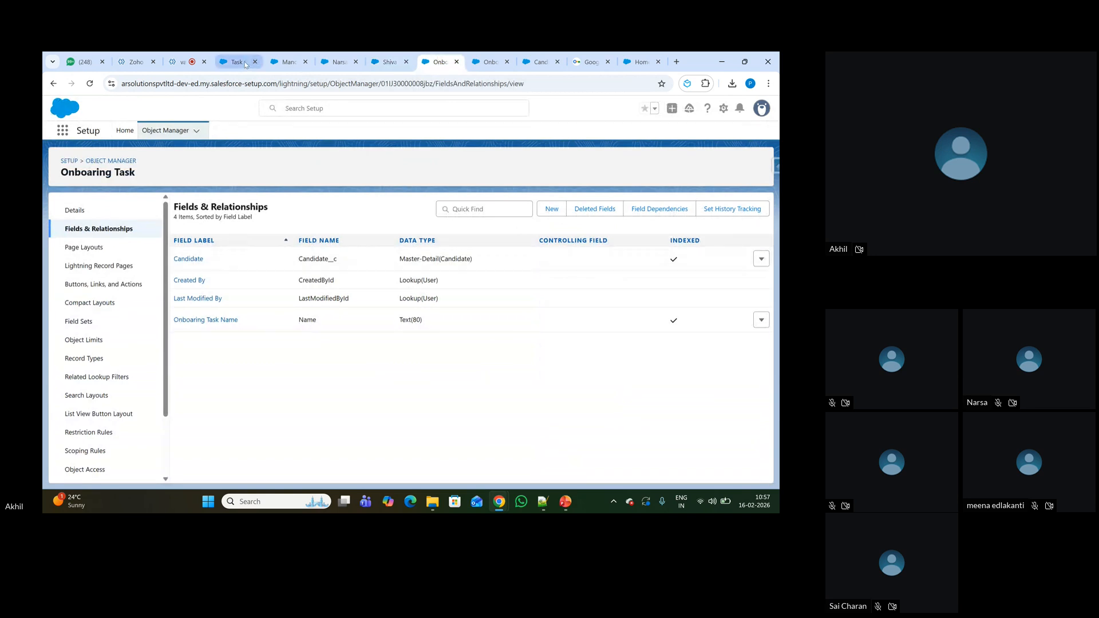
Step: Delete the Onboaring Task record Task 6 and confirm the deletion
{"action": "left_click", "coordinate": [250, 64]}
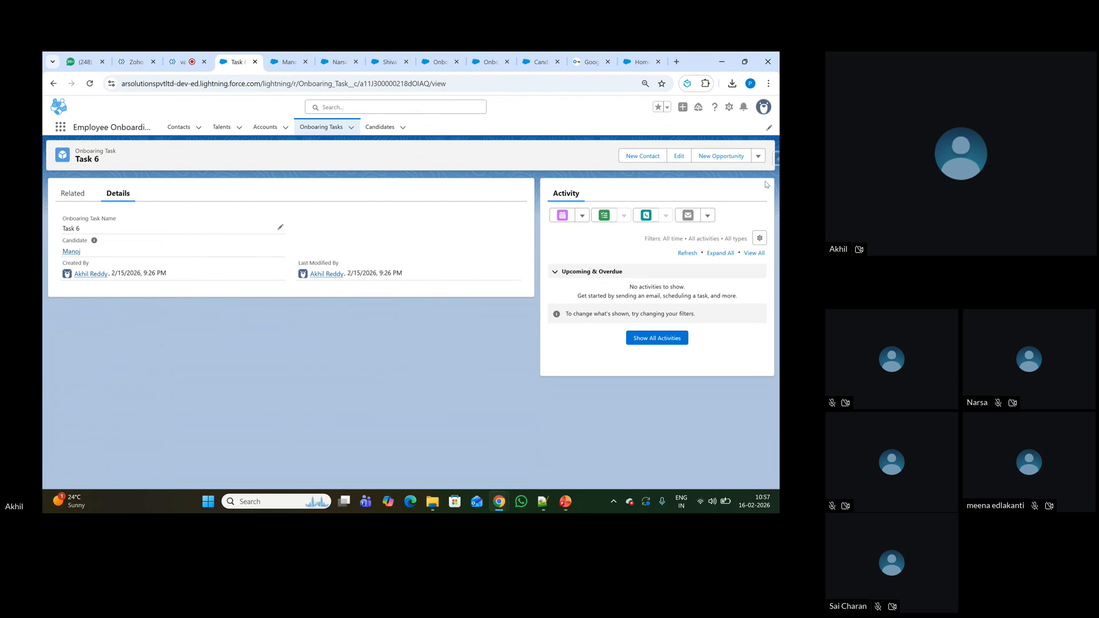
{"action": "left_click", "coordinate": [761, 157]}
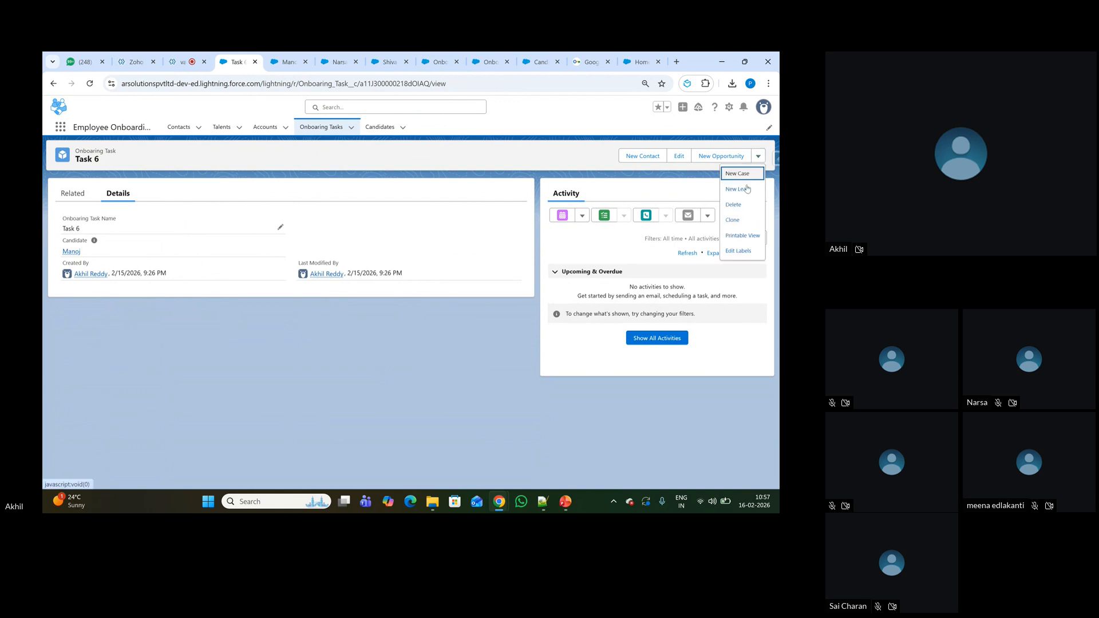
{"action": "left_click", "coordinate": [738, 211]}
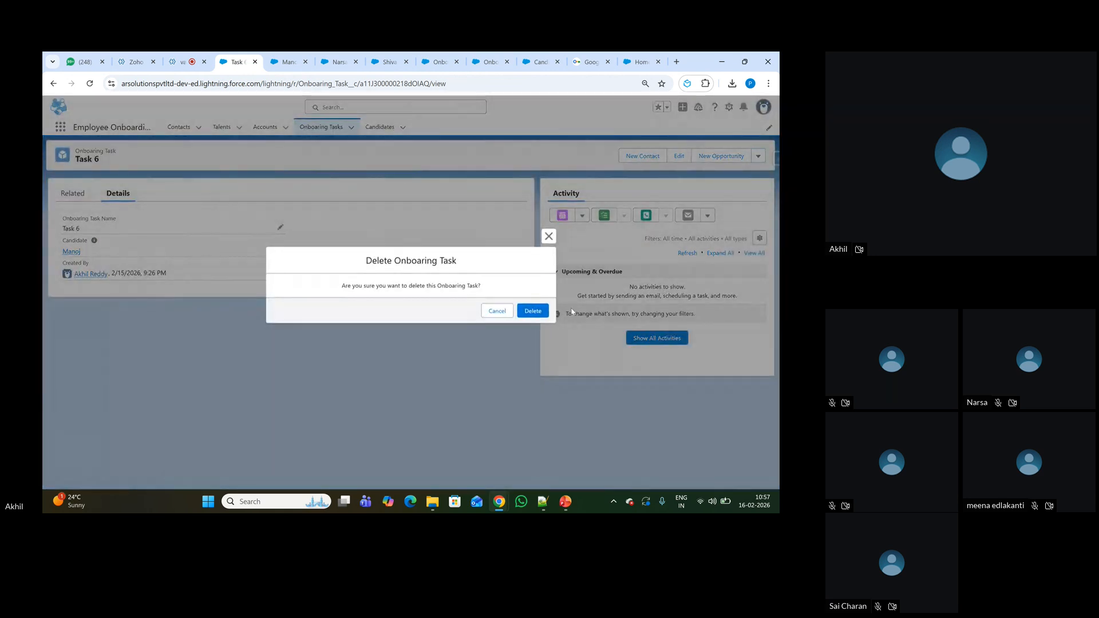
{"action": "left_click", "coordinate": [532, 309]}
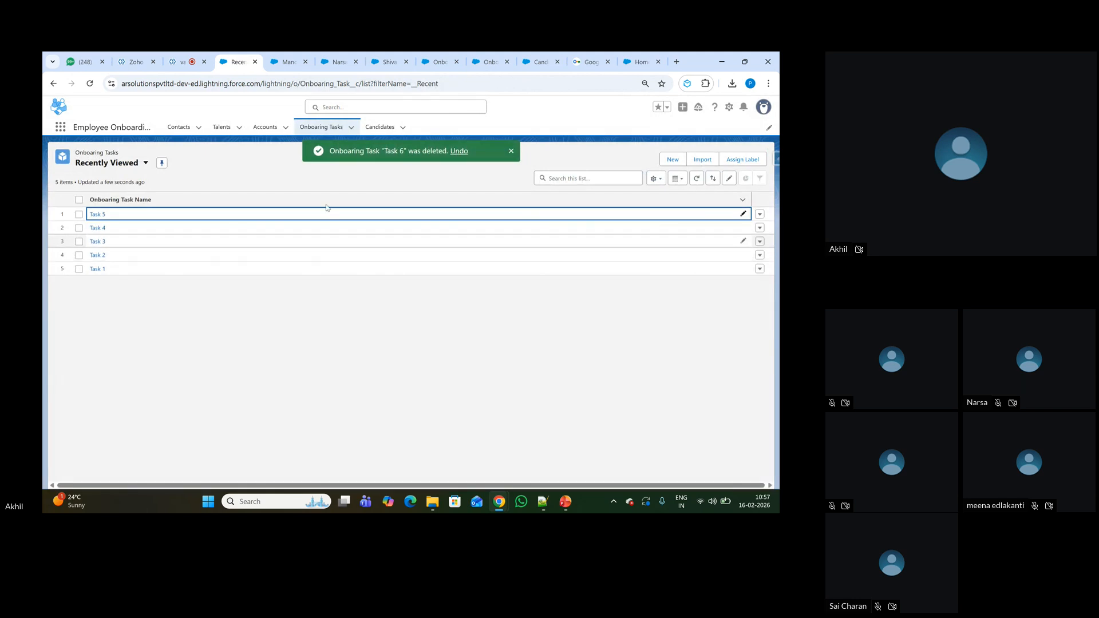
Step: Reload the record of the deleted task's candidate and check its No of tasks assigned again
{"action": "left_click", "coordinate": [282, 61]}
{"action": "key", "text": "ctrl+r"}
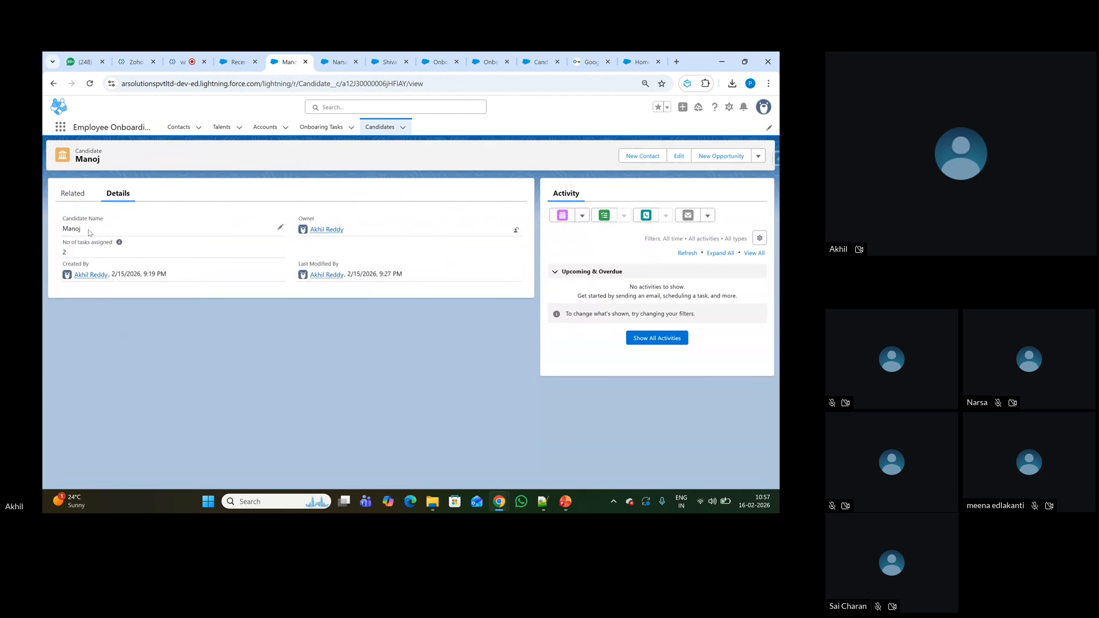
{"action": "left_click", "coordinate": [138, 349]}
Step: Switch to the SALESFORCE-DAY_5 presentation in PowerPoint and show slide 7, Demo: Master Detail Relationship
{"action": "left_click", "coordinate": [564, 502]}
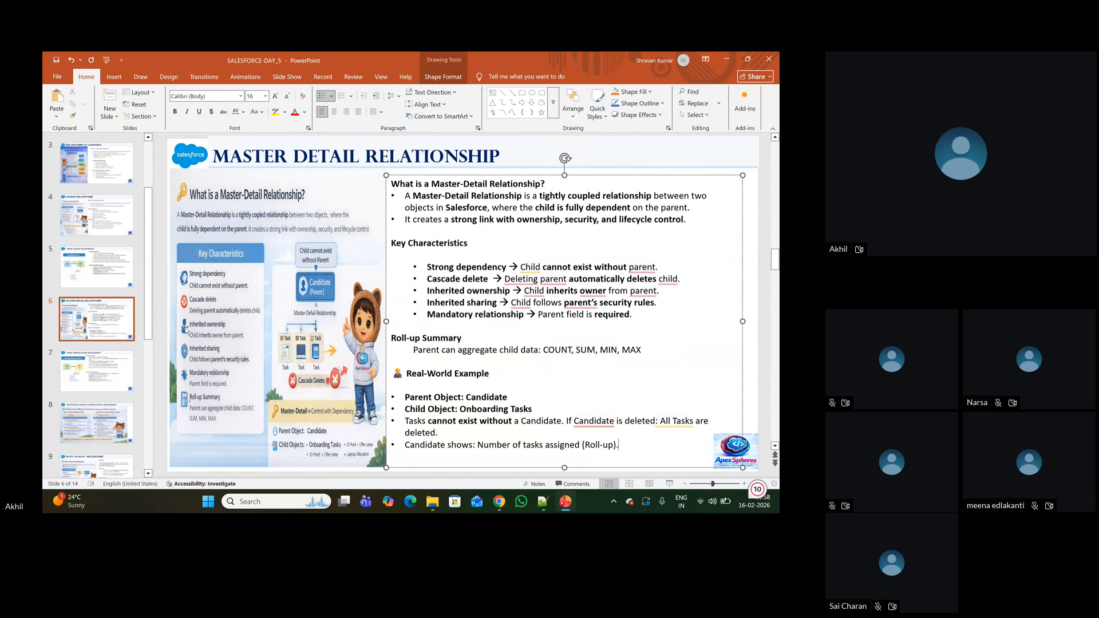
{"action": "left_click", "coordinate": [86, 373]}
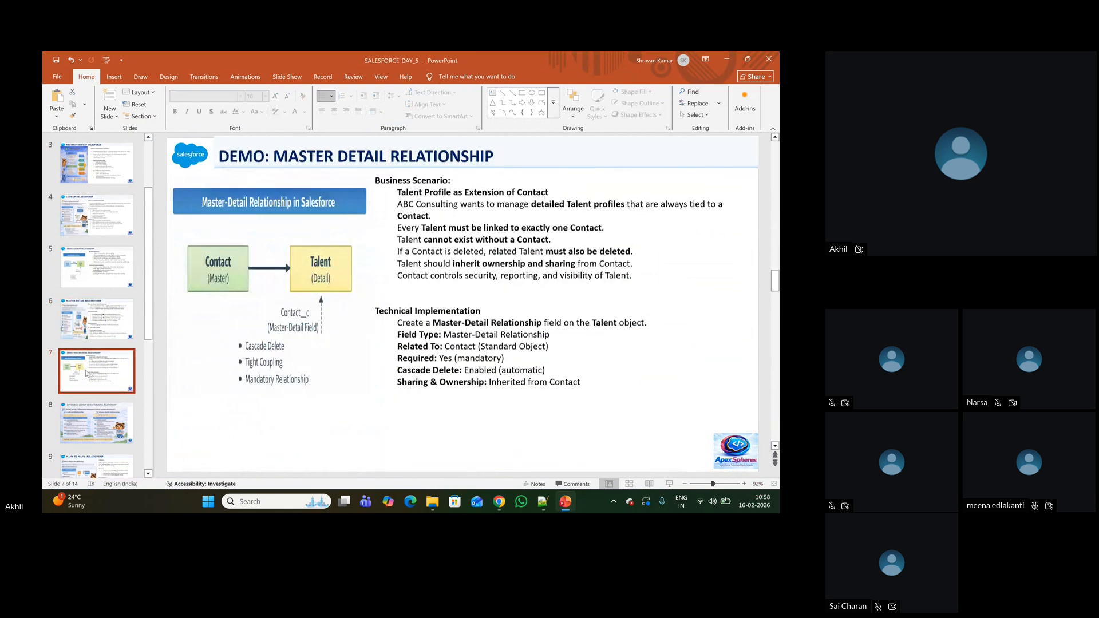